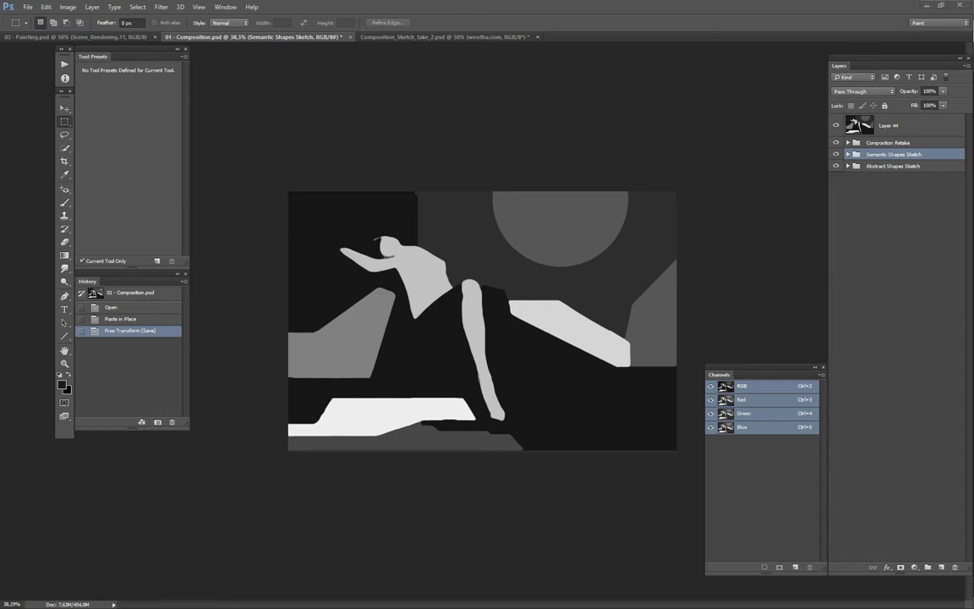
Step: Close Composition_Sketch_take_2 without saving, save 01 - Composition, and select Layer 44
left_click_drag(972, 63, 380, 66)
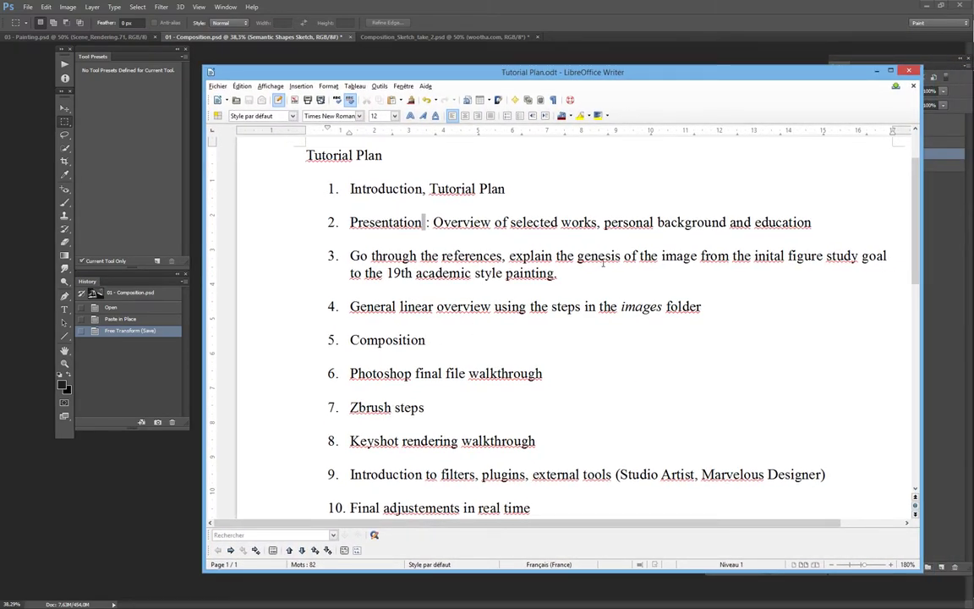
left_click(747, 70)
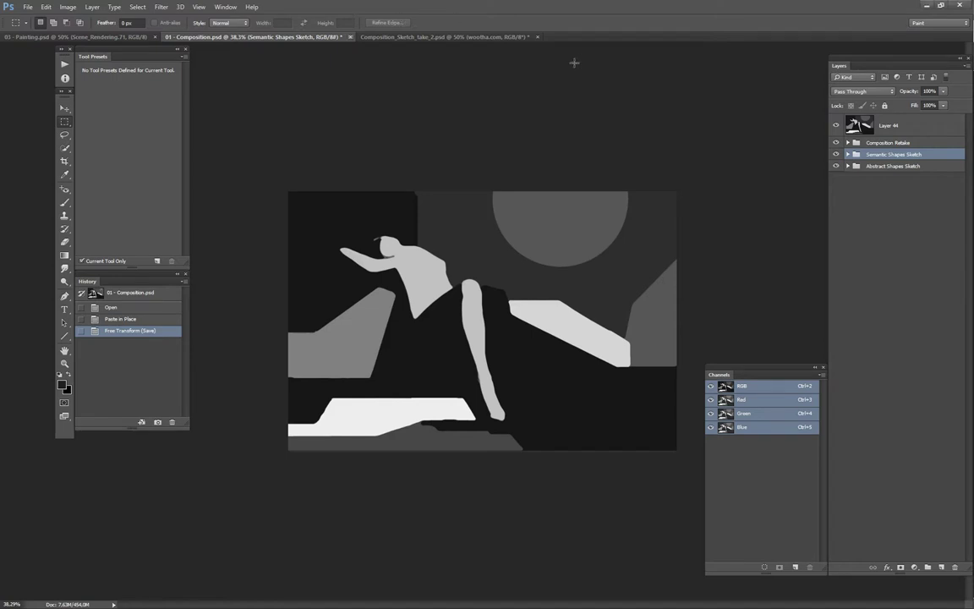
left_click(537, 37)
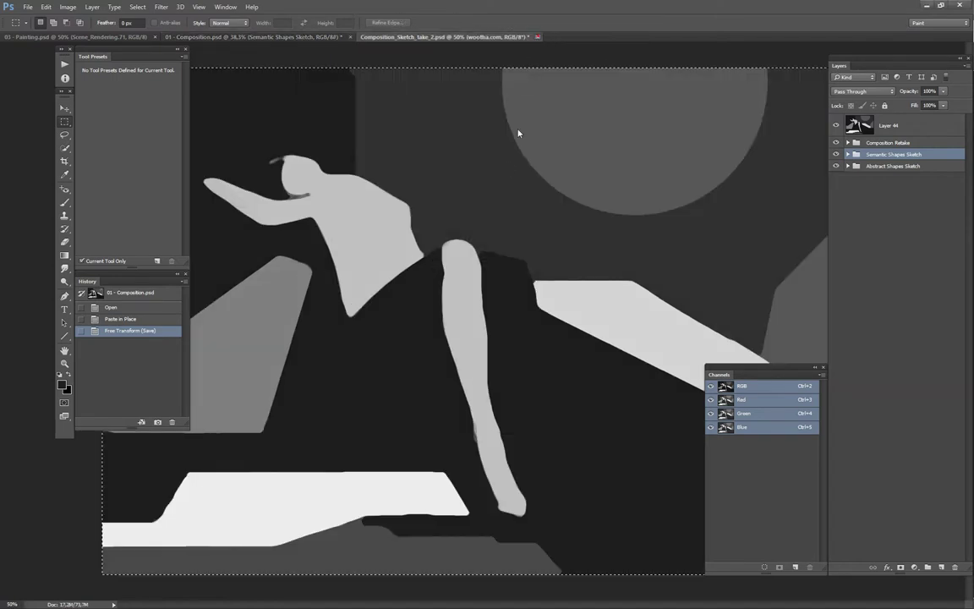
left_click(491, 230)
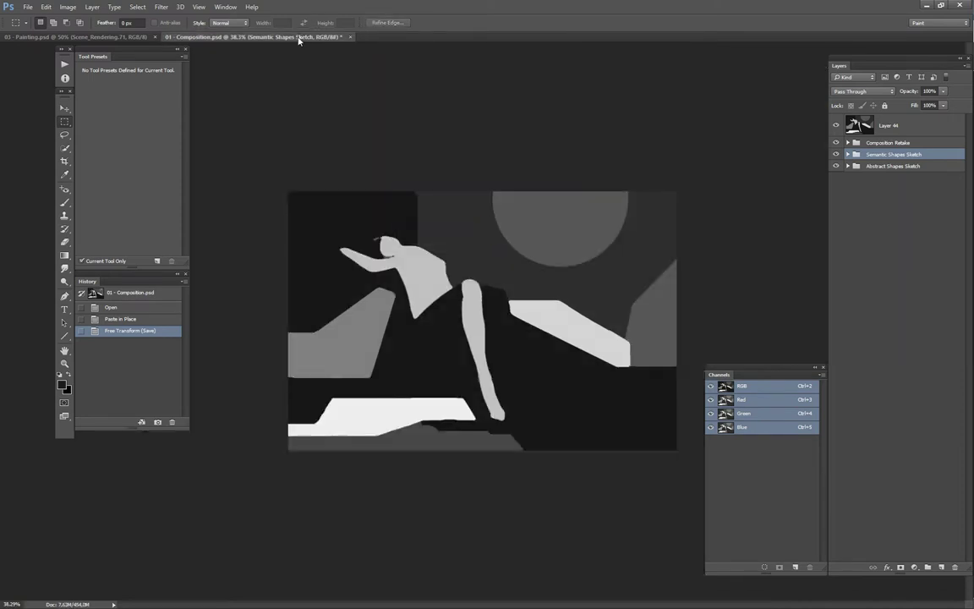
key("ctrl+s")
left_click(914, 131)
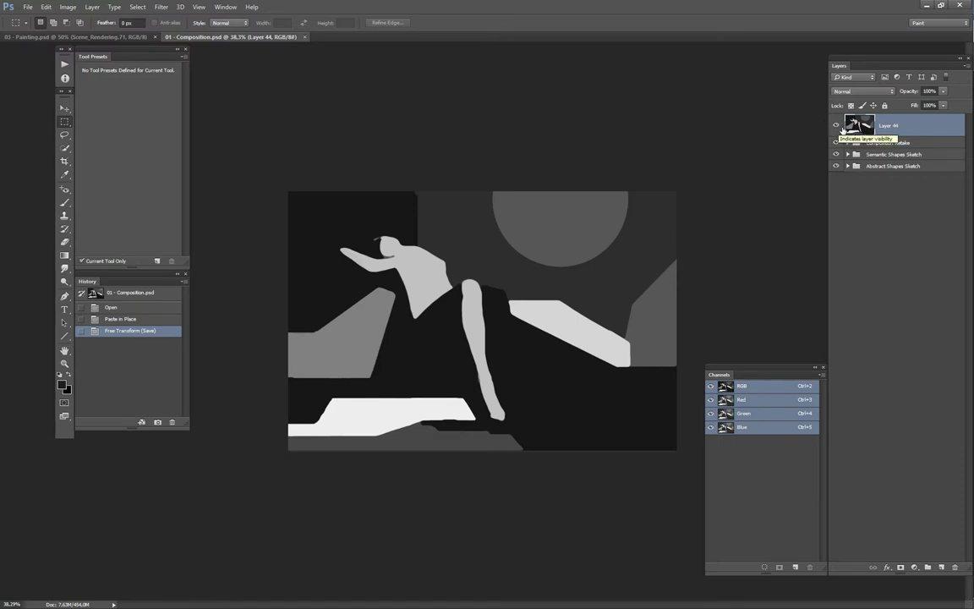
Step: Hide Layer 44, Semantic Shapes Sketch and the Abstract Shapes Sketch layers, leaving Layer 1's render visible
left_click(837, 125)
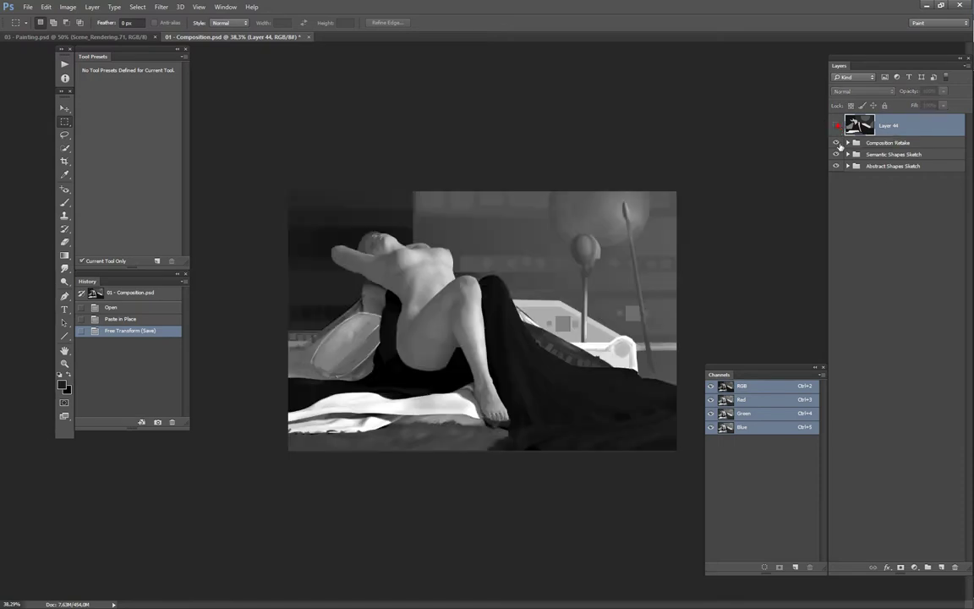
left_click(838, 154)
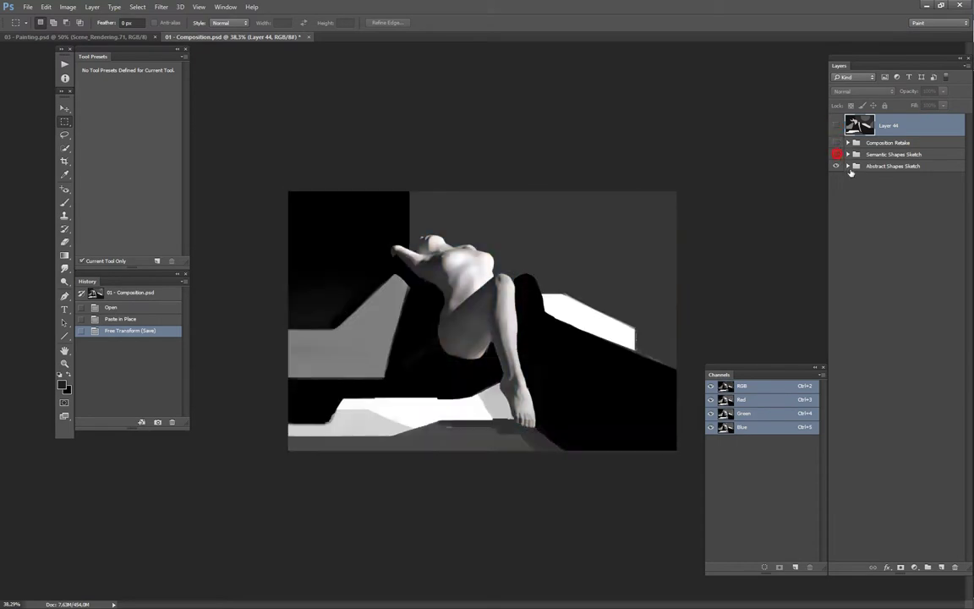
left_click(848, 166)
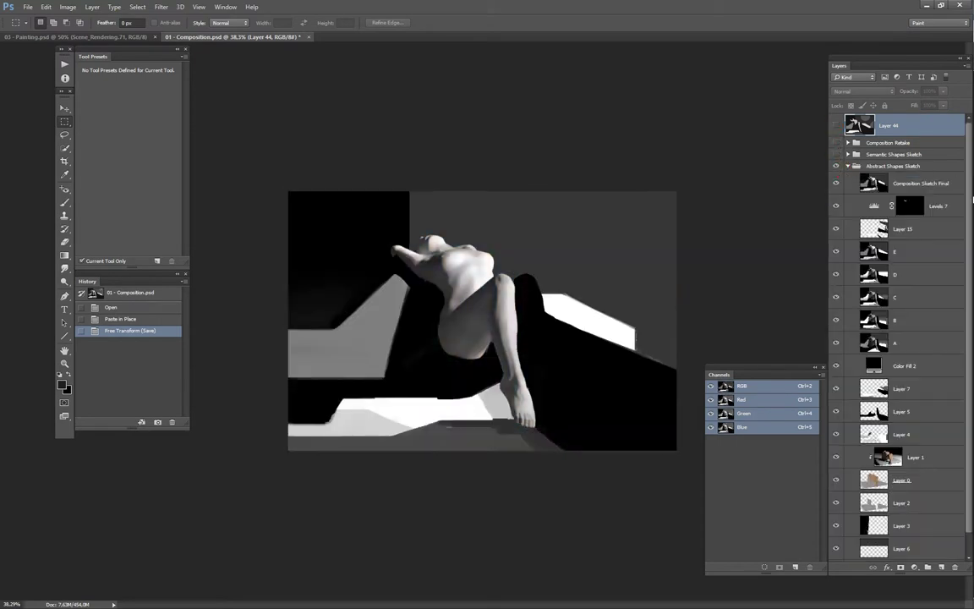
scroll(930, 194, "down", 1)
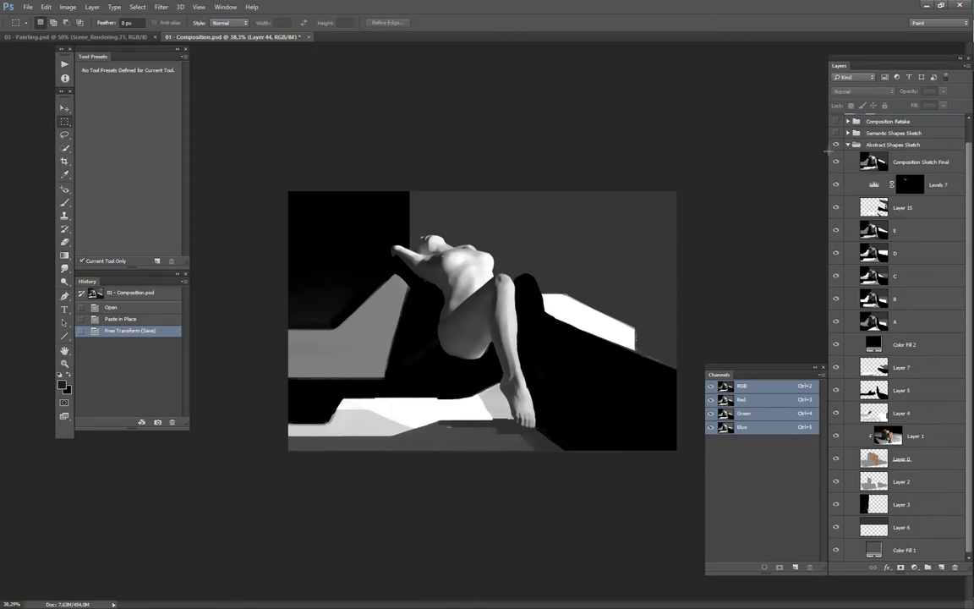
left_click_drag(837, 163, 837, 510)
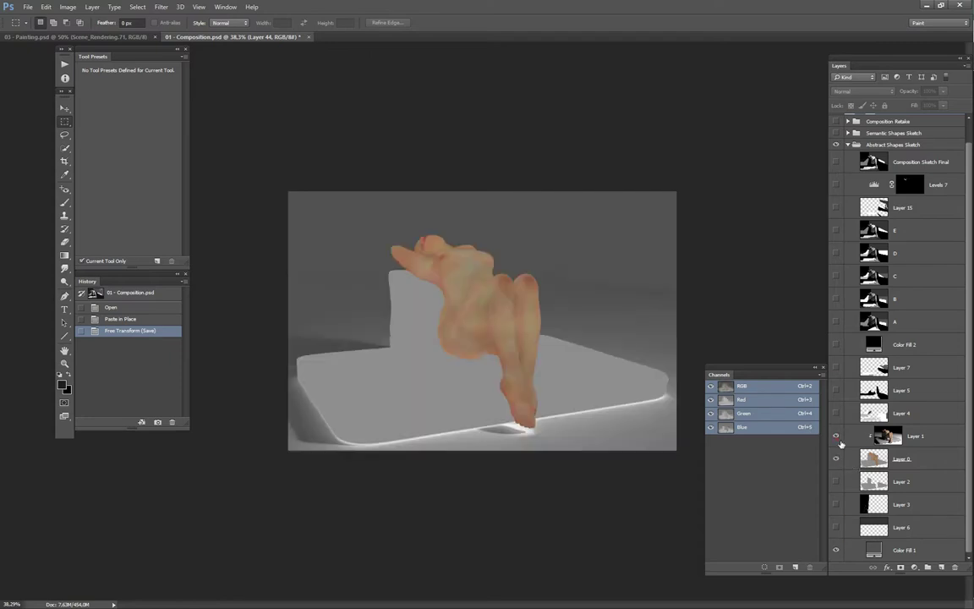
left_click(837, 438)
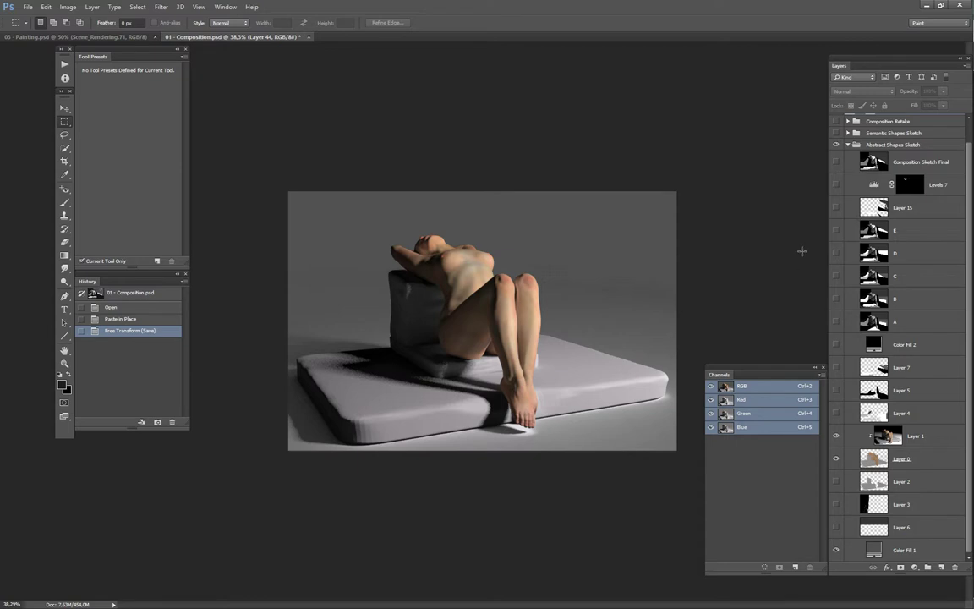
Step: Turn on Layer 6's darker backdrop, Layer 3's black block and Layer 4's white shapes, comparing each
left_click(837, 528)
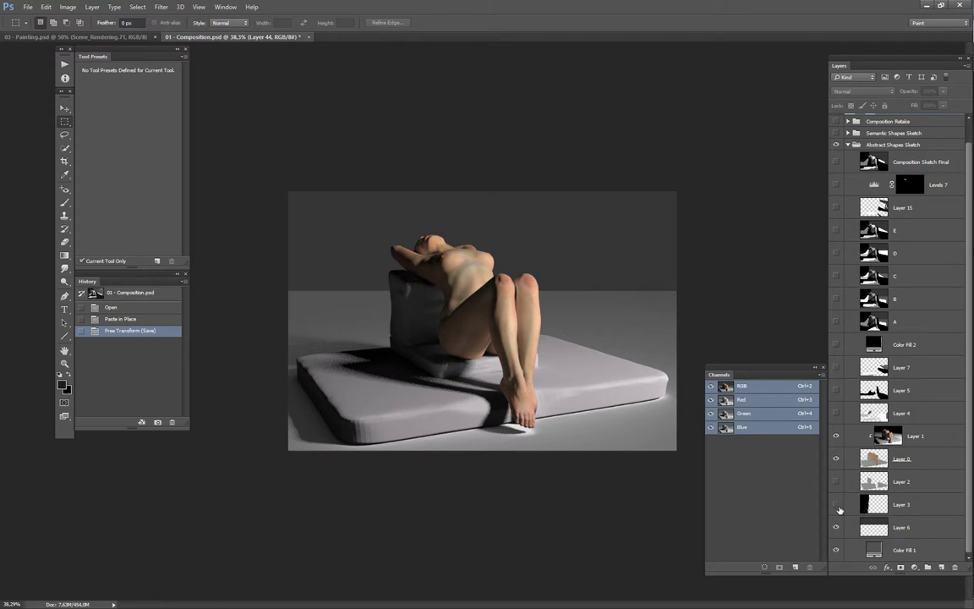
left_click(837, 505)
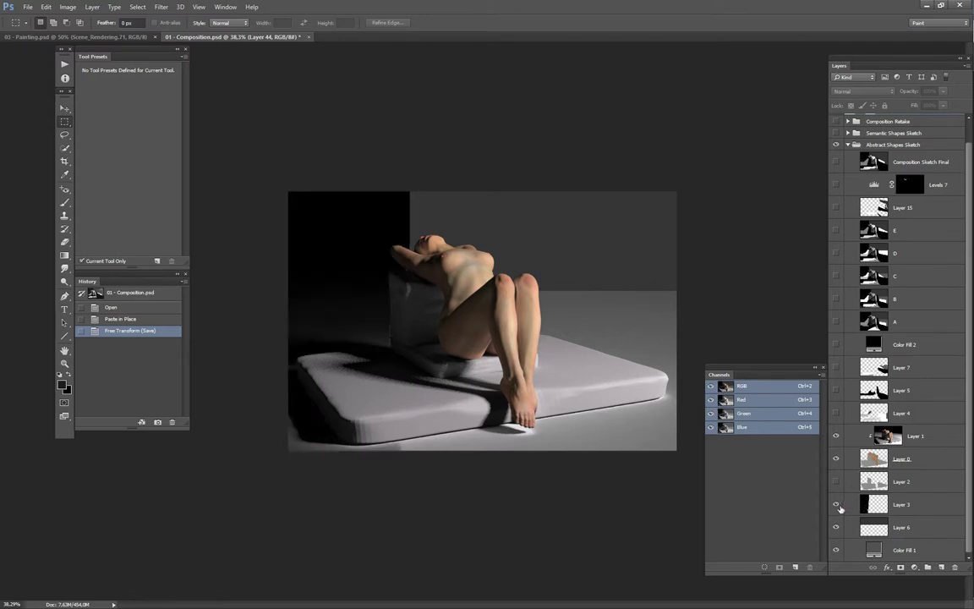
left_click(840, 509)
left_click(840, 508)
left_click(837, 414)
left_click(838, 414)
left_click(838, 415)
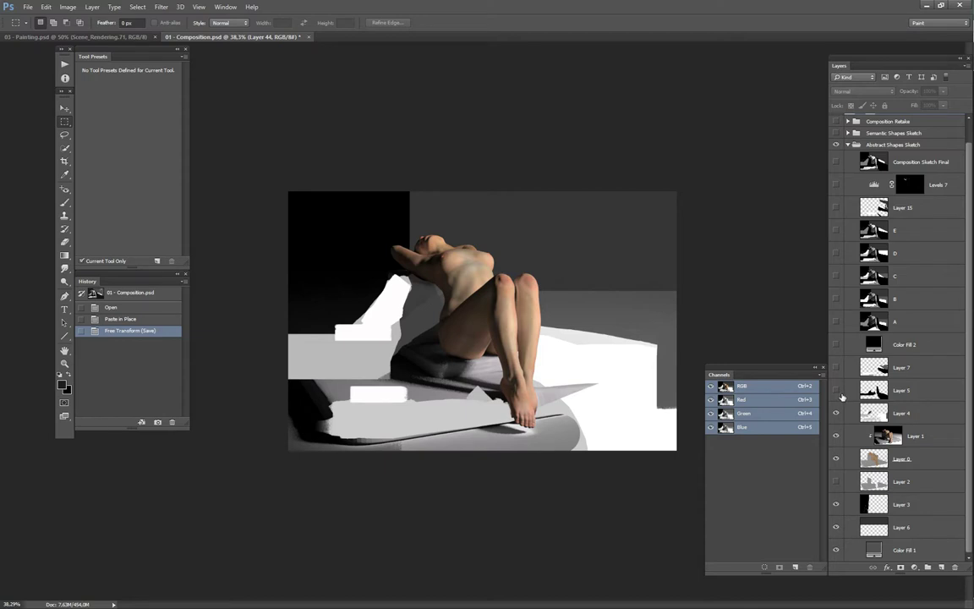
Step: Show Layer 5's black shapes, Layer 7's shapes and Color Fill 2's grey tone, comparing each
left_click(836, 390)
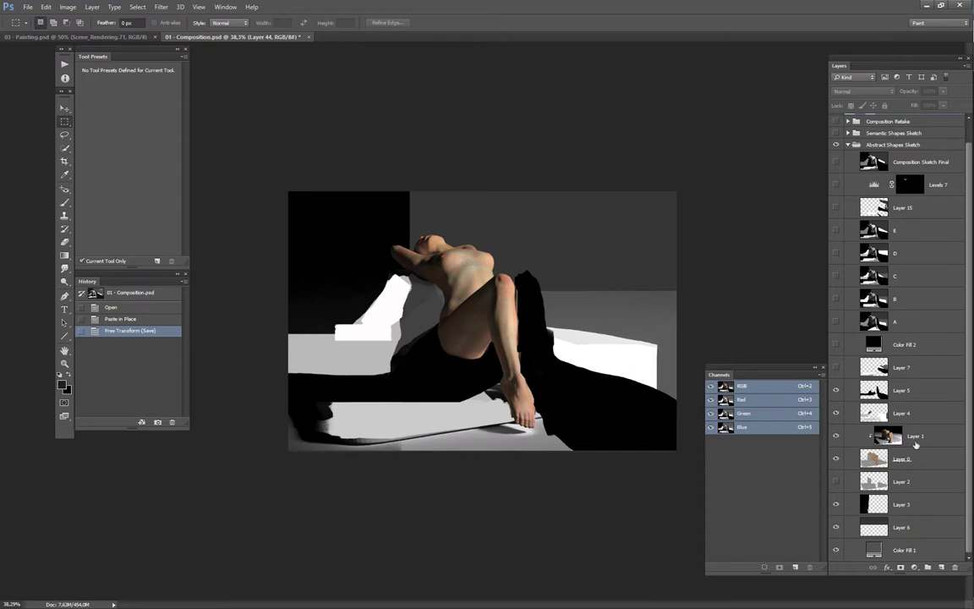
left_click(837, 367)
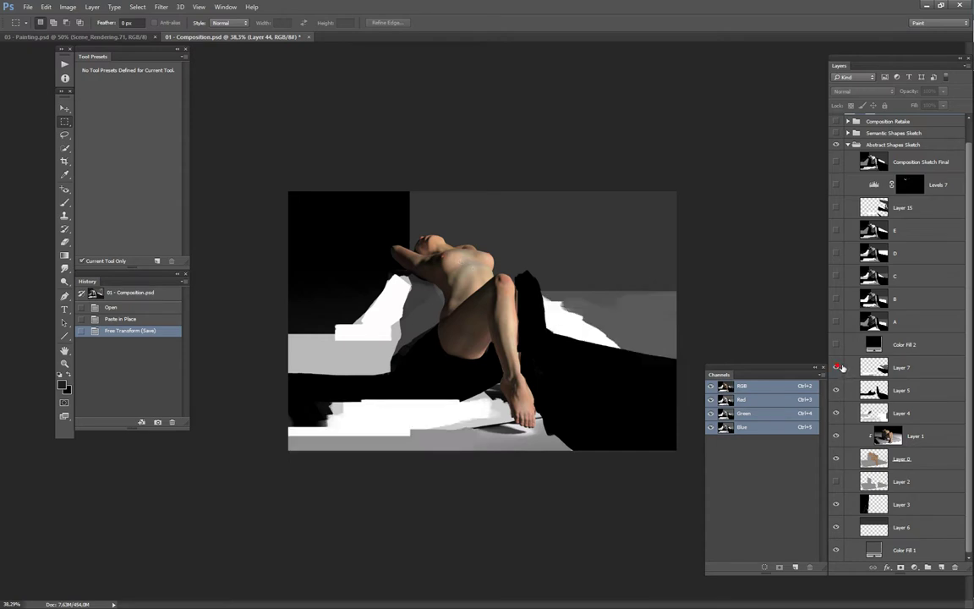
left_click(837, 368)
left_click(839, 368)
left_click(837, 345)
left_click(838, 345)
left_click(838, 345)
Step: Turn on abstract sketch layers A and B, toggling each on and off to compare
left_click(837, 323)
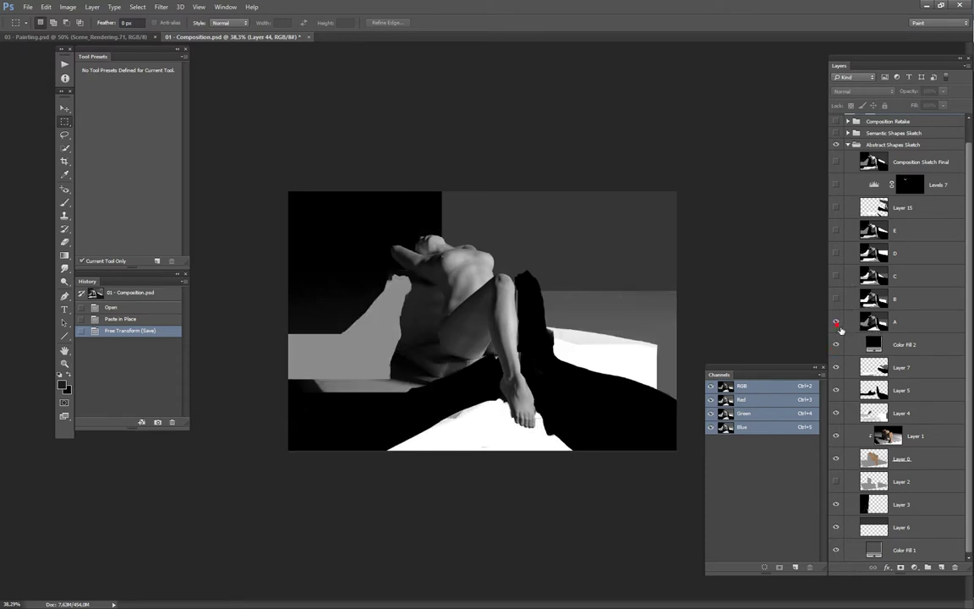
left_click(838, 323)
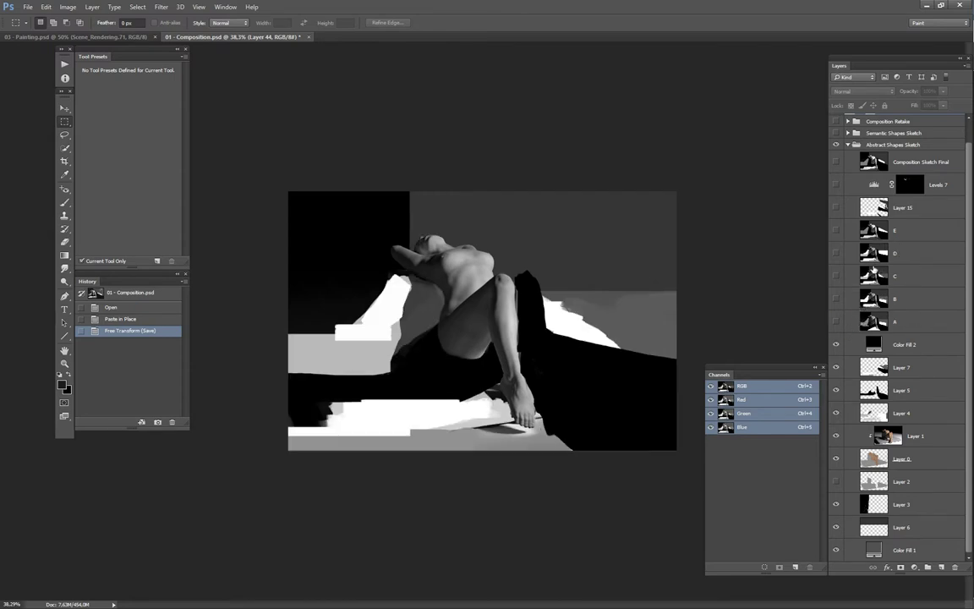
left_click(837, 323)
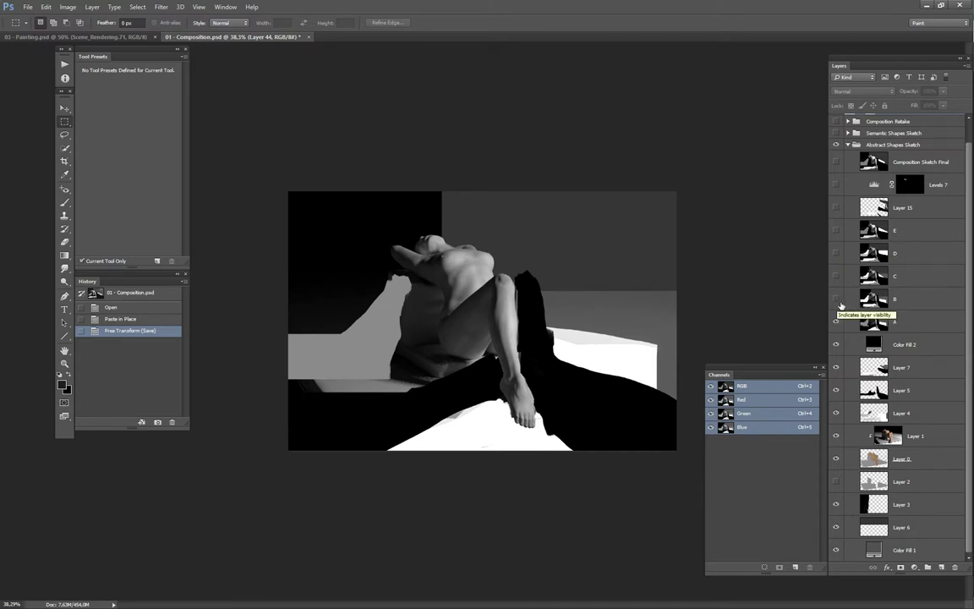
left_click(838, 300)
left_click(837, 301)
left_click(838, 301)
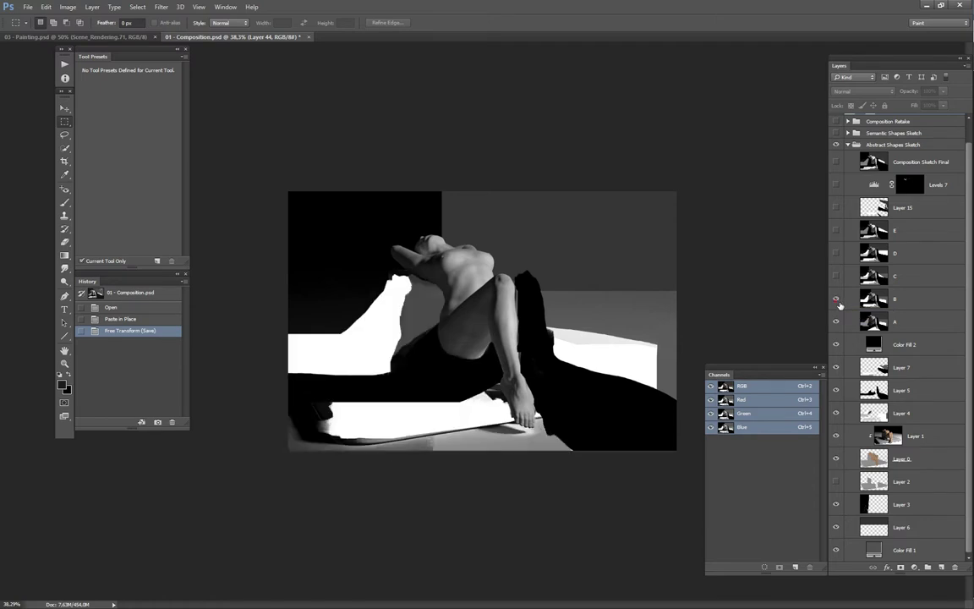
left_click(838, 301)
left_click(838, 301)
Step: Turn on layer C after comparing the composition with and without it, then select it
left_click(837, 277)
left_click(837, 277)
left_click(837, 278)
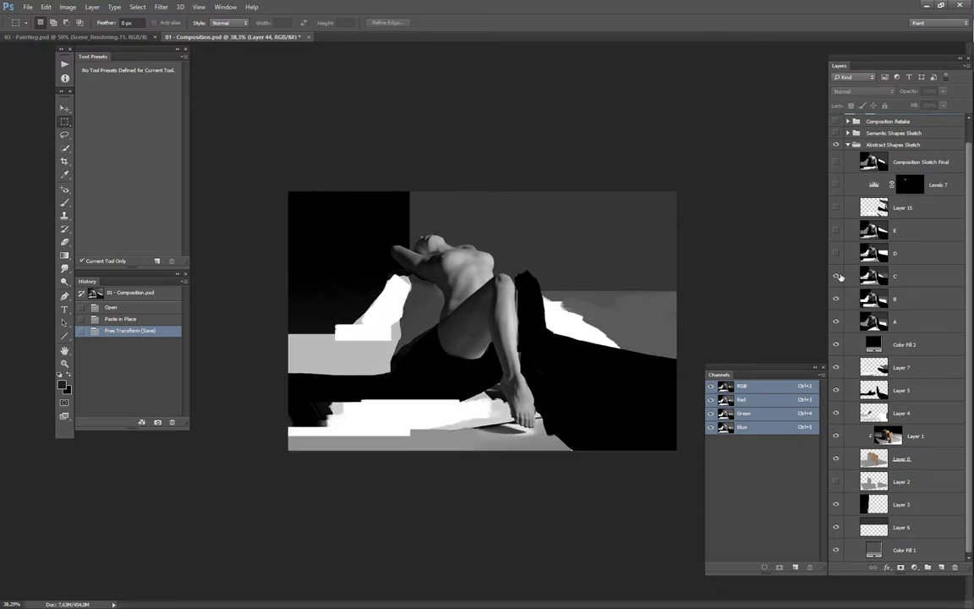
left_click(838, 278)
left_click(837, 277)
left_click(837, 277)
left_click(837, 278)
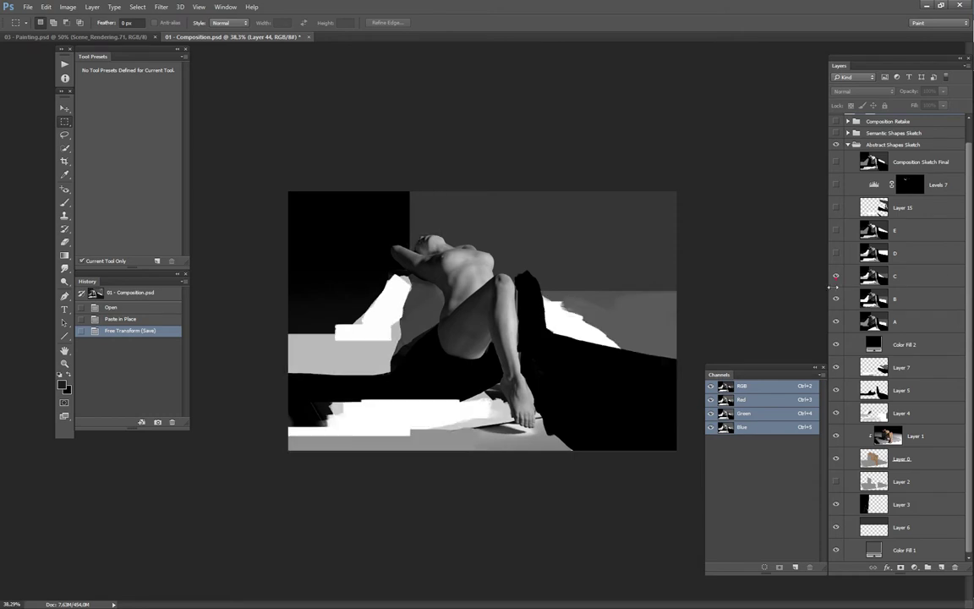
left_click(901, 276)
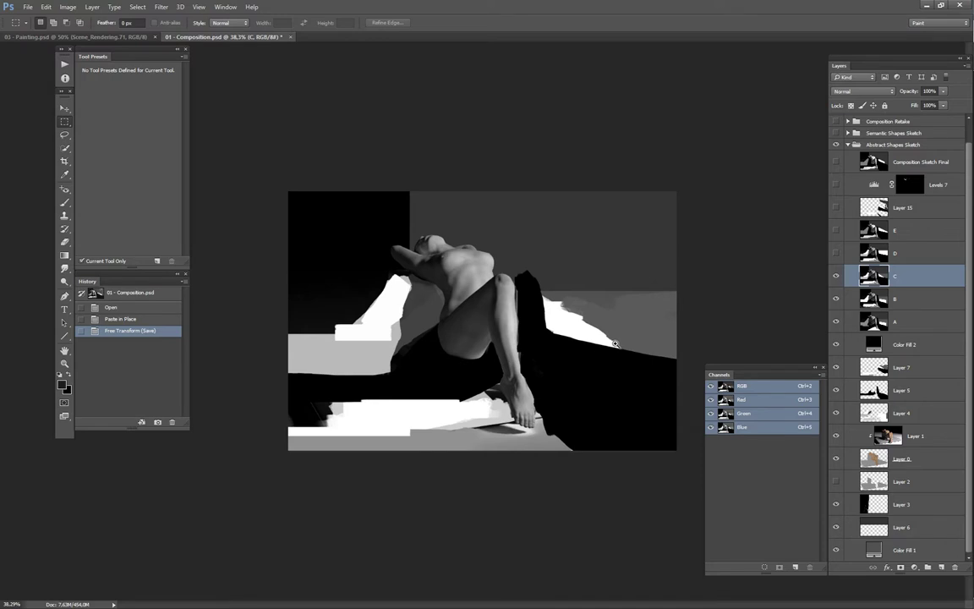
Step: Zoom out twice to about 15.8% for a thumbnail-sized view of the composition
left_click(554, 310, "alt")
left_click(575, 362, "alt")
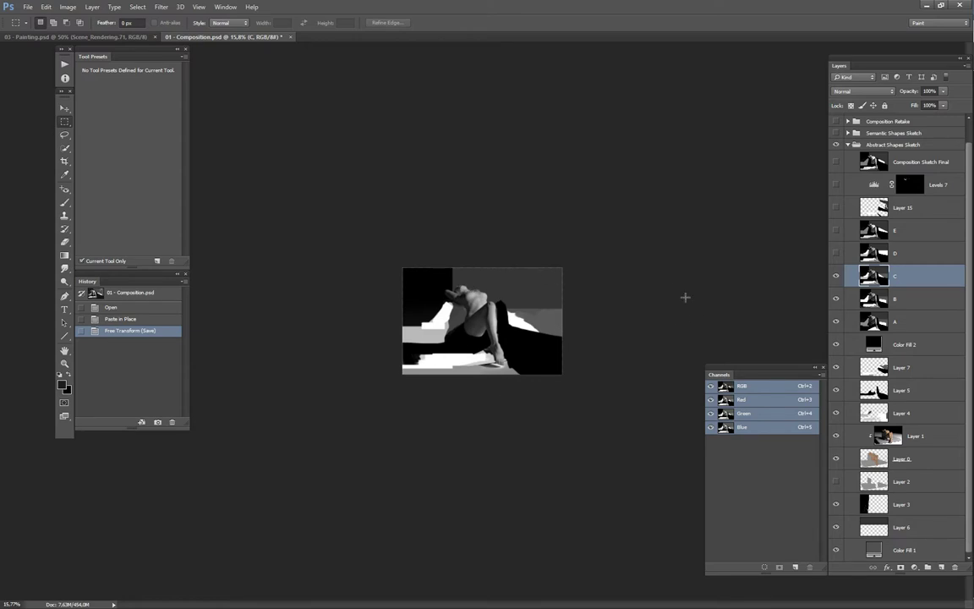
Step: Turn on layer D's white right-hand shape, comparing with and without it
left_click(839, 257)
left_click(840, 262)
left_click(840, 261)
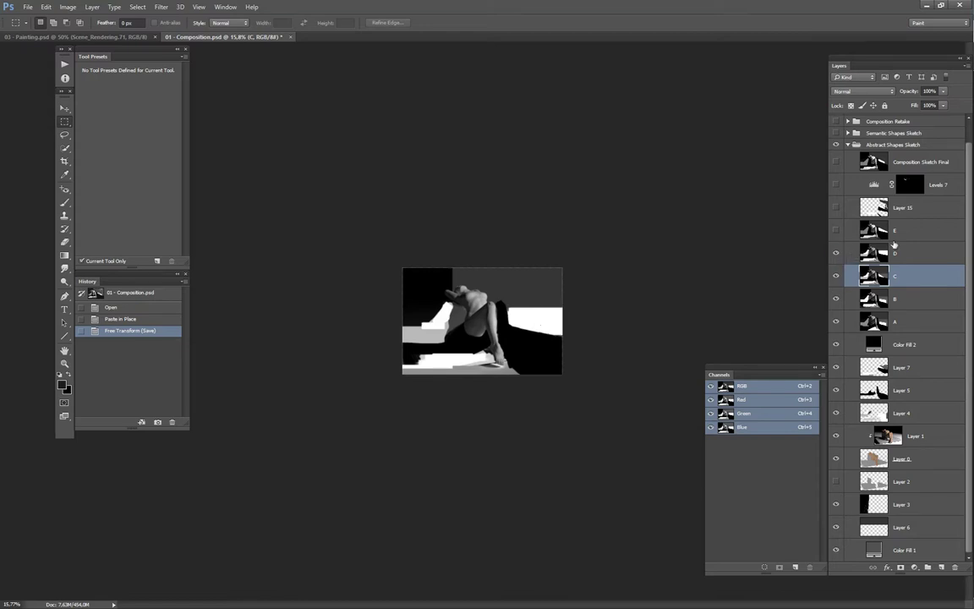
Step: Activate layer E and compare its angled shapes on and off, leaving layer D hidden
left_click(845, 236)
left_click(842, 232)
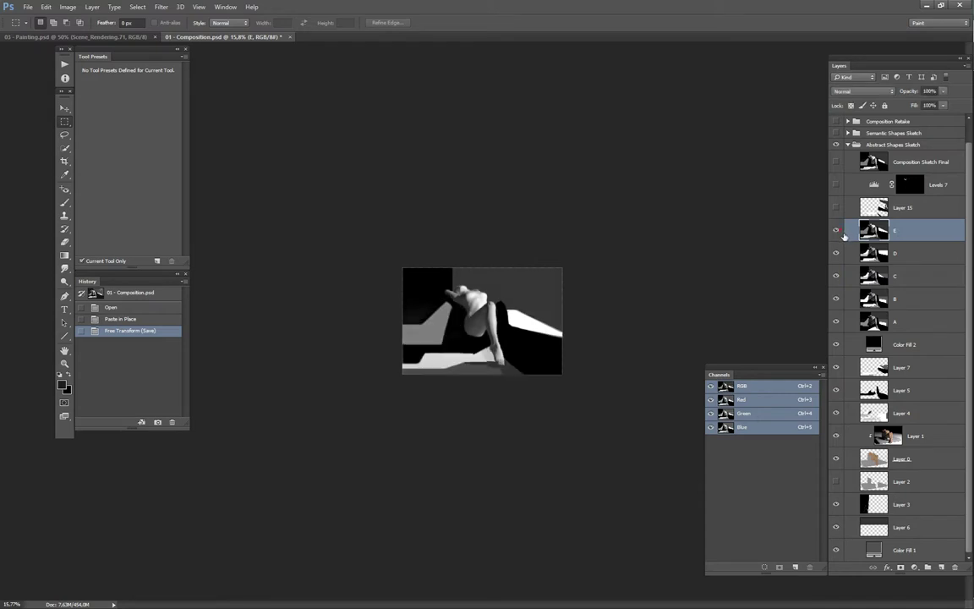
left_click(839, 253)
left_click(841, 235)
left_click(841, 236)
left_click(841, 236)
left_click(841, 236)
left_click(841, 236)
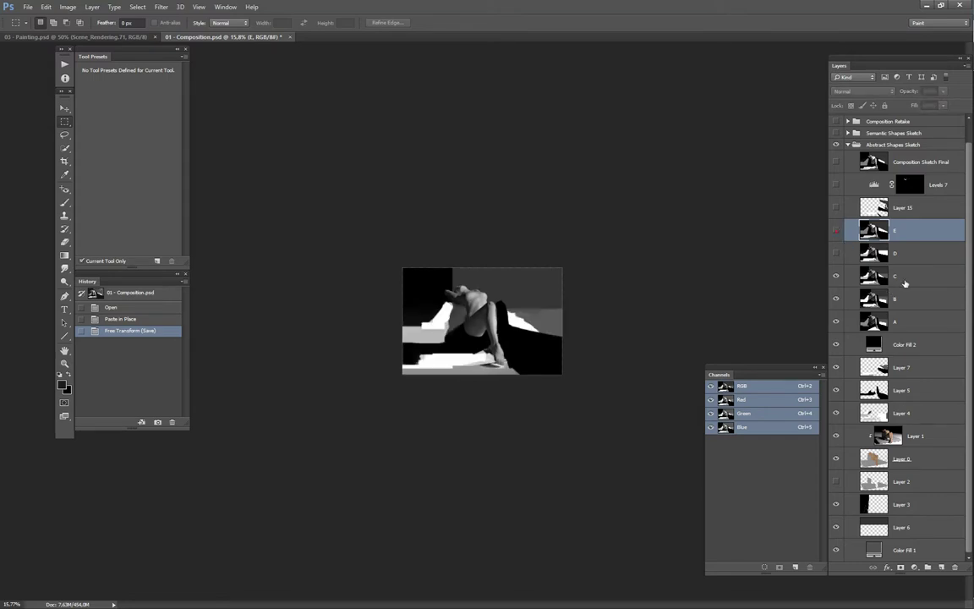
left_click(838, 235)
left_click(836, 233)
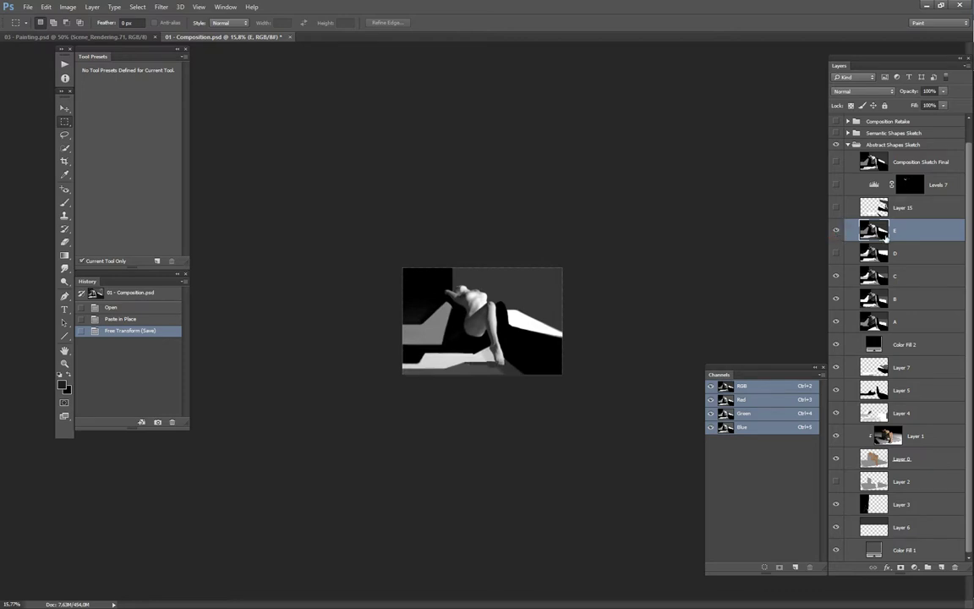
left_click(837, 253)
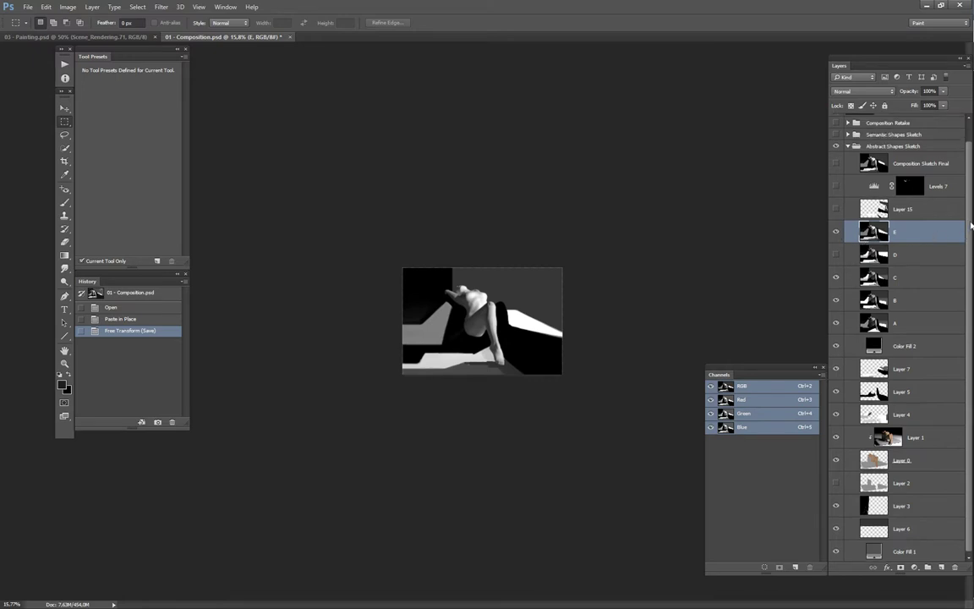
scroll(897, 254, "up", 1)
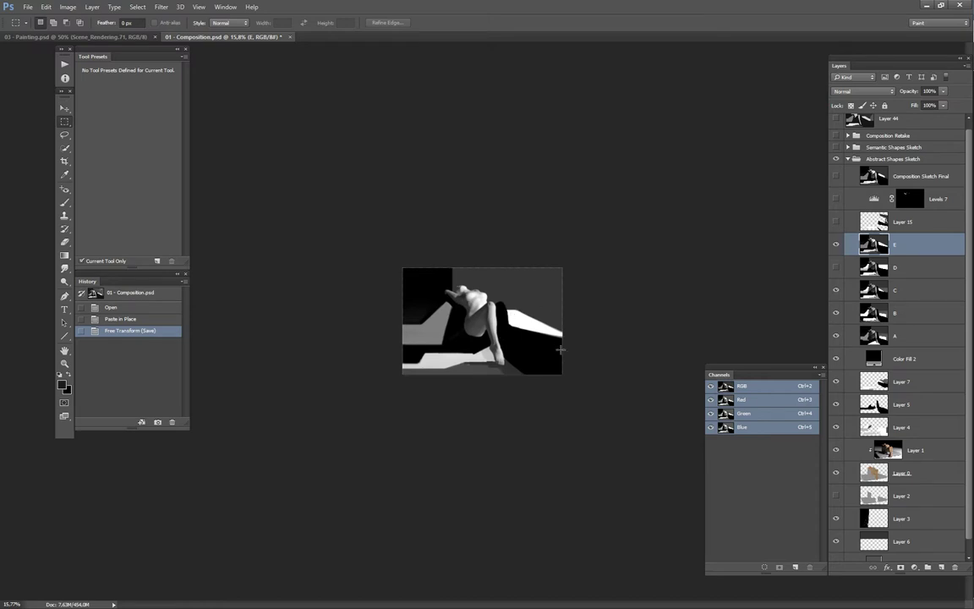
Step: Compare the sketch with and without Layer 15 repeatedly, leaving it visible
left_click(840, 229)
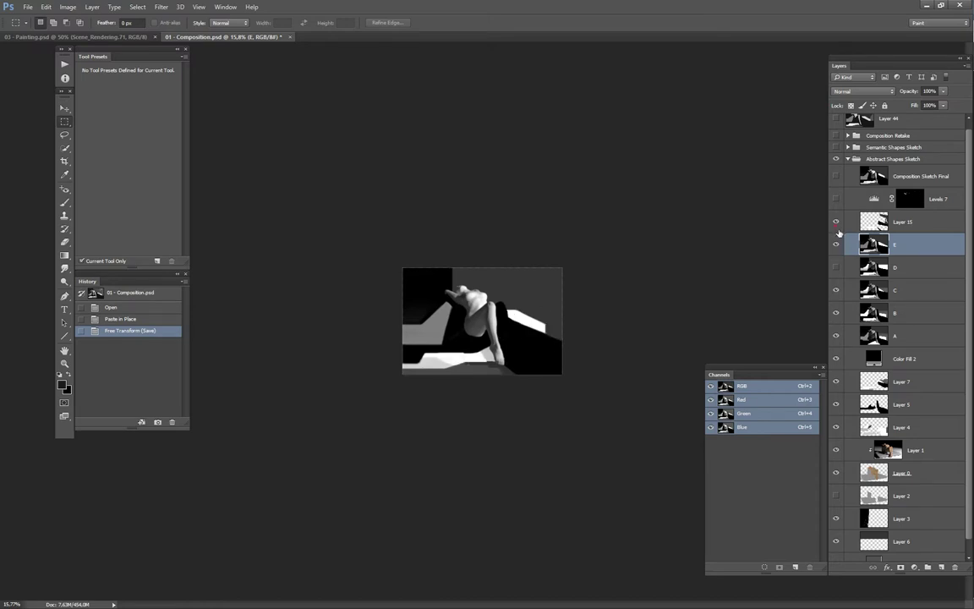
left_click(839, 232)
left_click(839, 228)
left_click(839, 228)
left_click(839, 229)
left_click(838, 222)
left_click(834, 225)
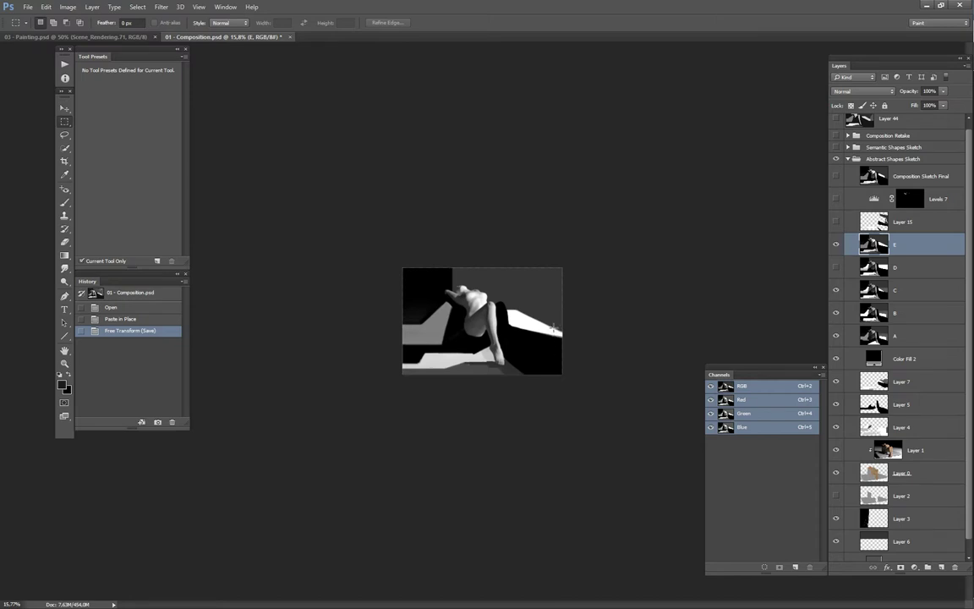
left_click(840, 223)
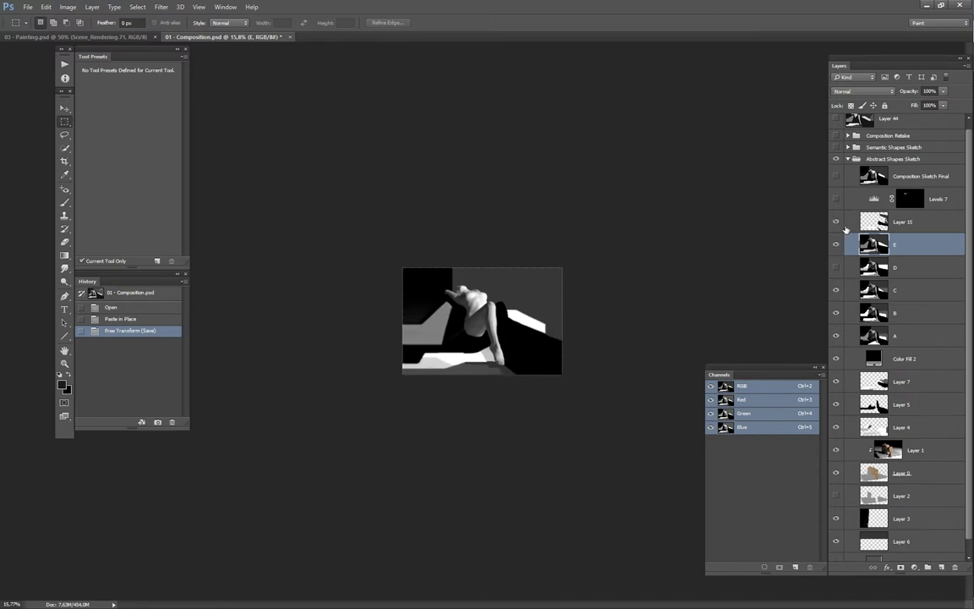
left_click(845, 227)
left_click(837, 223)
left_click(841, 227)
left_click(842, 228)
Step: Turn on the Levels 7 adjustment and the Composition Sketch Final layer
left_click(840, 203)
left_click(837, 176)
scroll(969, 186, "up", 1)
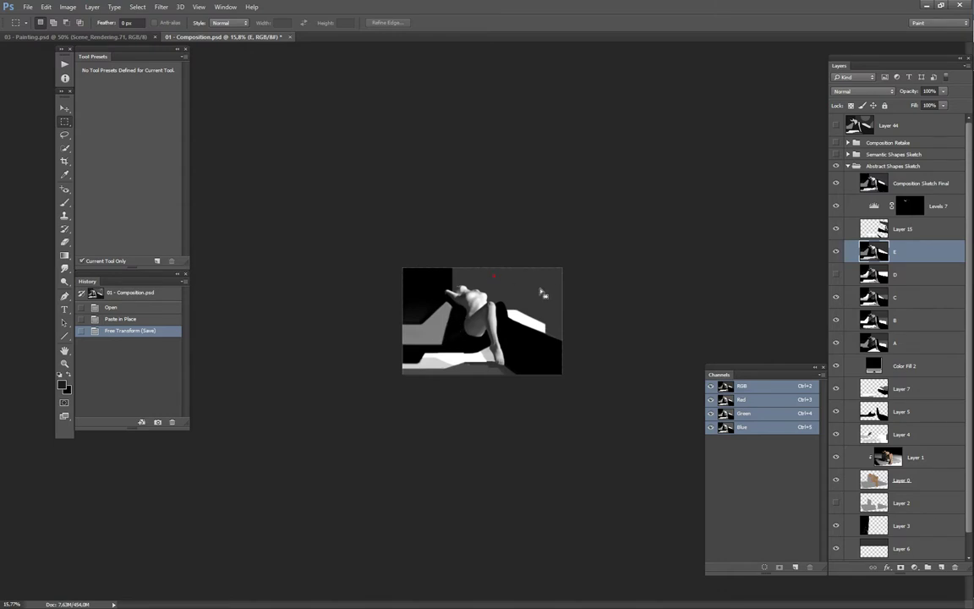
Step: Drop the trial rectangular selection and switch to the Magic Wand tool
left_click_drag(494, 276, 545, 289)
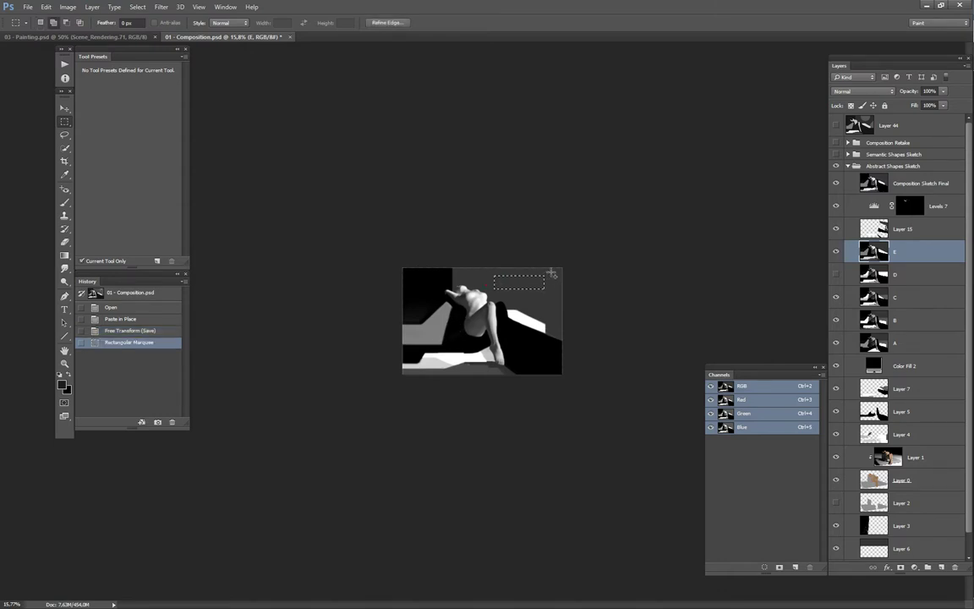
key("b")
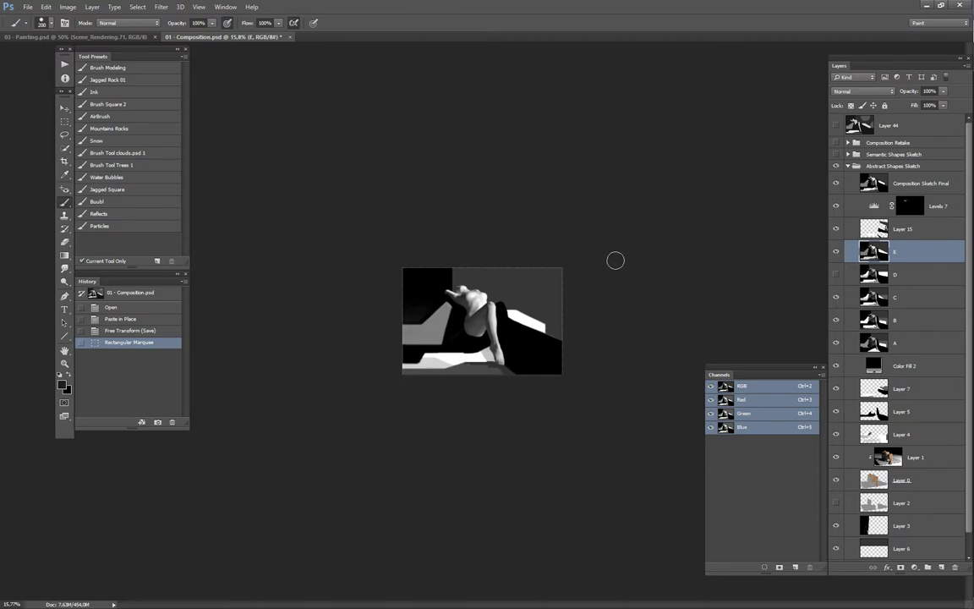
key("w")
key("ctrl+d")
key("shift+w")
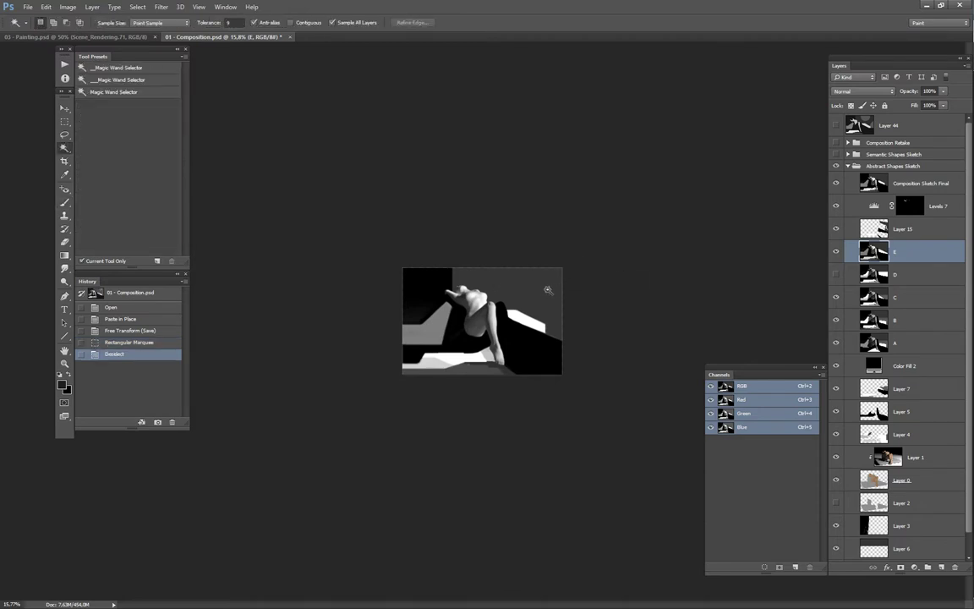
Step: Select the connected grey top-right backdrop with the Magic Wand set to Contiguous
left_click(559, 285)
key("ctrl+z")
left_click(301, 23)
left_click(539, 300)
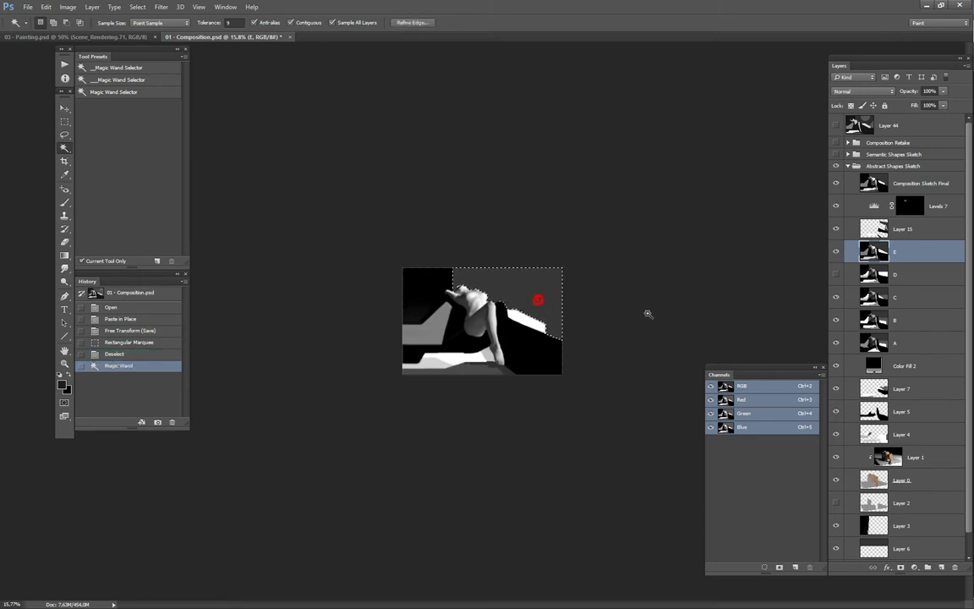
key("ctrl+plus")
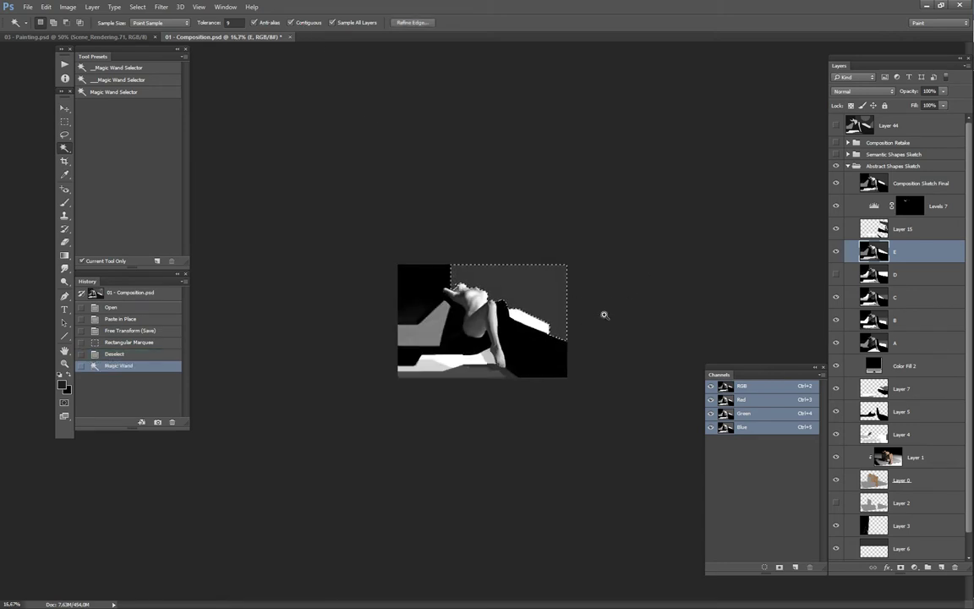
Step: Zoom out and open the Navigator, shrinking it and docking it beside the Layers panel
left_click(594, 314, "alt+space")
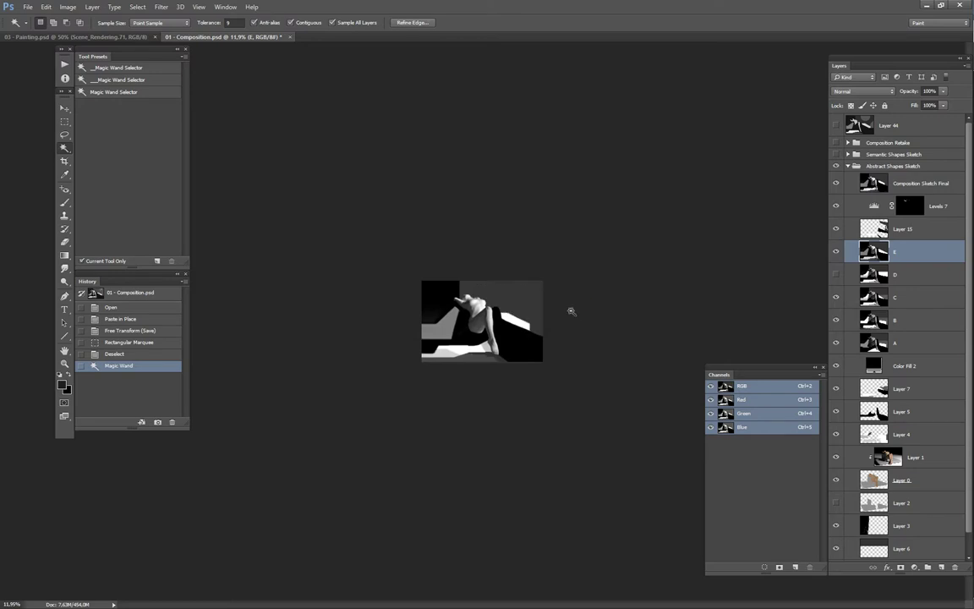
mouse_move(560, 309)
left_mouse_down()
mouse_move(522, 322)
mouse_move(517, 344)
mouse_move(544, 324)
left_mouse_up()
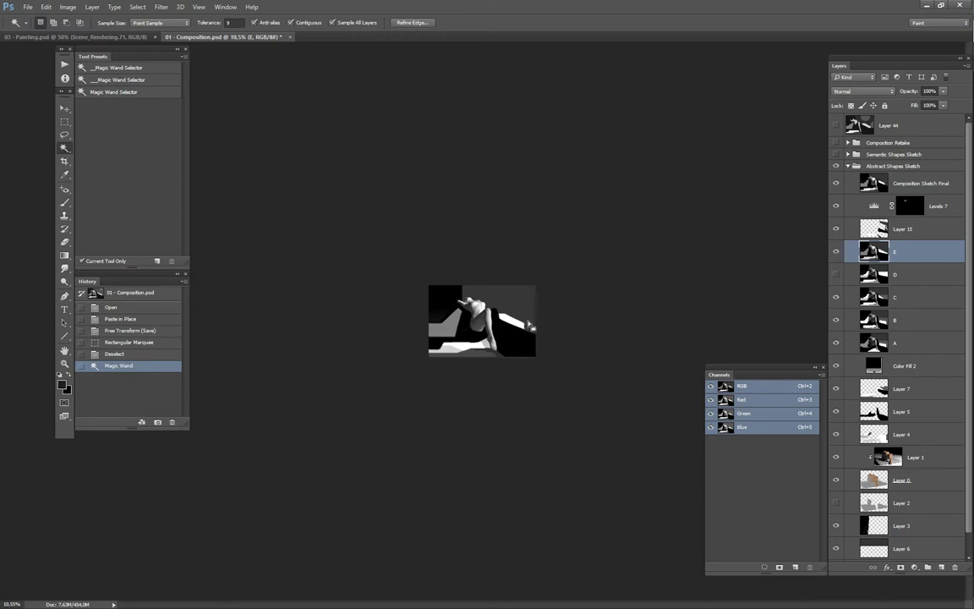
key("F9")
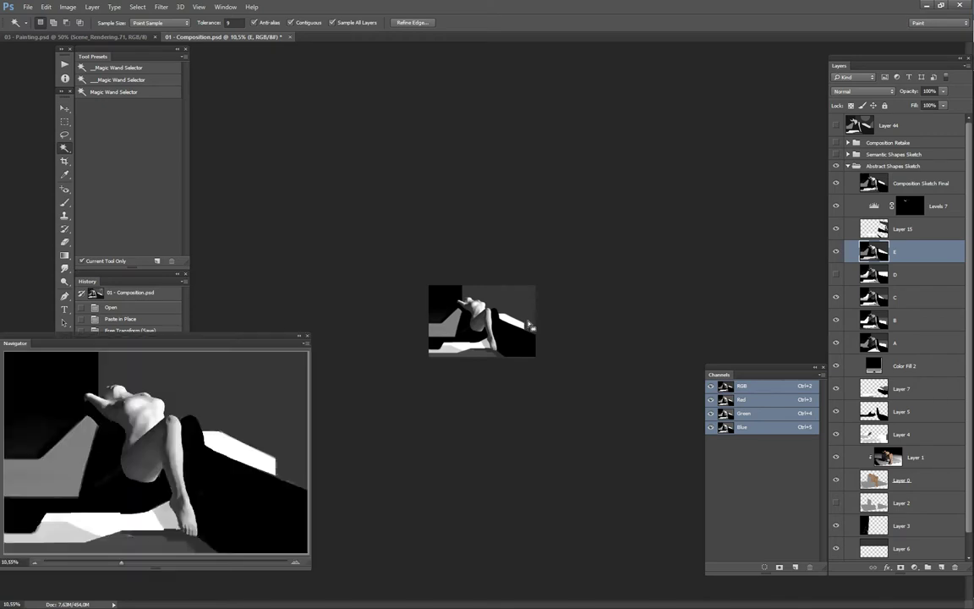
left_click_drag(266, 339, 599, 119)
left_click_drag(643, 348, 413, 209)
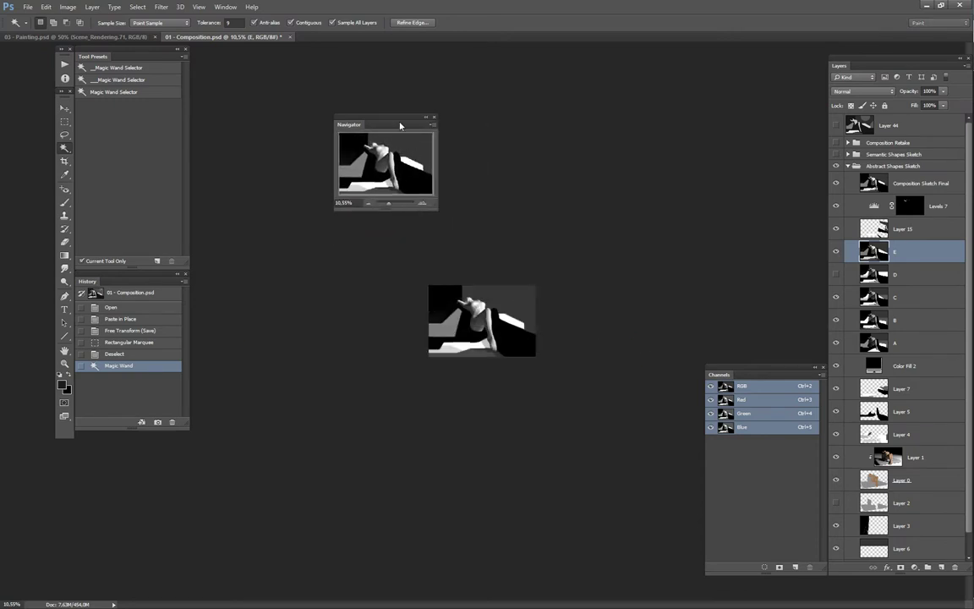
left_click_drag(397, 125, 778, 67)
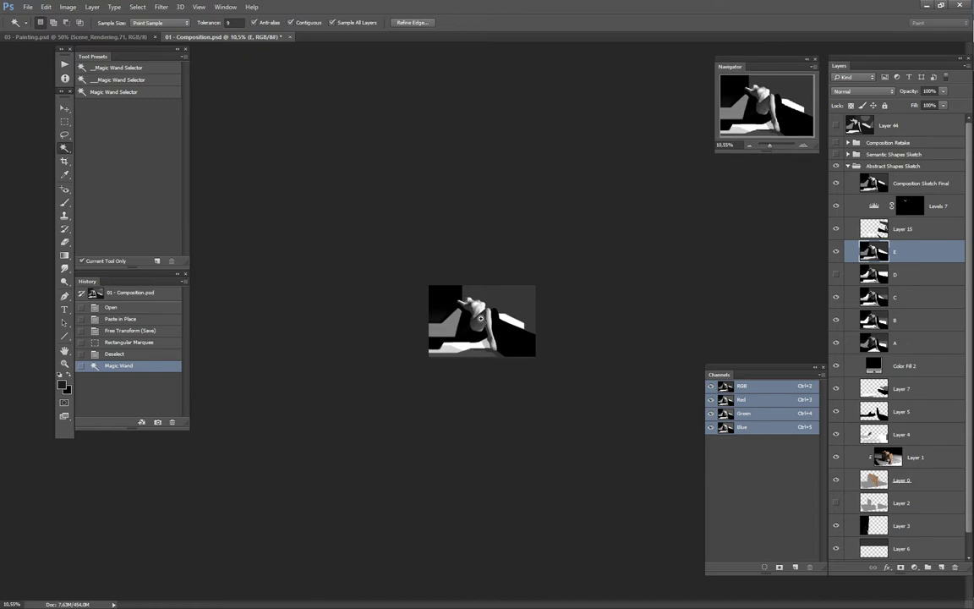
Step: Zoom the canvas in and out to test the compact Navigator overview
scroll(468, 323, "up", 3)
scroll(550, 322, "up", 1)
scroll(576, 340, "up", 1)
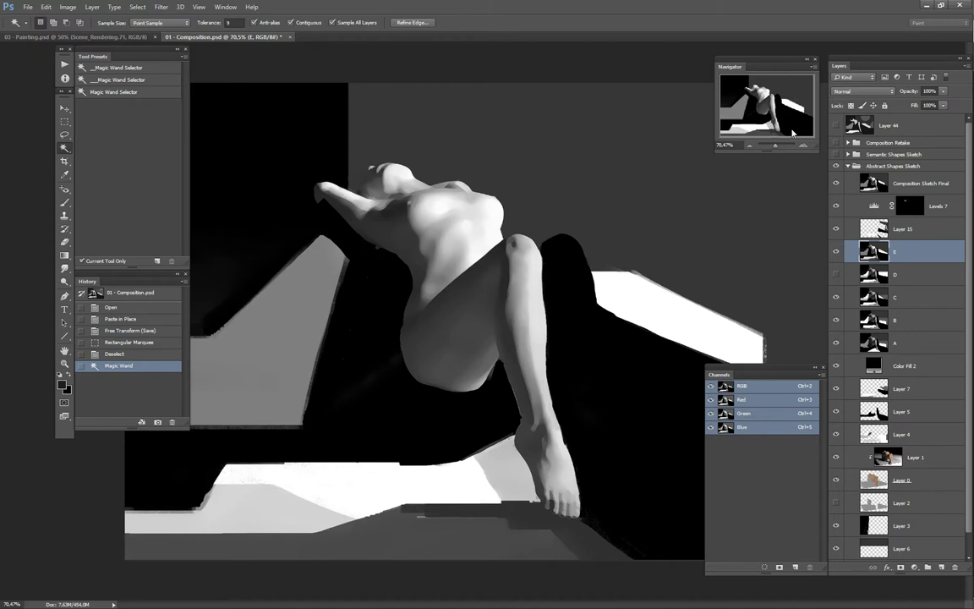
scroll(606, 245, "down", 4)
scroll(553, 292, "down", 2)
scroll(583, 302, "up", 3)
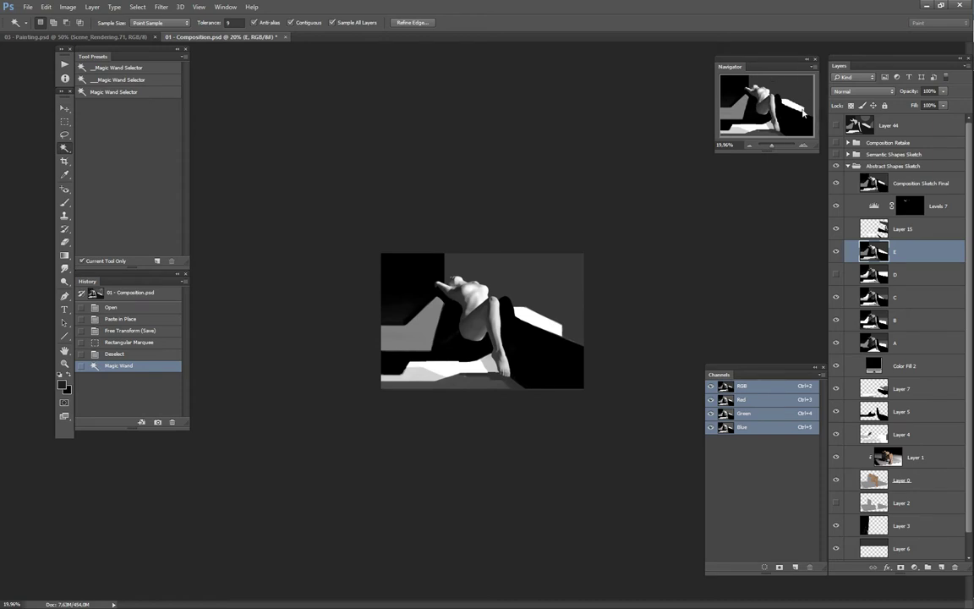
left_click(537, 351, "alt")
scroll(537, 351, "down", 1)
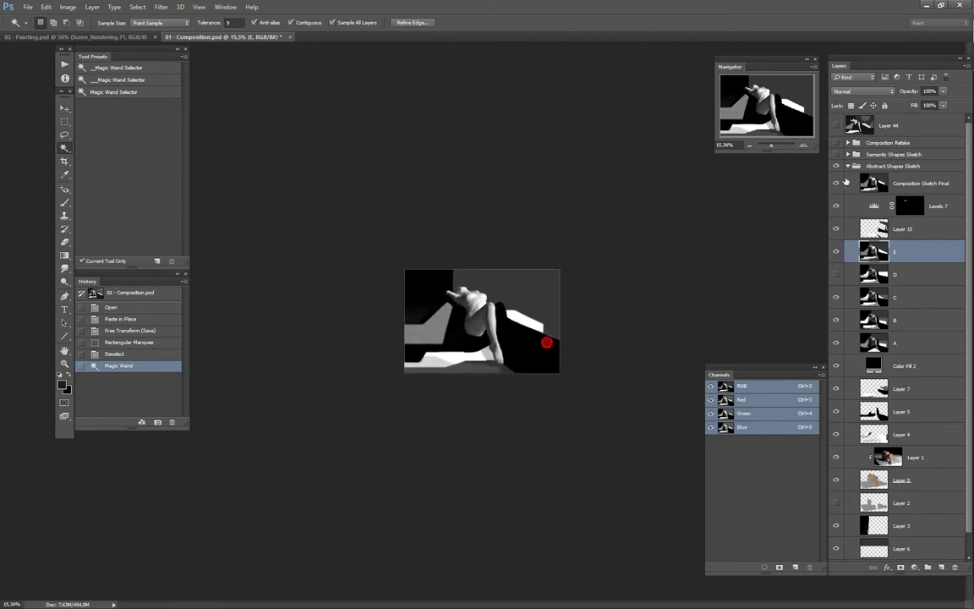
Step: Reselect the grey top-right background with the Magic Wand and briefly inspect the Semantic Shapes Sketch group
left_click(541, 294)
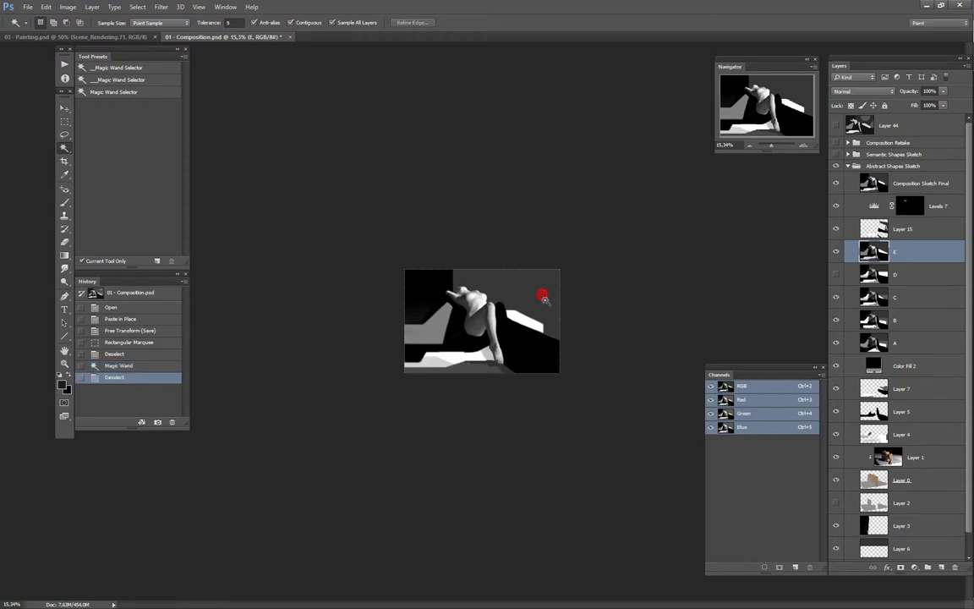
left_click(541, 294)
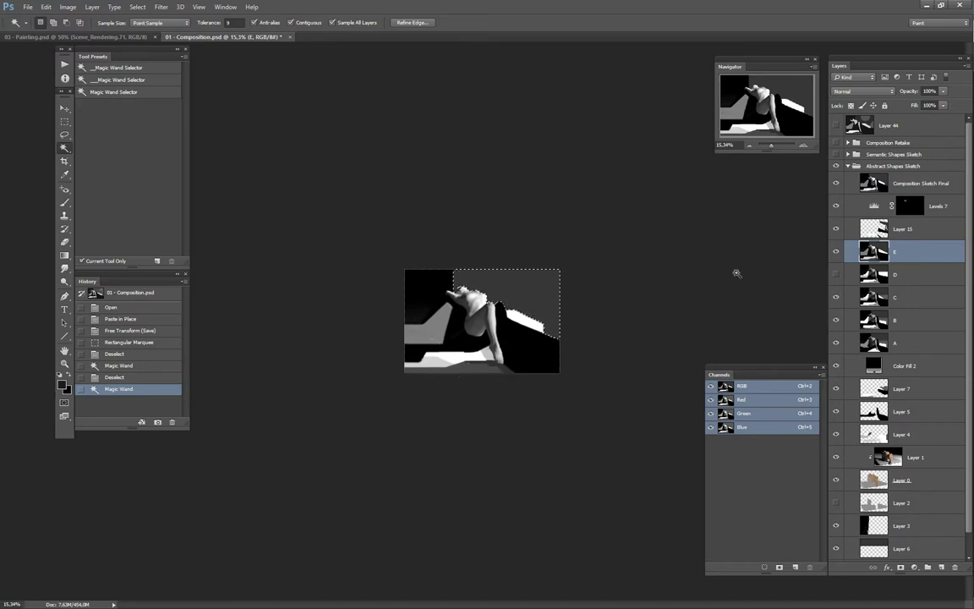
left_click(849, 154)
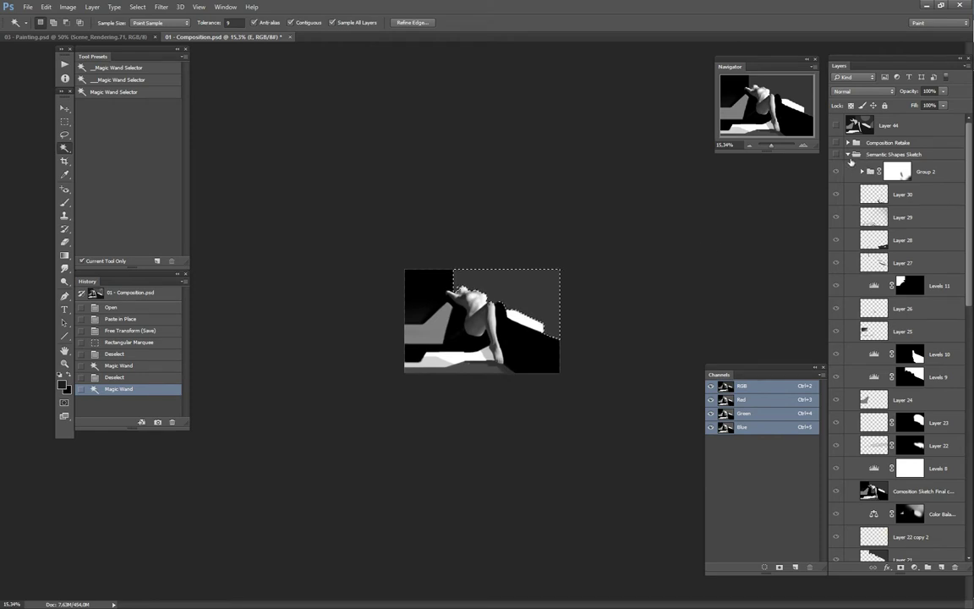
left_click(850, 155)
Step: Clear the selection and add a new empty Layer 45 to the Abstract Shapes Sketch group
left_click(896, 165)
key("ctrl+d")
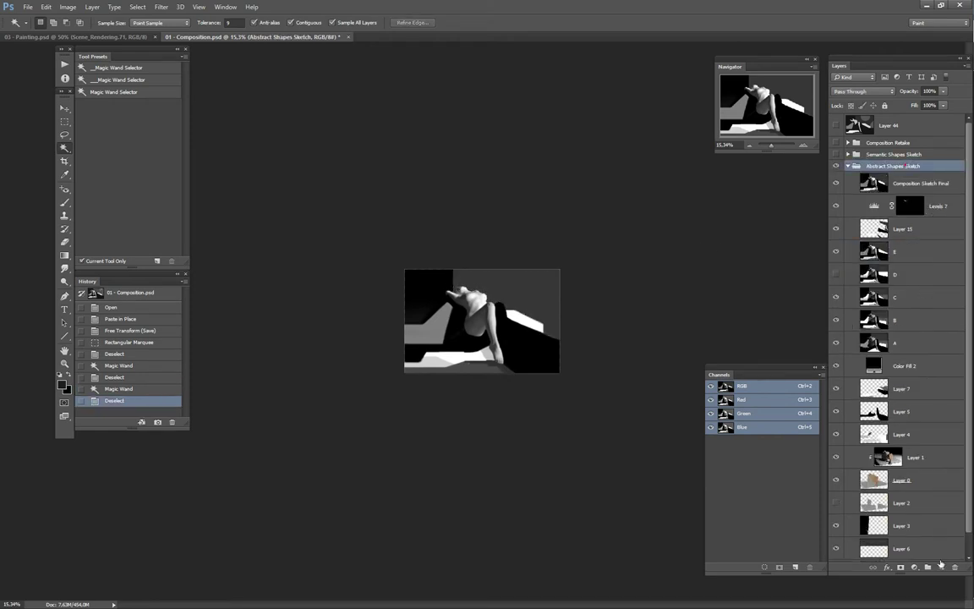
key("ctrl+shift+alt+n")
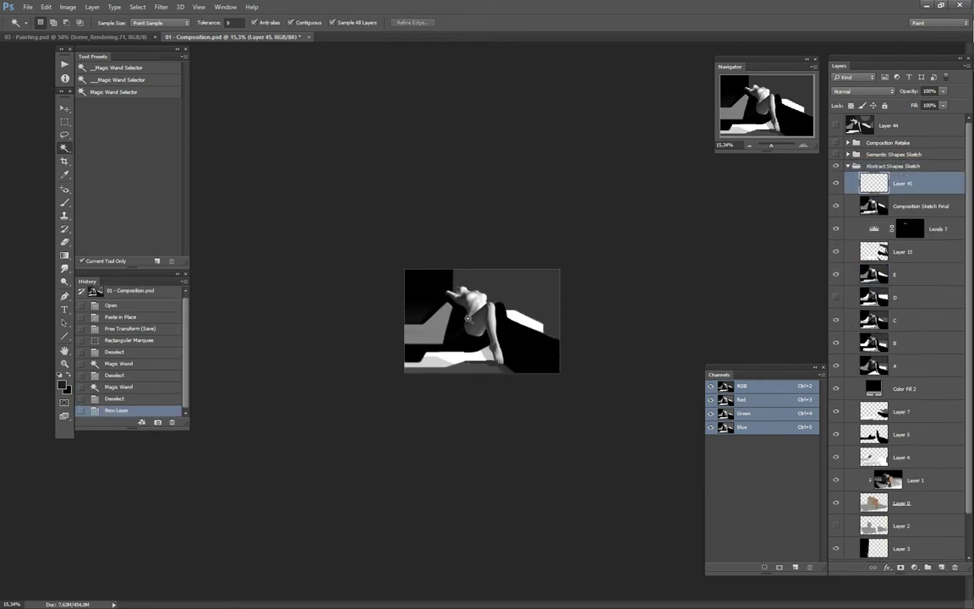
key("m")
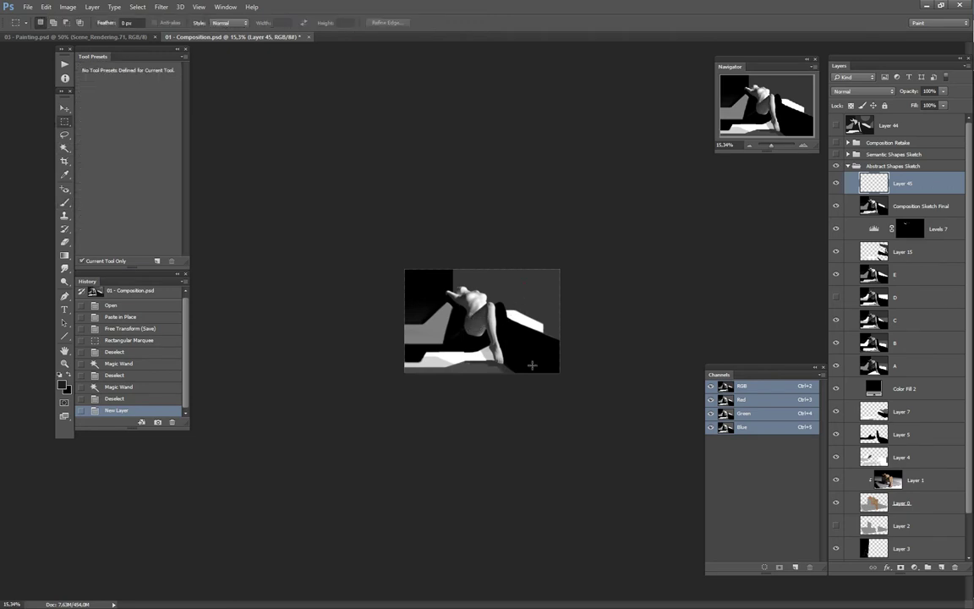
left_click_drag(406, 358, 560, 379)
key("ctrl+z")
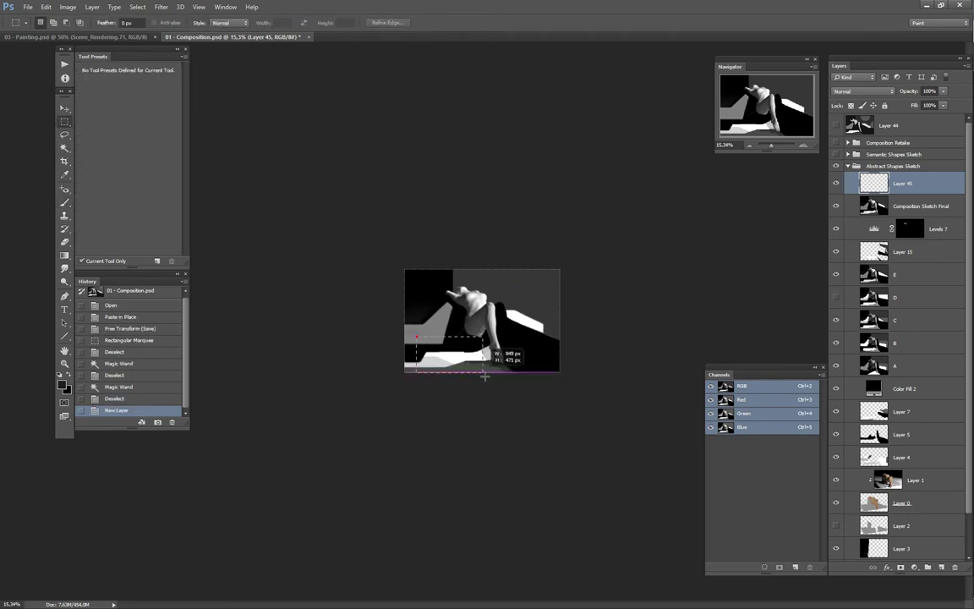
Step: Lasso a diagonal strip across the lower-left floor, with Layer 45 hidden
key("l")
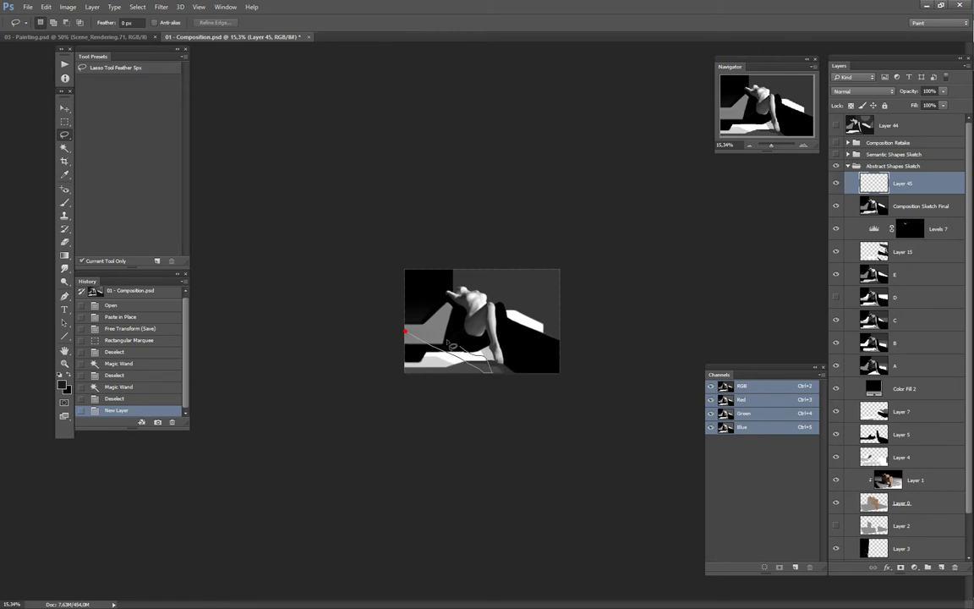
mouse_move(398, 345)
left_mouse_down()
mouse_move(421, 331)
mouse_move(361, 371)
mouse_move(462, 343)
mouse_move(431, 331)
left_mouse_up()
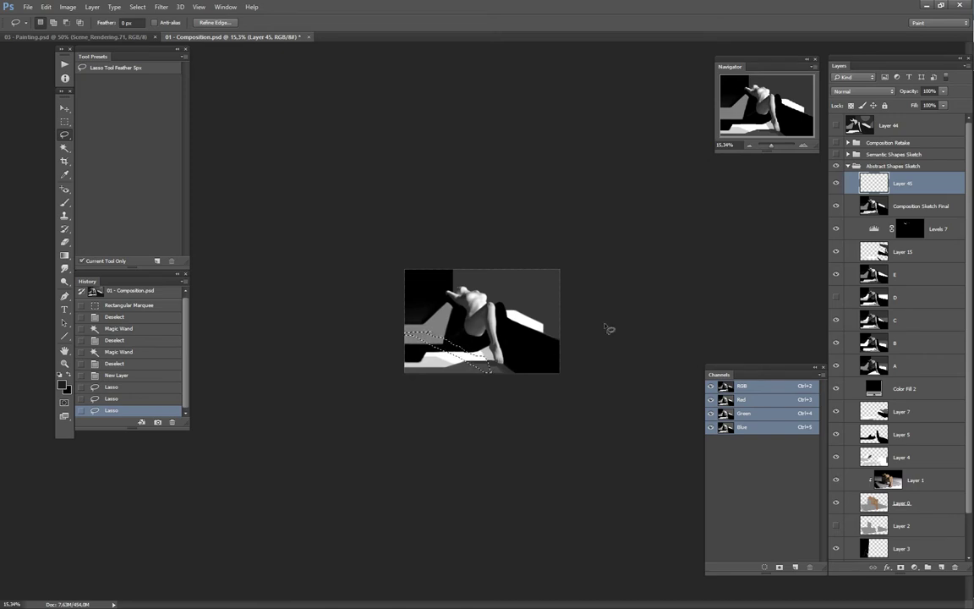
left_click(837, 183)
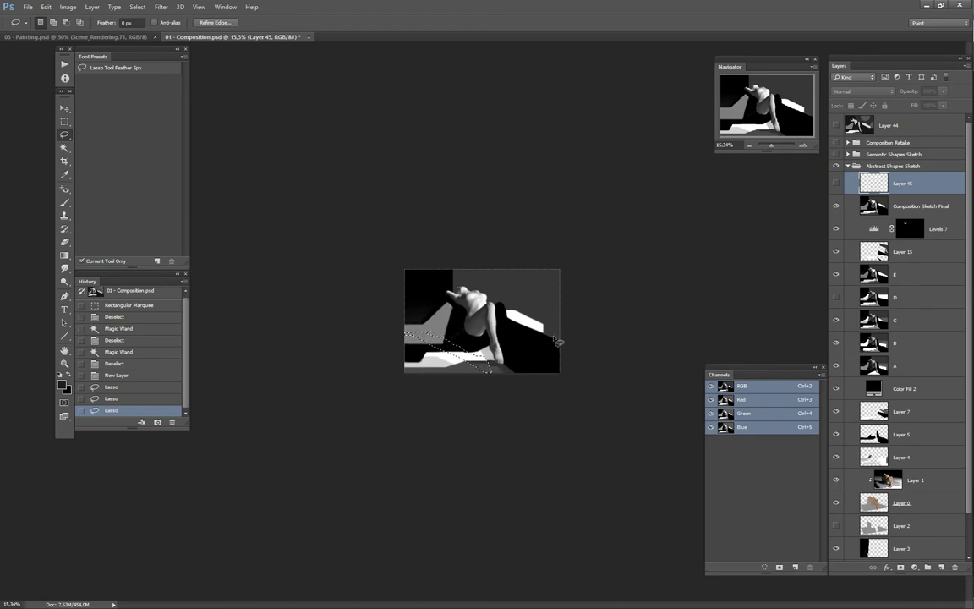
left_click(502, 378, "alt")
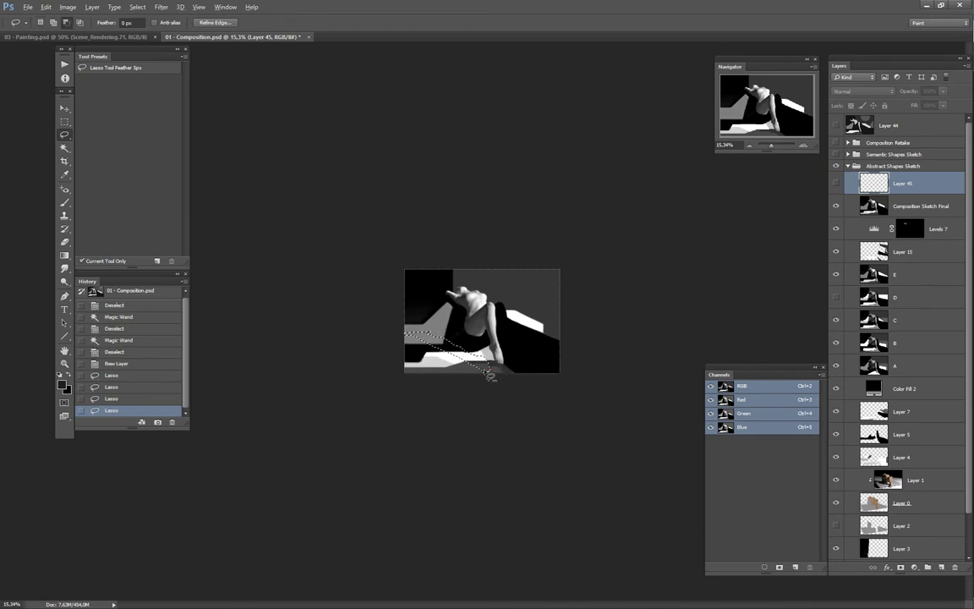
left_click(501, 385, "alt")
left_click(493, 375, "alt")
left_click(508, 377, "alt")
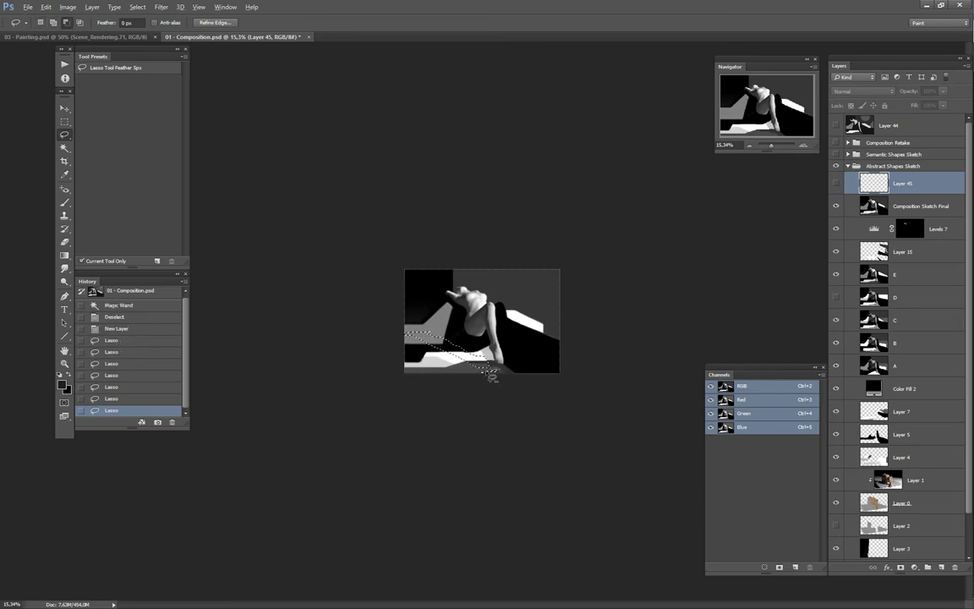
left_click_drag(490, 375, 499, 370)
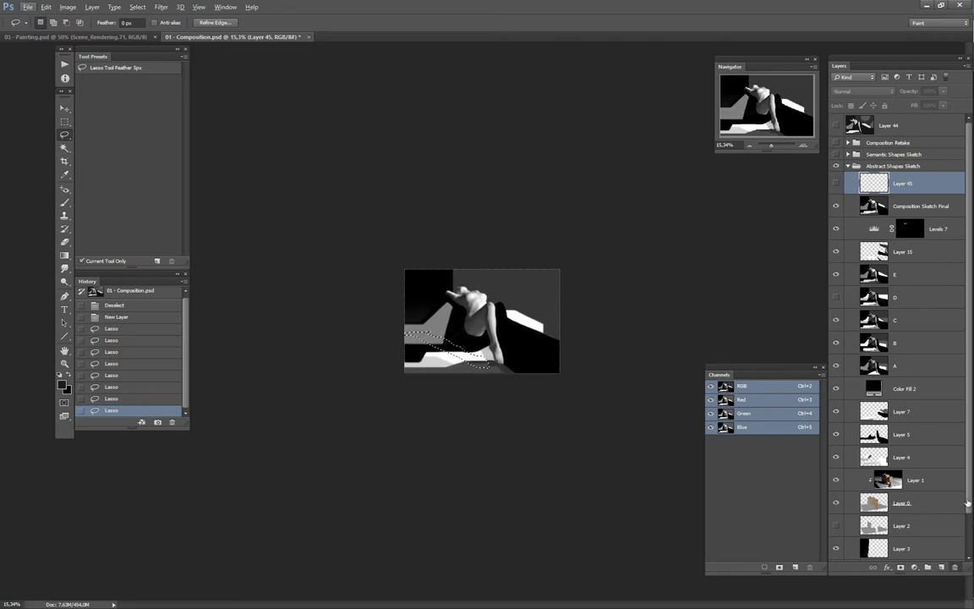
Step: Delete Layer 45, drop the selection, and show the Semantic Shapes Sketch painting
left_click(954, 567)
left_click(850, 155)
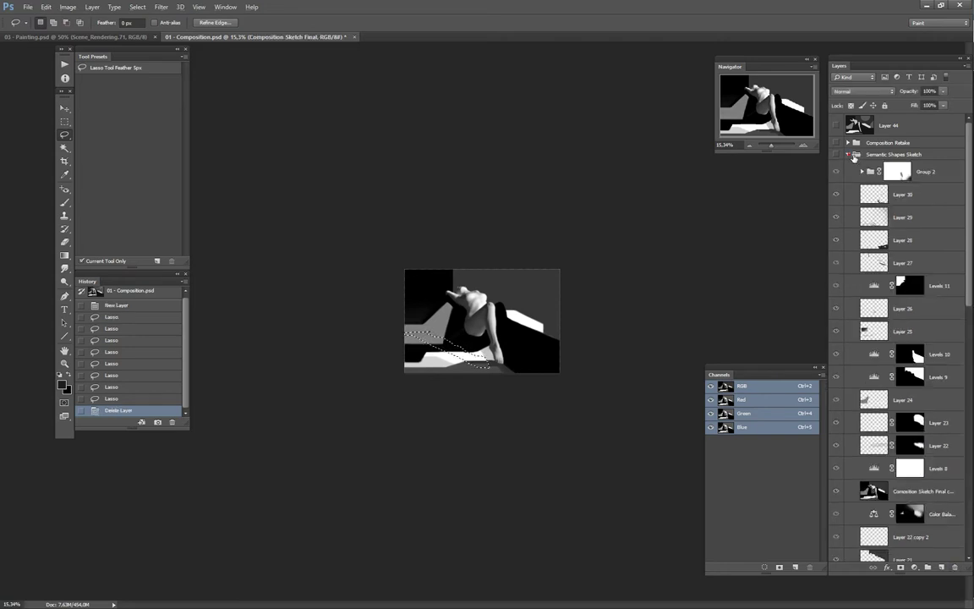
left_click(836, 155)
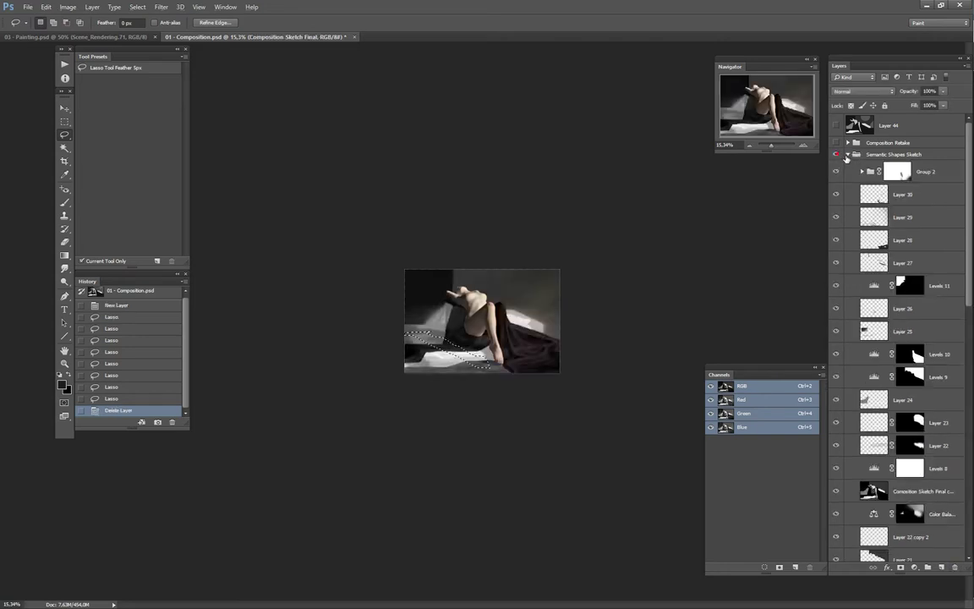
key("ctrl+d")
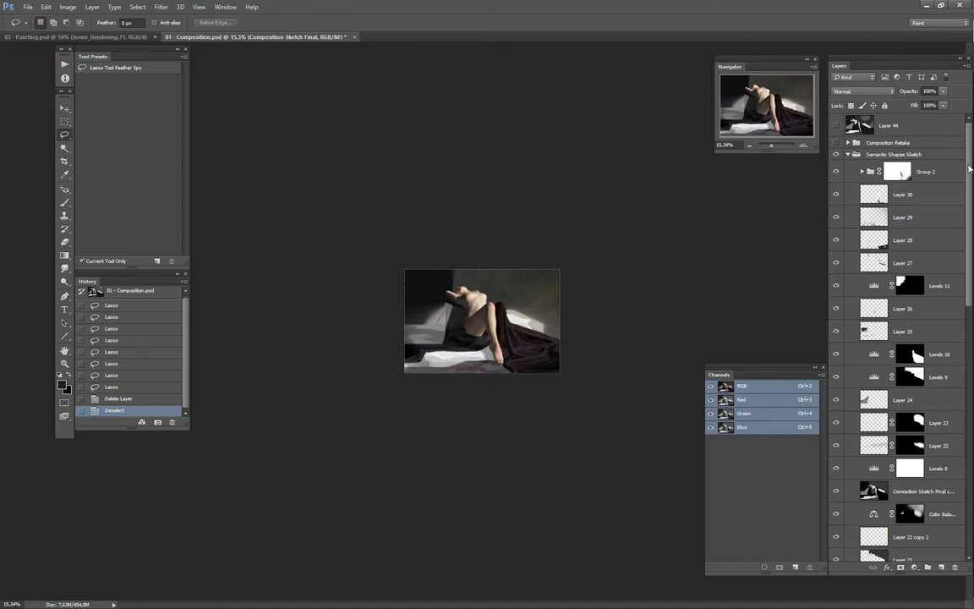
scroll(465, 284, "up", 1)
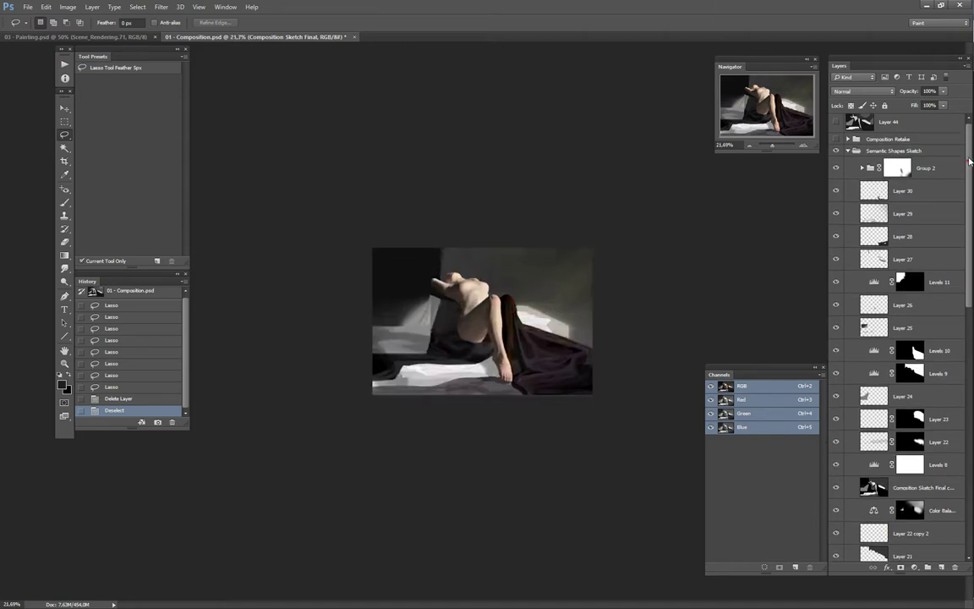
Step: Compare the Abstract Shapes Sketch against the painting, leaving it hidden
left_click(850, 155)
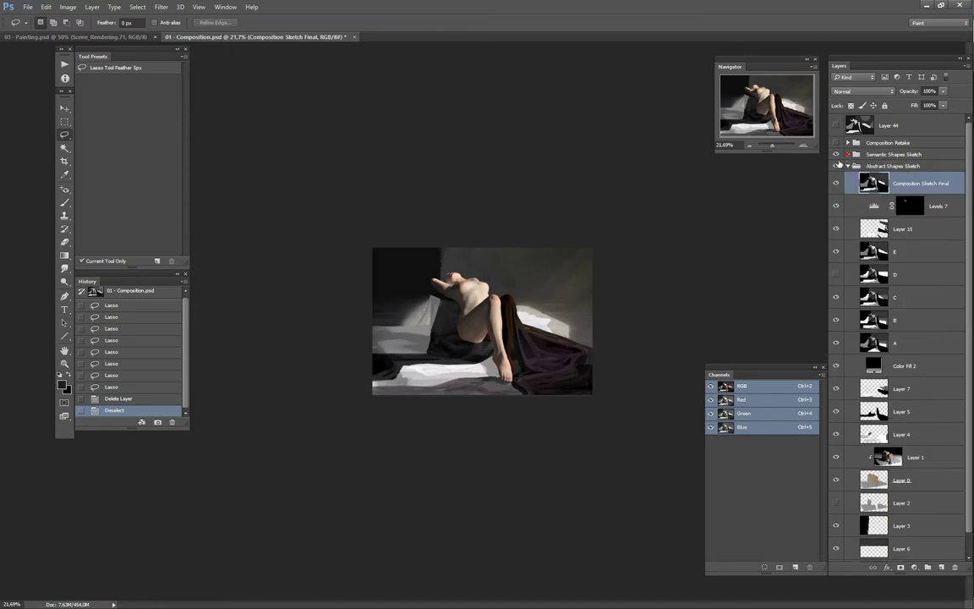
left_click(838, 164)
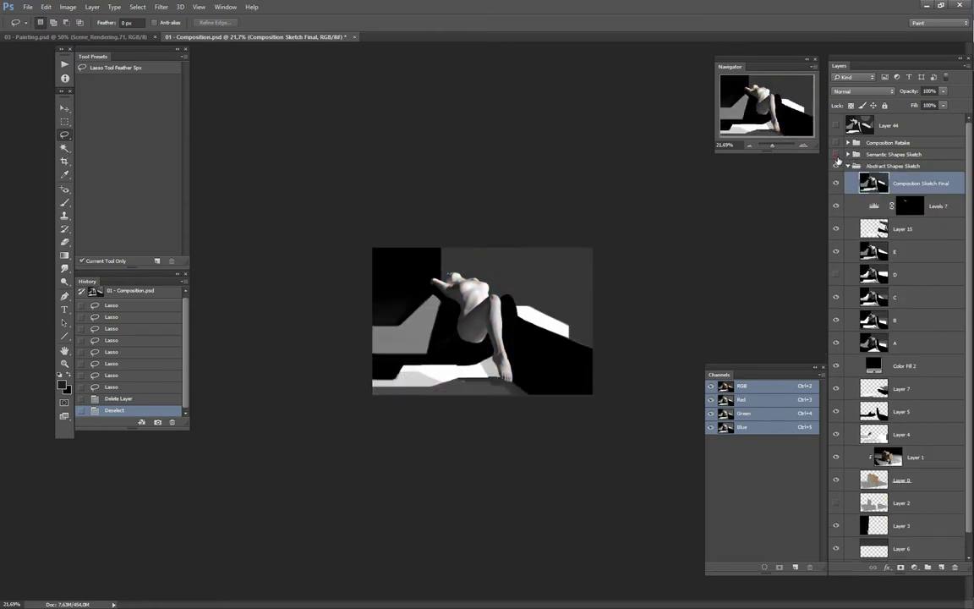
left_click(836, 164)
left_click(837, 164)
left_click(836, 165)
left_click(837, 164)
left_click(837, 164)
left_click(837, 164)
left_click(837, 165)
left_click(838, 164)
left_click(837, 164)
left_click(837, 164)
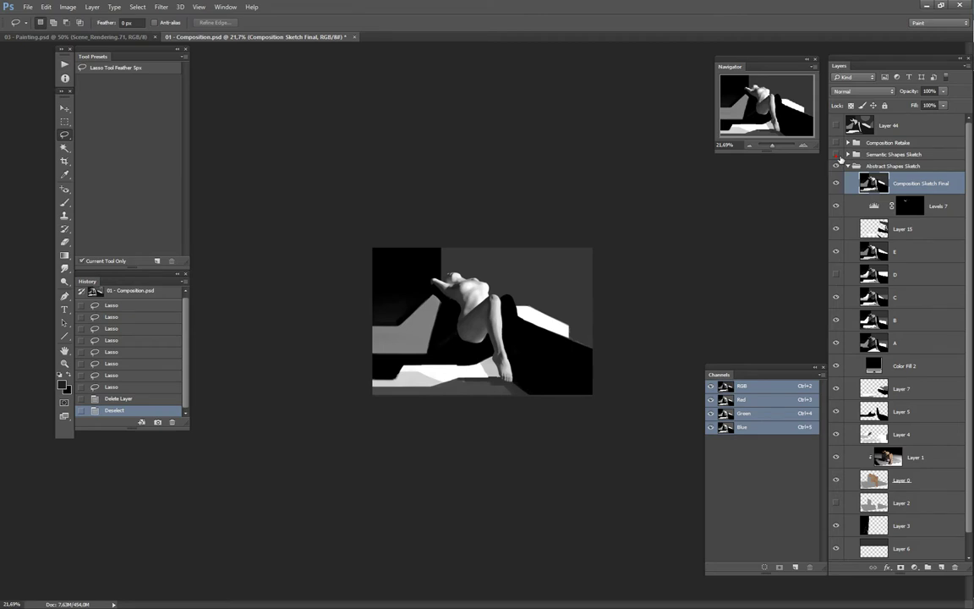
left_click(837, 164)
left_click(838, 164)
left_click(837, 165)
left_click(837, 165)
left_click(838, 164)
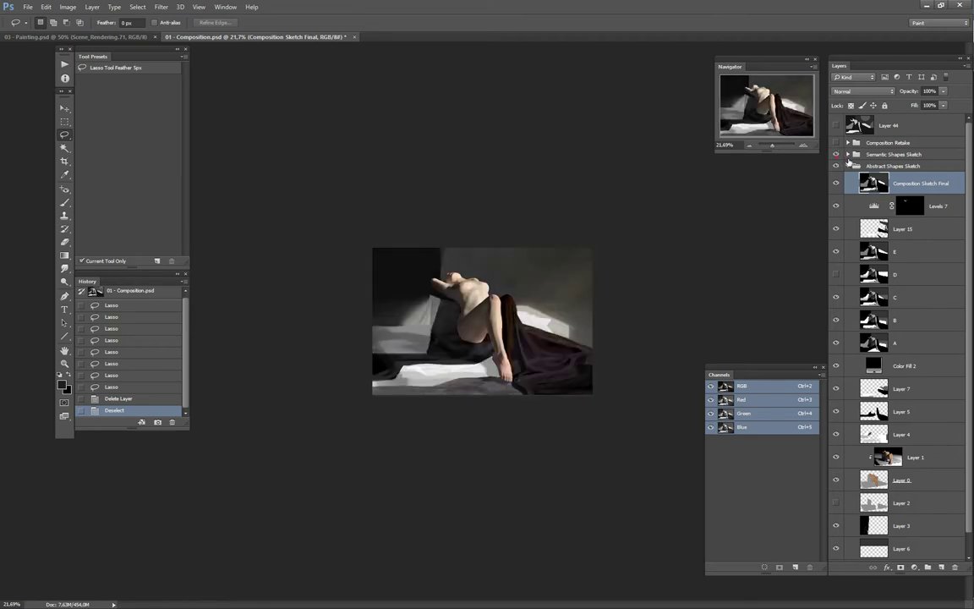
Step: Hide the Semantic Shapes Sketch layers from Layer 24 down through Layer 17
left_click(849, 154)
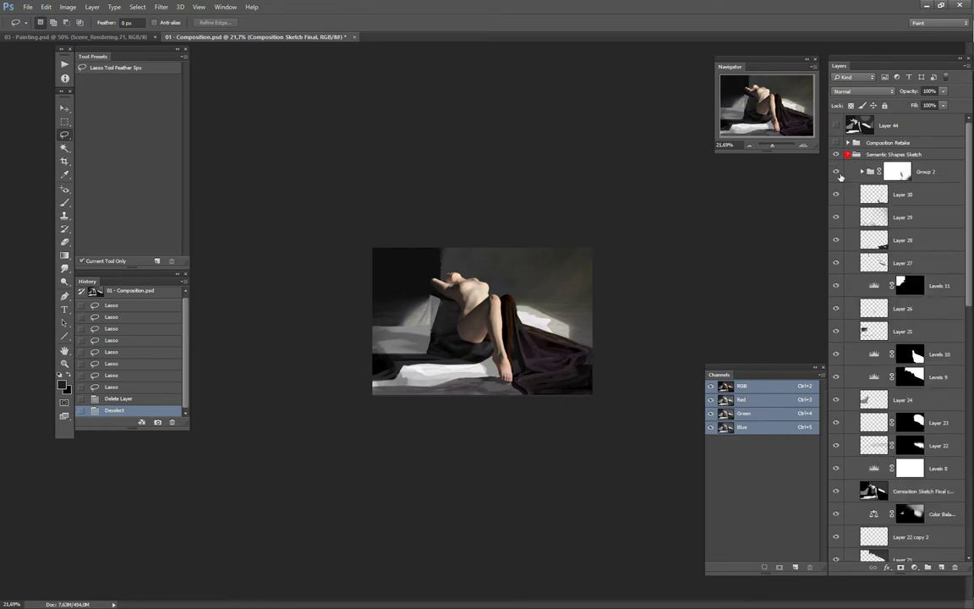
left_click_drag(837, 399, 837, 444)
scroll(969, 275, "down", 10)
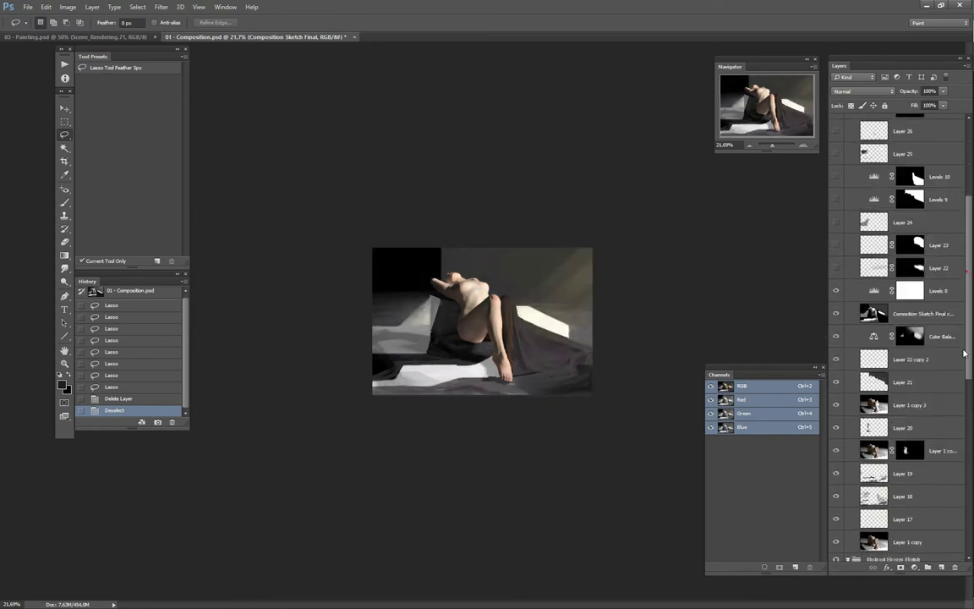
left_click_drag(838, 178, 844, 398)
Step: Show and select the Composition Sketch Final copy layer, comparing it on and off
left_click(836, 413)
left_click(836, 413)
scroll(867, 315, "up", 3)
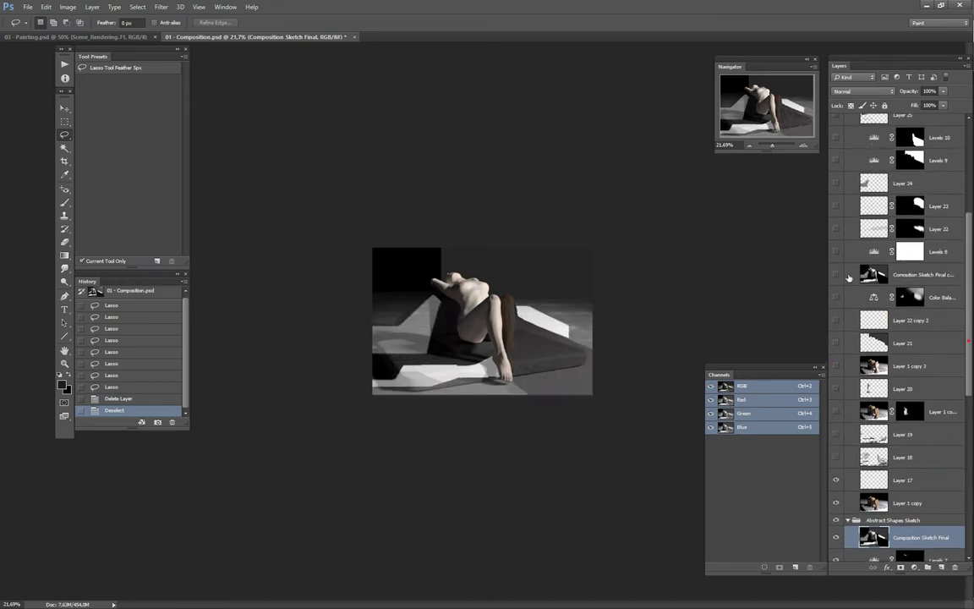
left_click(837, 275)
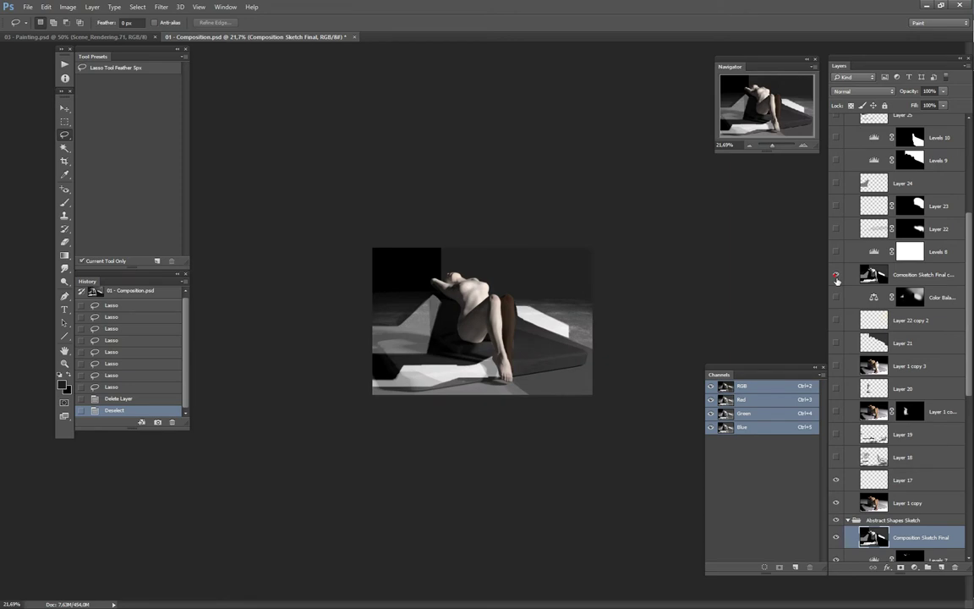
left_click(906, 275)
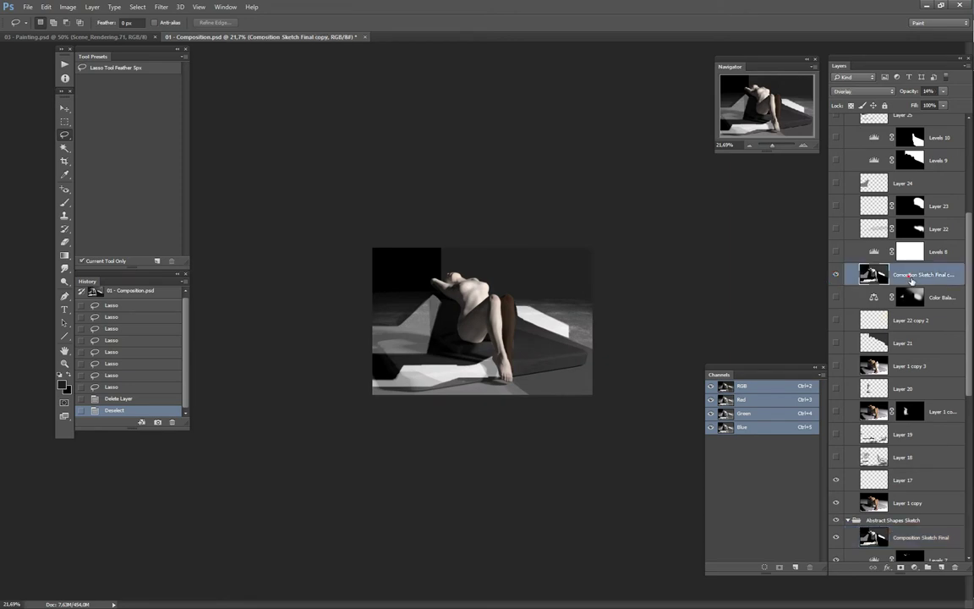
scroll(970, 267, "up", 5)
left_click(964, 269)
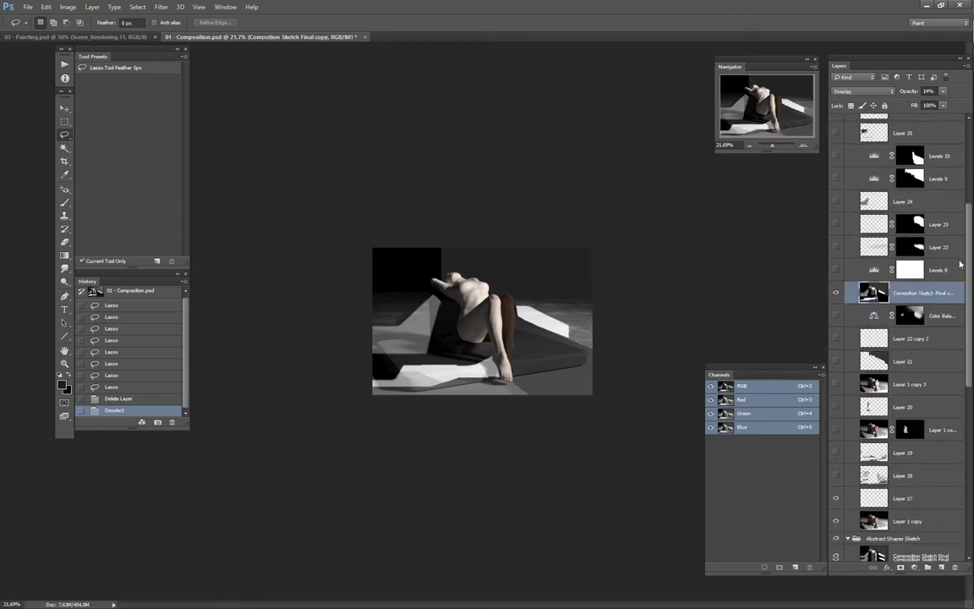
scroll(960, 265, "down", 1)
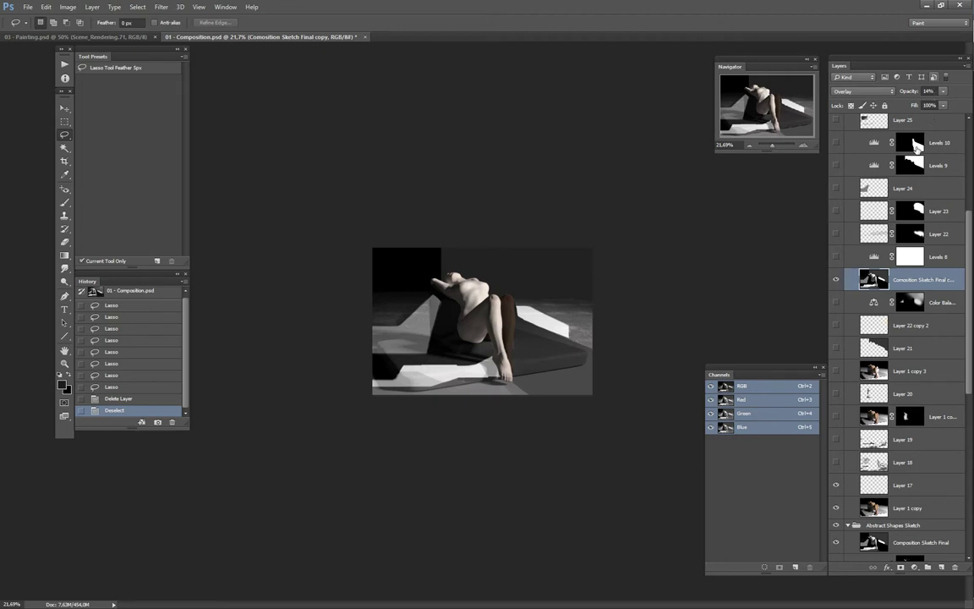
left_click(838, 281)
left_click(838, 281)
Step: Hide Layer 17 and compare the painting with Layer 1 copy off and on
left_click(837, 485)
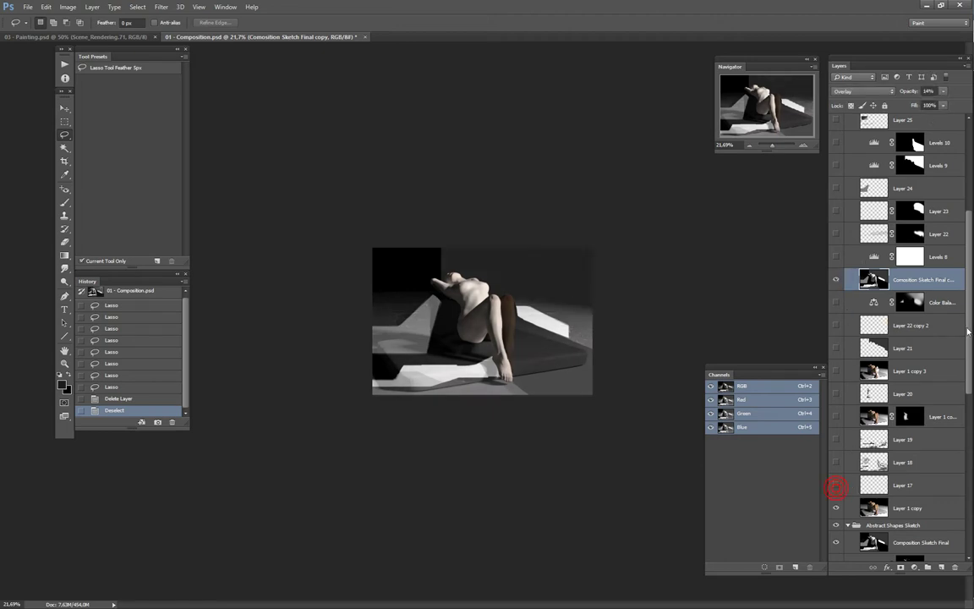
left_click_drag(968, 332, 962, 222)
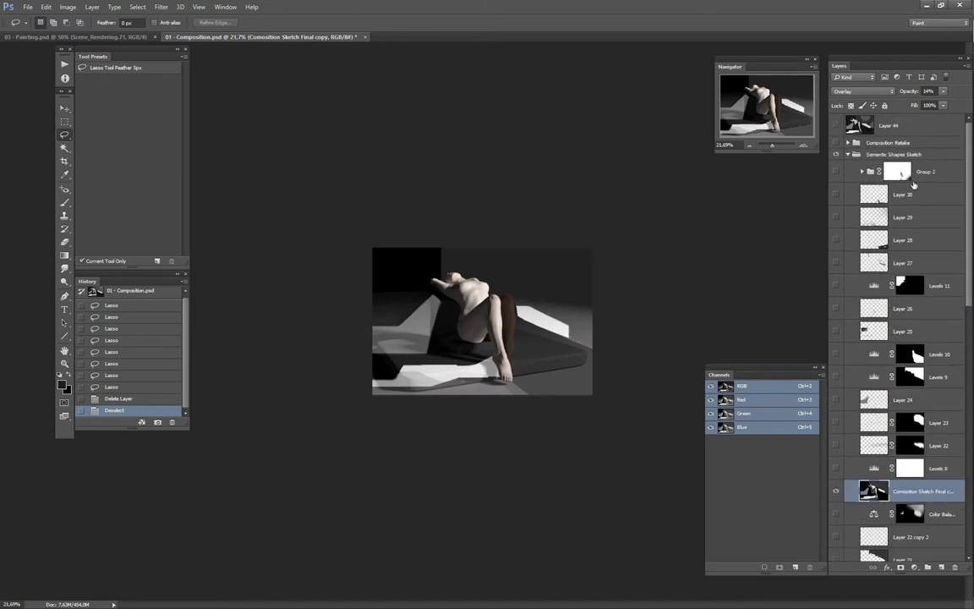
scroll(969, 255, "down", 5)
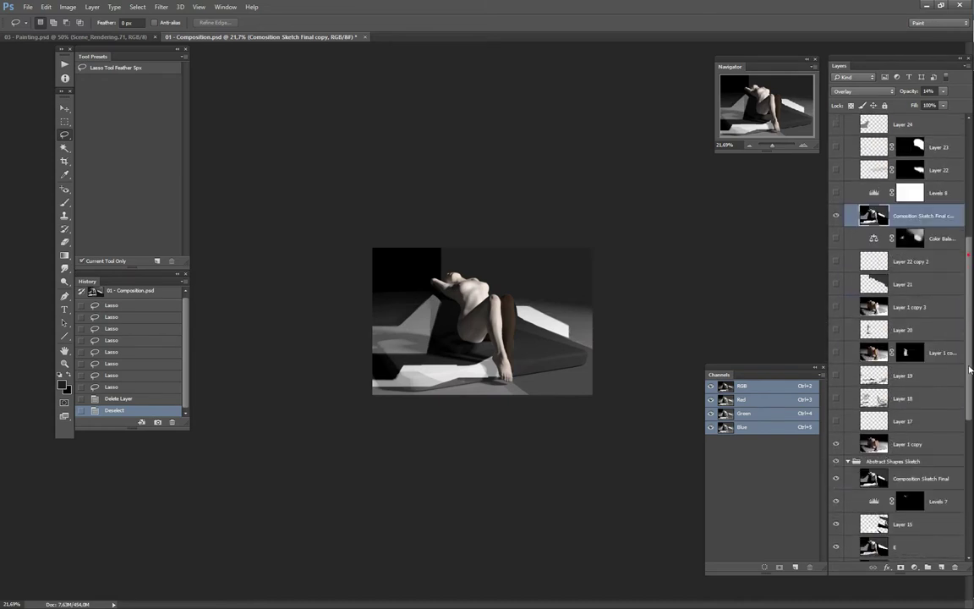
left_click(839, 220)
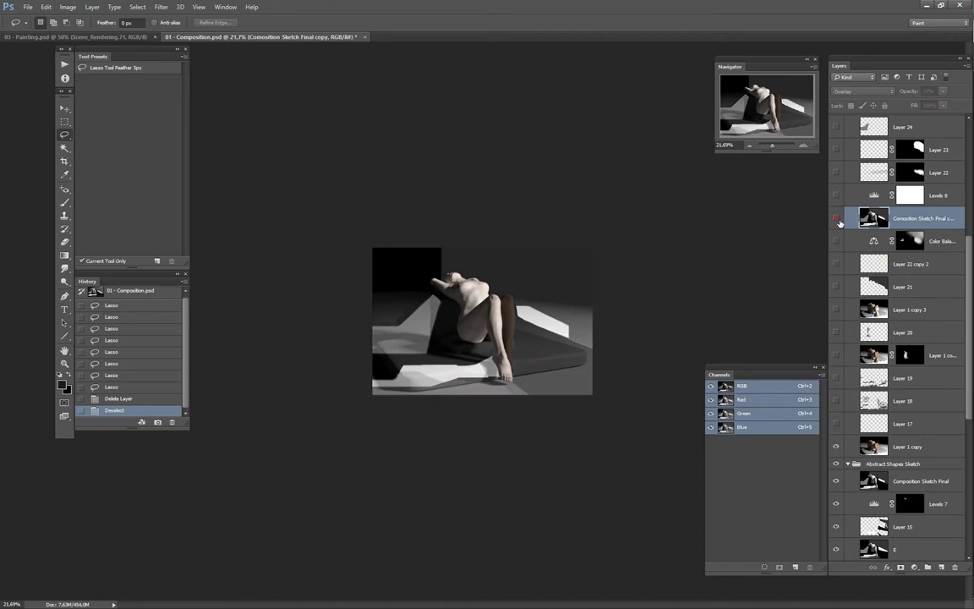
left_click(916, 446)
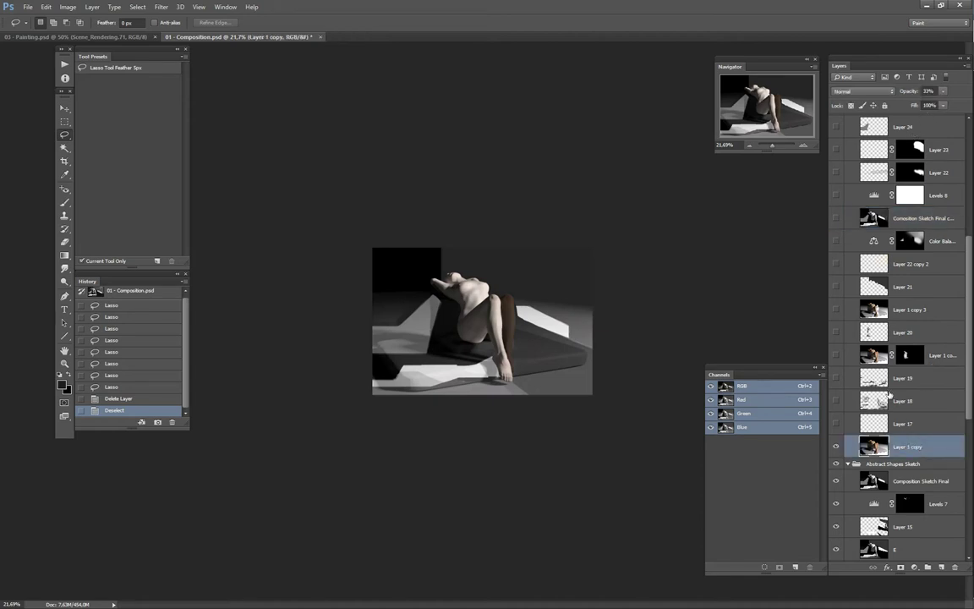
left_click(838, 448)
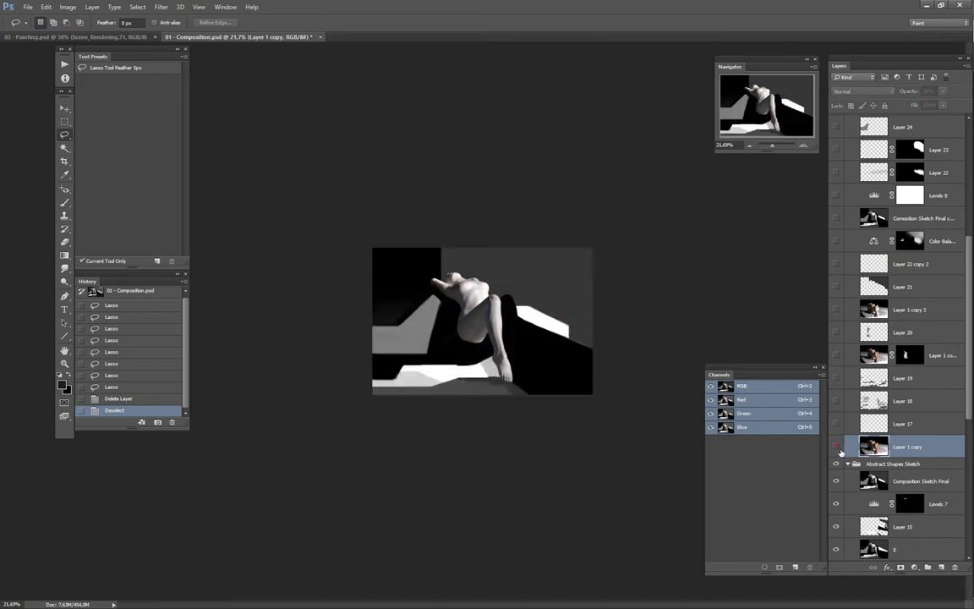
left_click(837, 447)
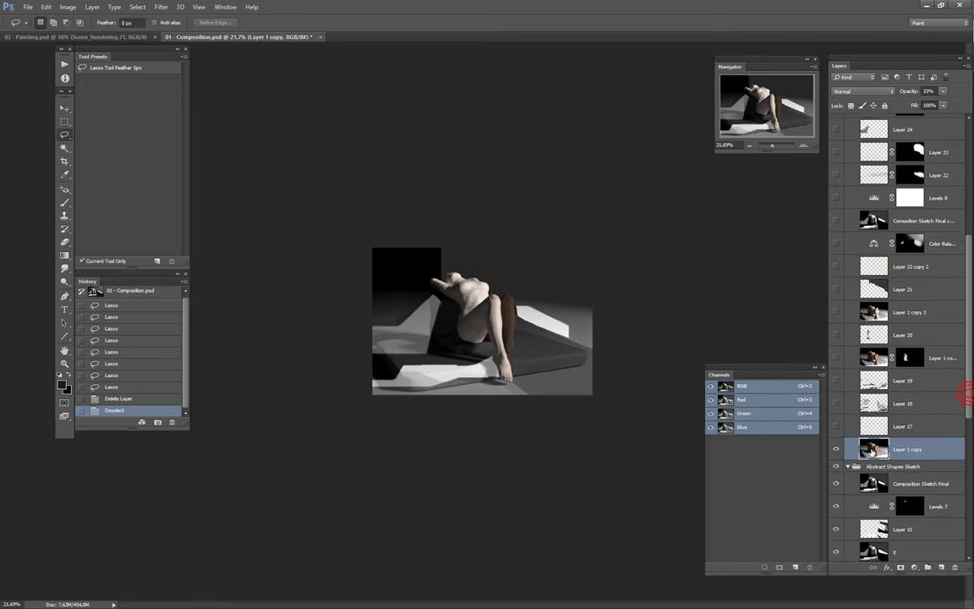
left_click(838, 449)
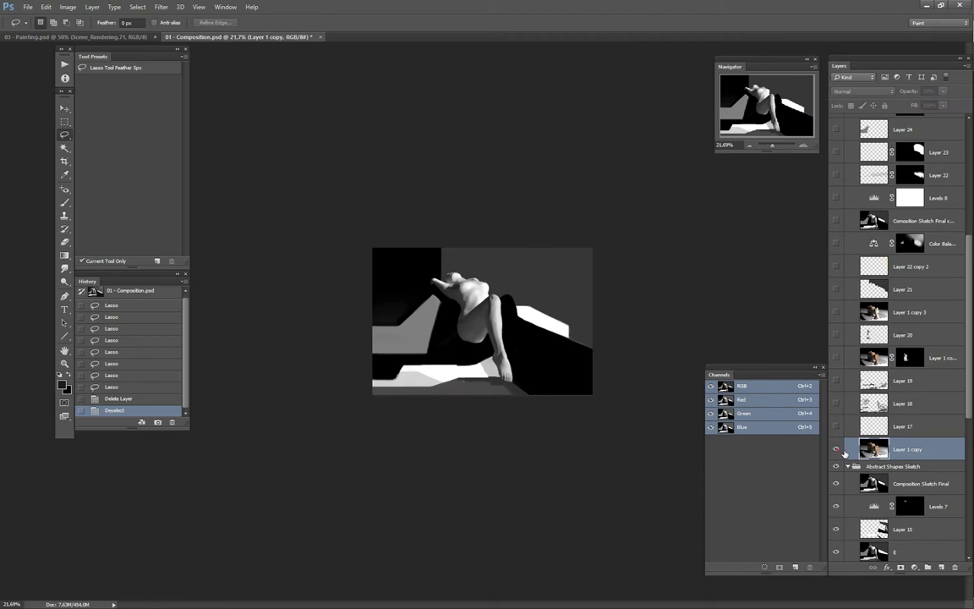
left_click(838, 449)
Step: Turn on the 14% Overlay composition sketch copy and make it the working layer
left_click(837, 220)
left_click(838, 221)
left_click(838, 221)
left_click(906, 225)
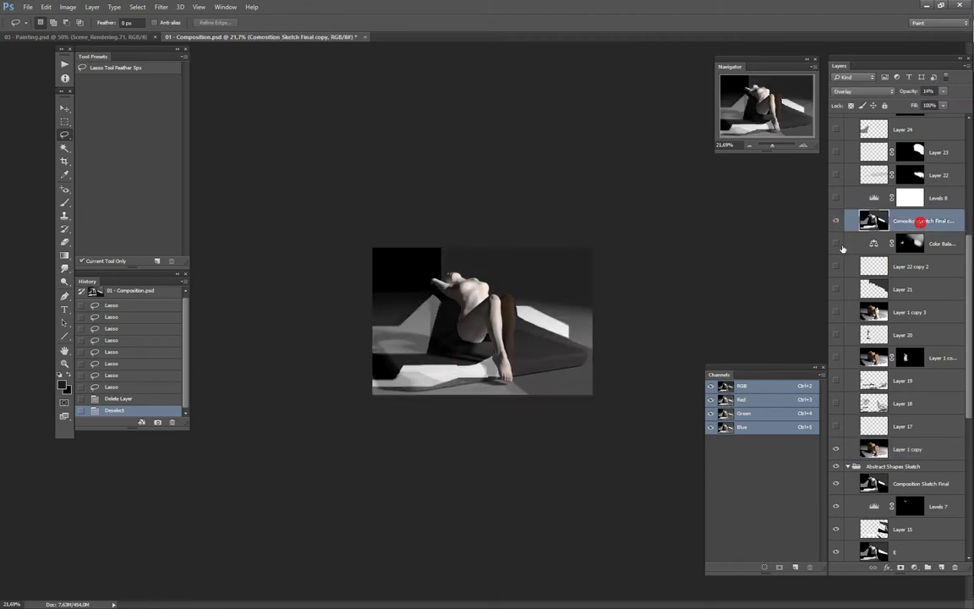
left_click(837, 222)
left_click(837, 221)
Step: Make Layers 17, 18 and 19 visible, selecting Layer 18 with its dark cloth
left_click(836, 427)
left_click(836, 405)
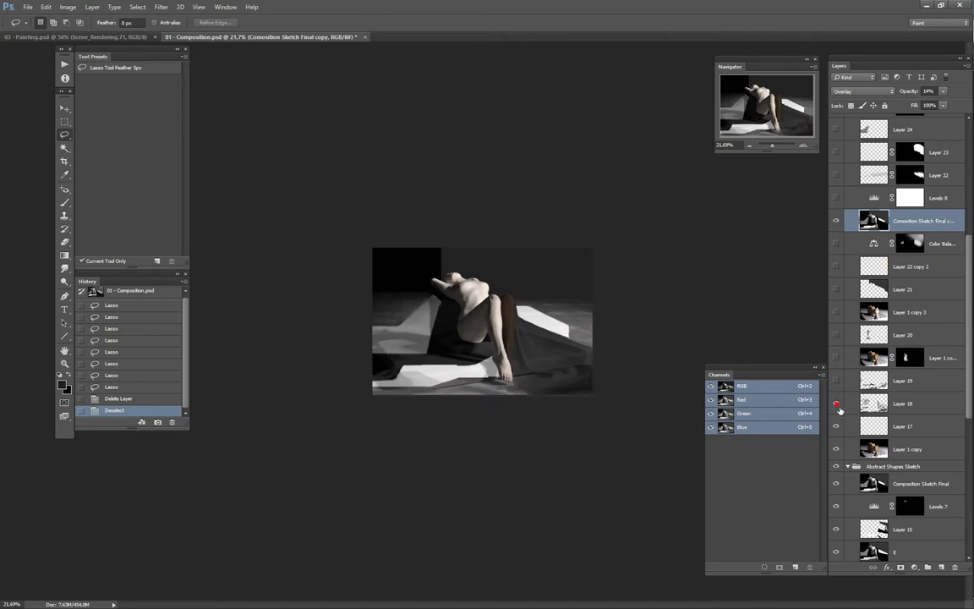
left_click(914, 403)
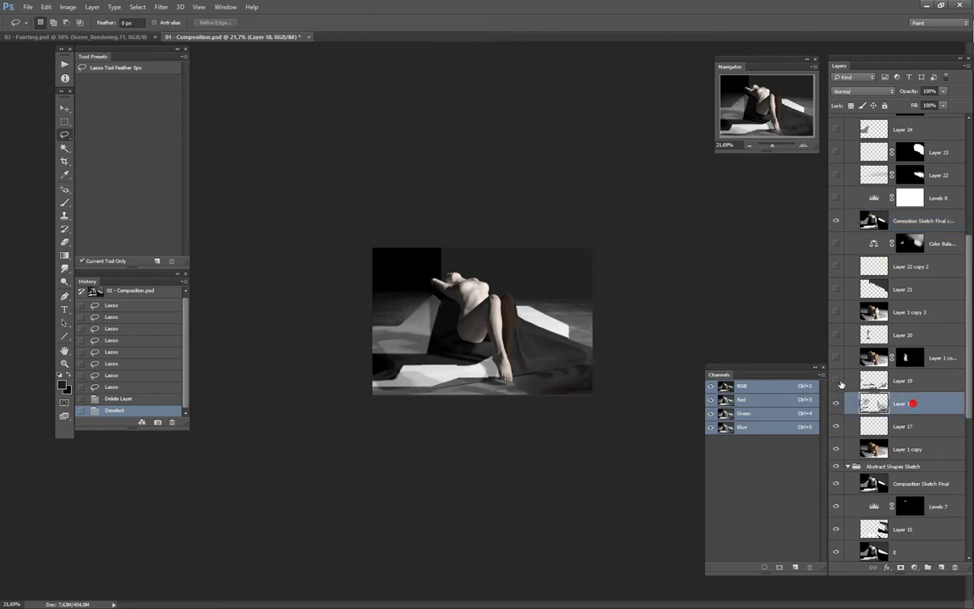
left_click(837, 381)
left_click(837, 381)
left_click(837, 382)
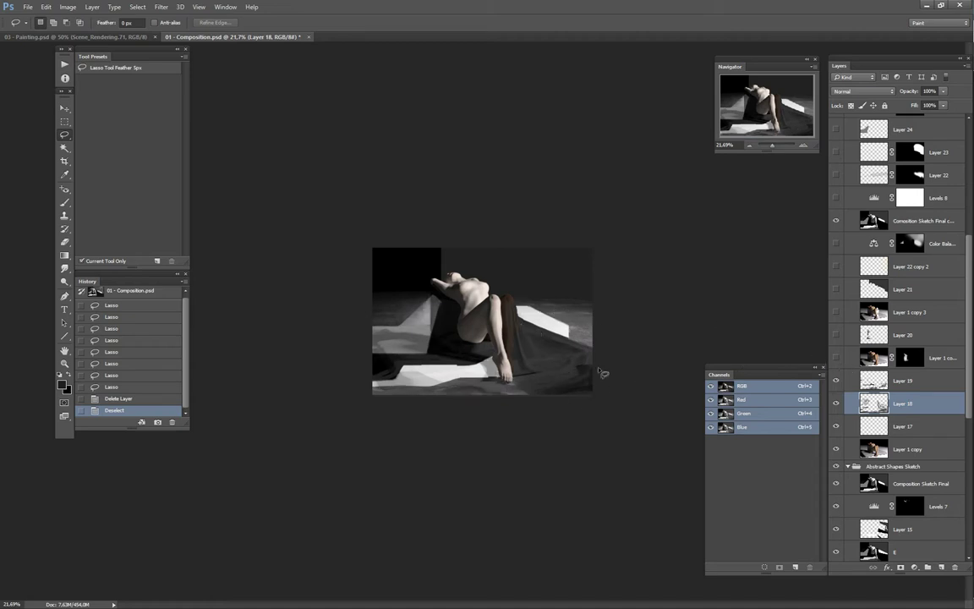
left_click(838, 360)
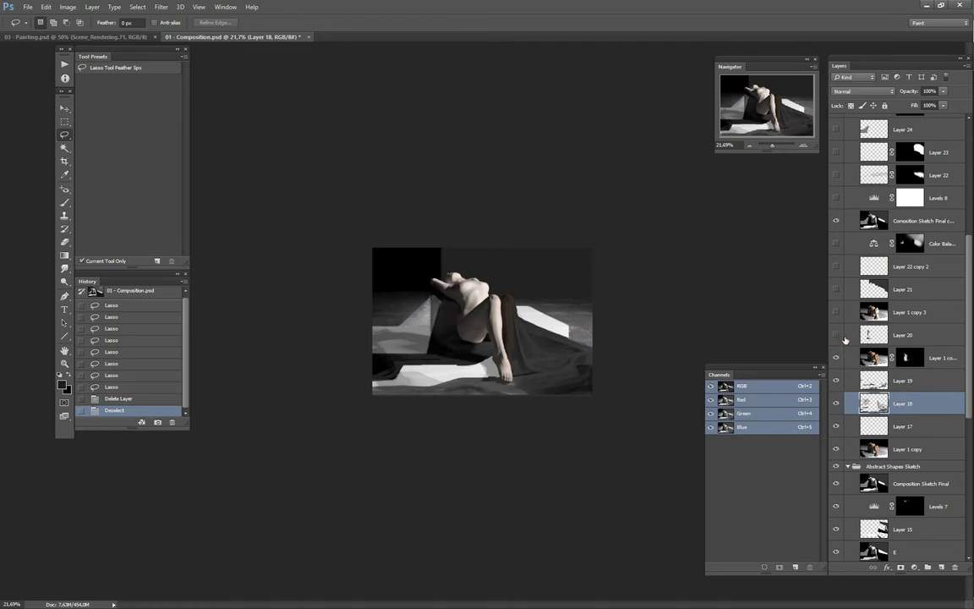
Step: Turn on Layer 20, Layer 1 copy 3 and Layer 21
left_click(836, 336)
left_click(837, 338)
left_click(838, 336)
left_click(837, 315)
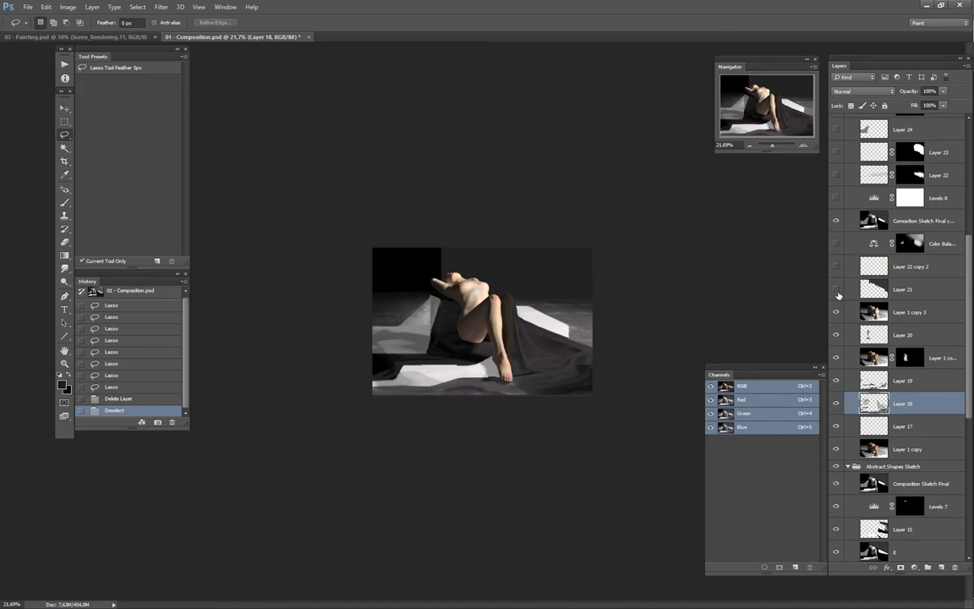
left_click(836, 291)
scroll(871, 251, "up", 2)
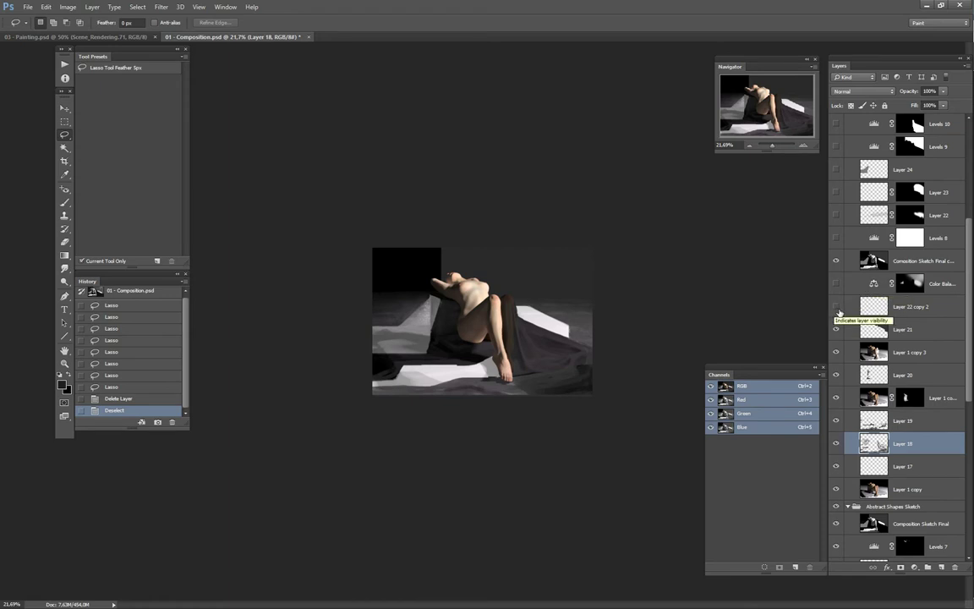
scroll(838, 296, "down", 1)
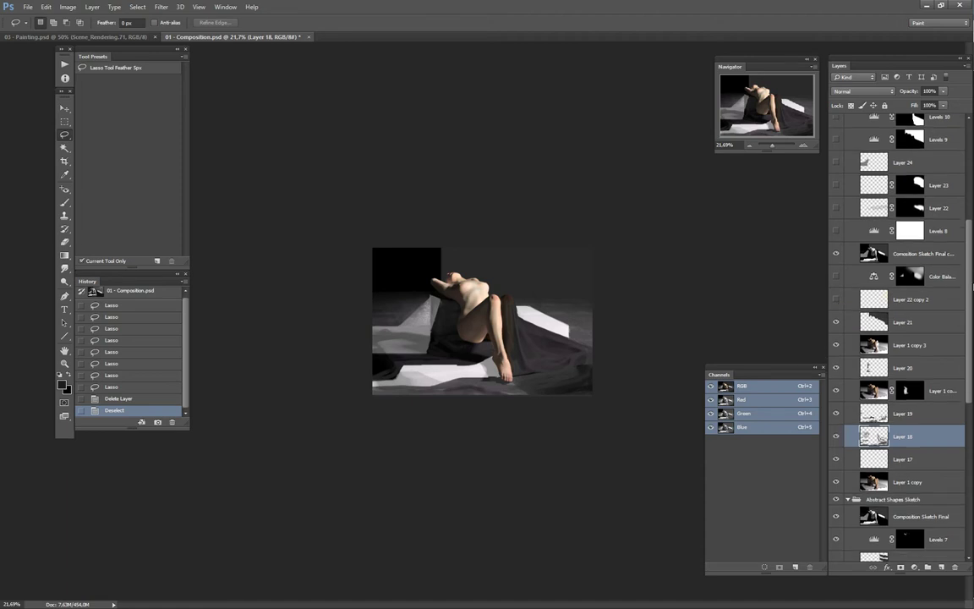
Step: Turn on Layer 22 copy 2 and the Color Balance 1 adjustment, comparing each
left_click(840, 295)
left_click(840, 297)
left_click(836, 292)
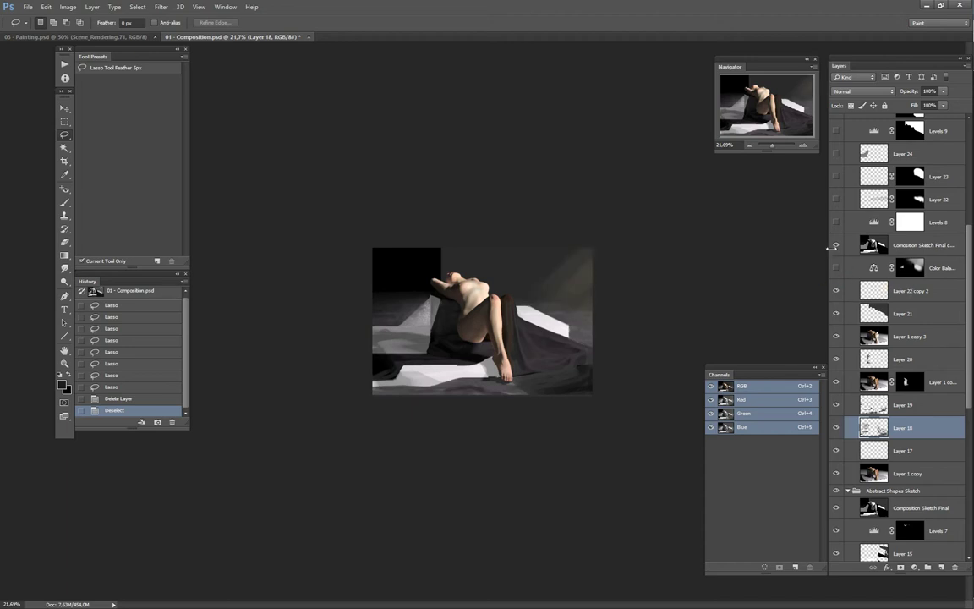
left_click(842, 275)
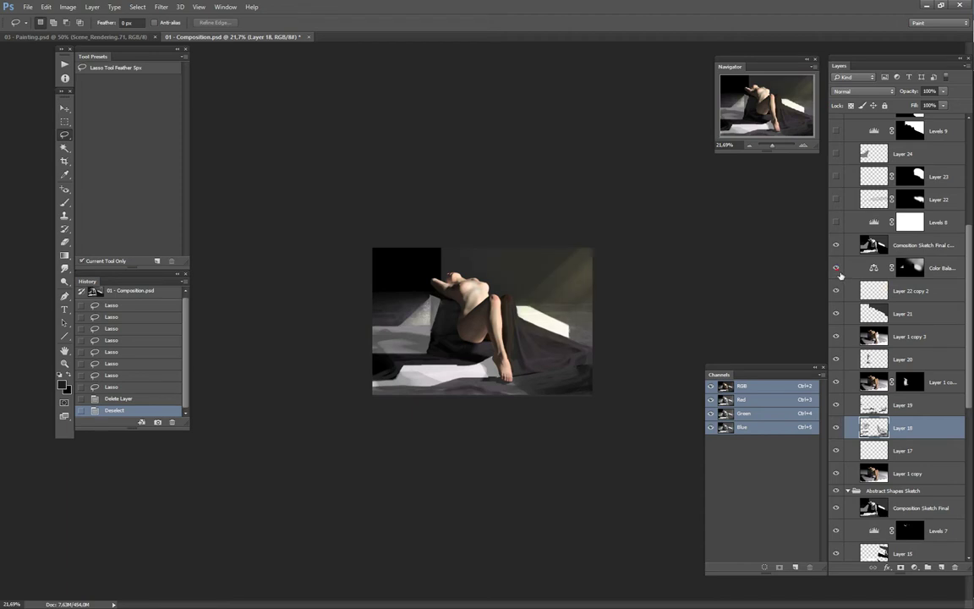
left_click(838, 269)
left_click(837, 269)
left_click(949, 269)
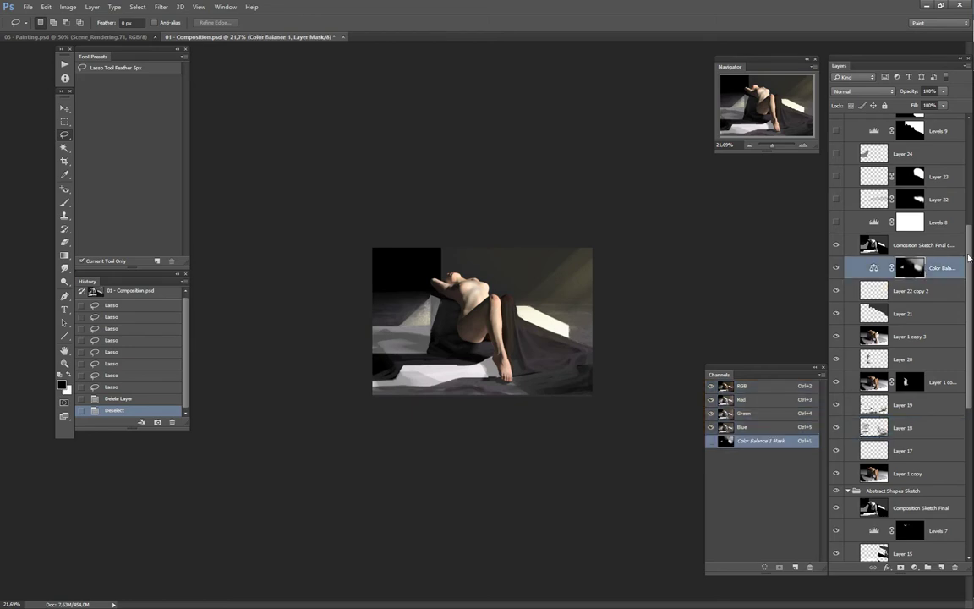
scroll(970, 259, "up", 2)
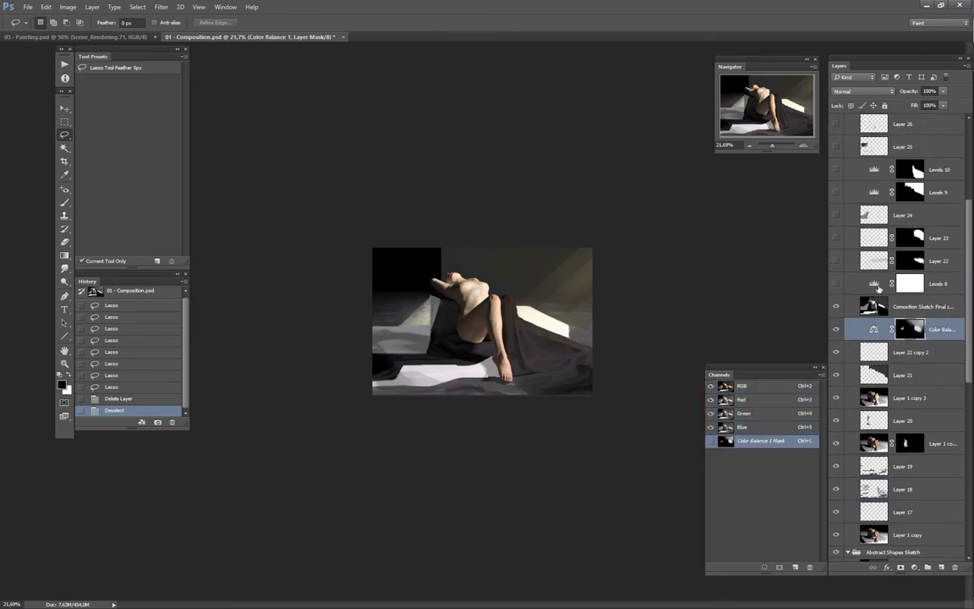
left_click(842, 331)
left_click(841, 332)
Step: Make Layers 22, 23 and 24 visible
left_click(837, 261)
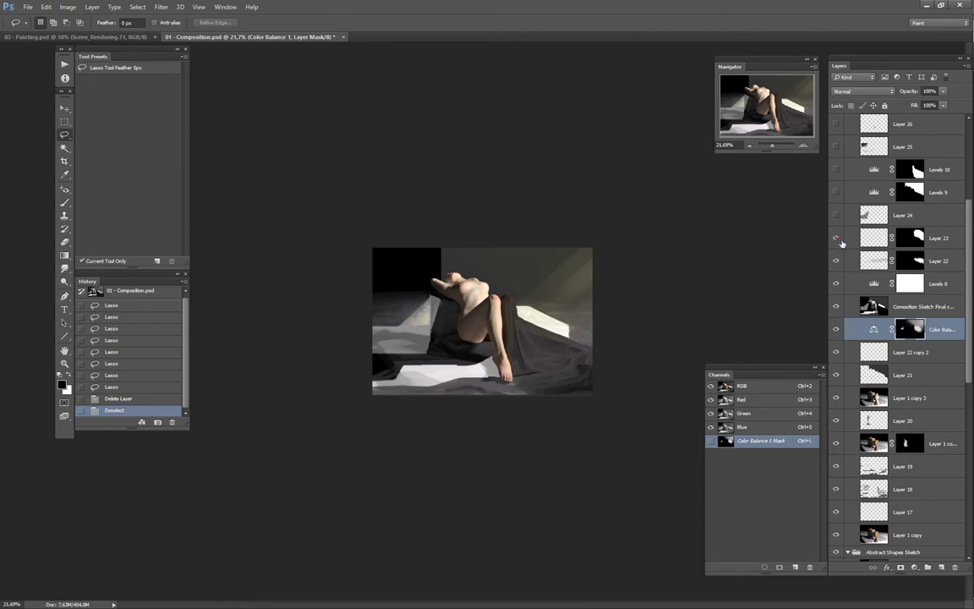
left_click(837, 237)
left_click(873, 261)
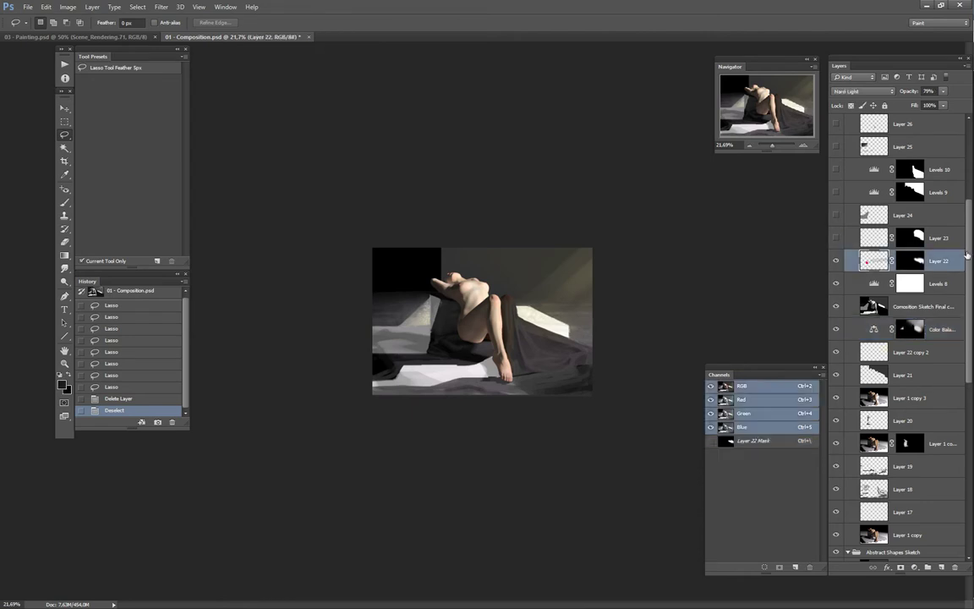
scroll(930, 254, "up", 2)
left_click(837, 281)
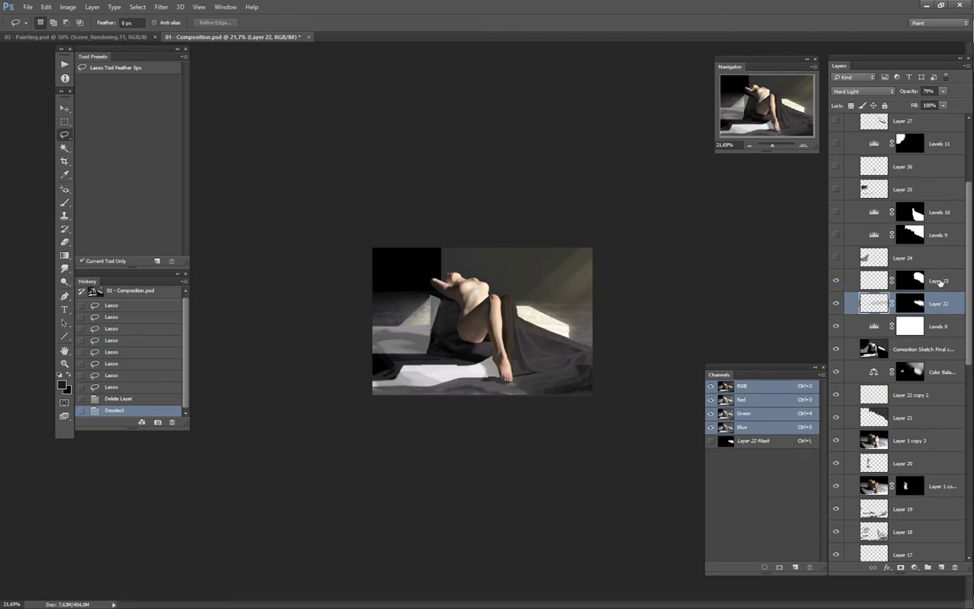
left_click(910, 258)
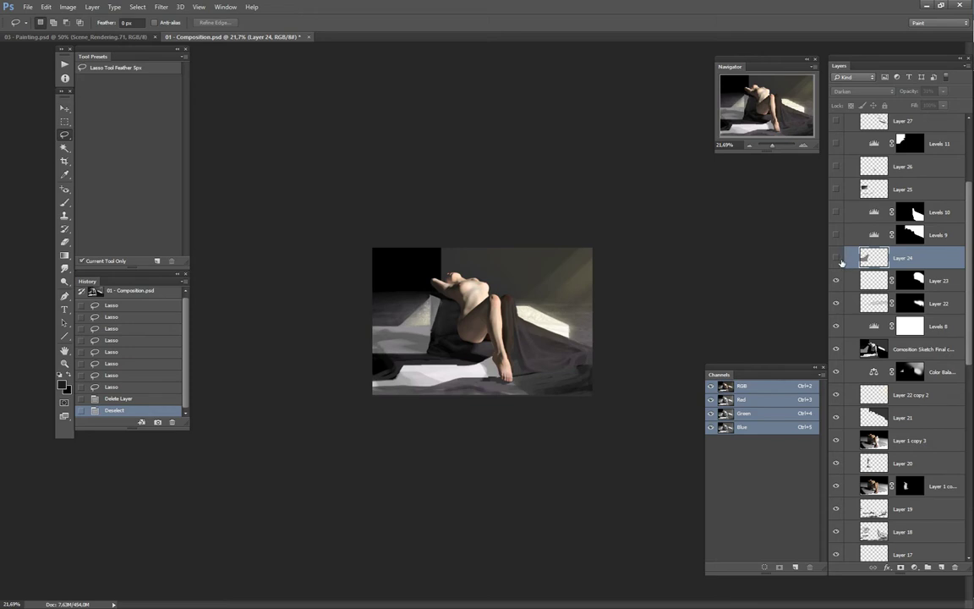
scroll(852, 304, "up", 3)
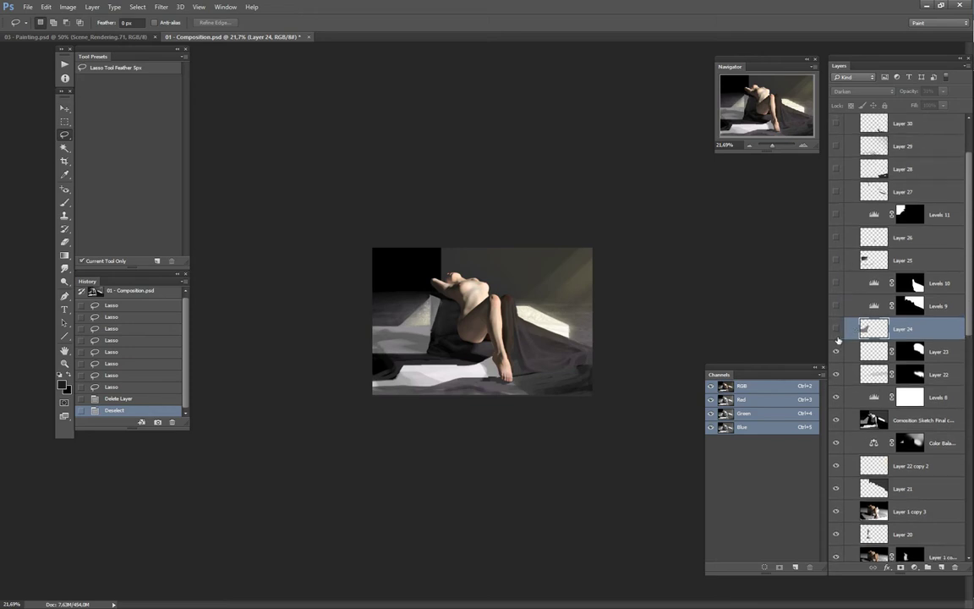
left_click(838, 331)
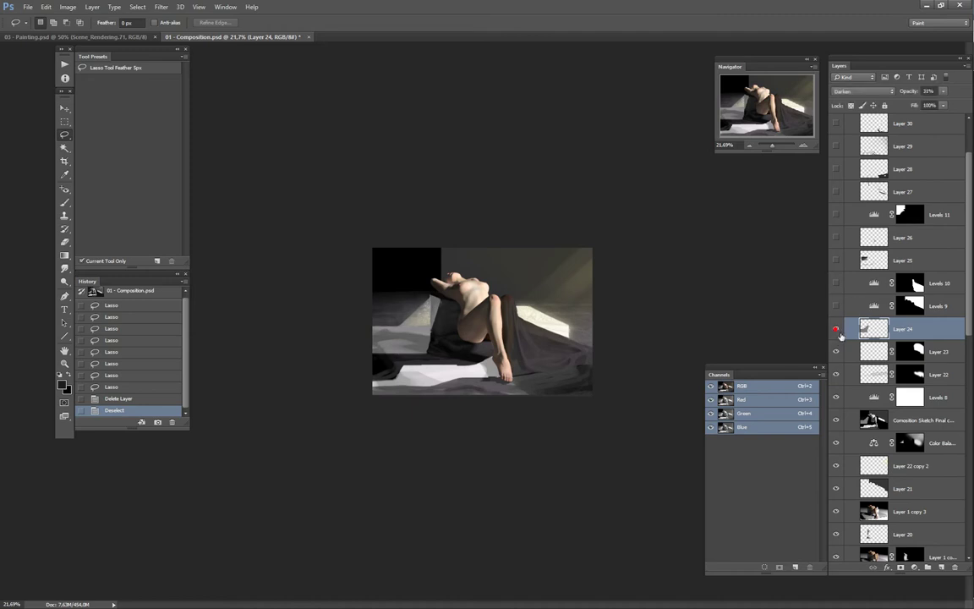
Step: Enable the Levels 9 and Levels 10 adjustments, comparing Levels 10 on and off
left_click(836, 307)
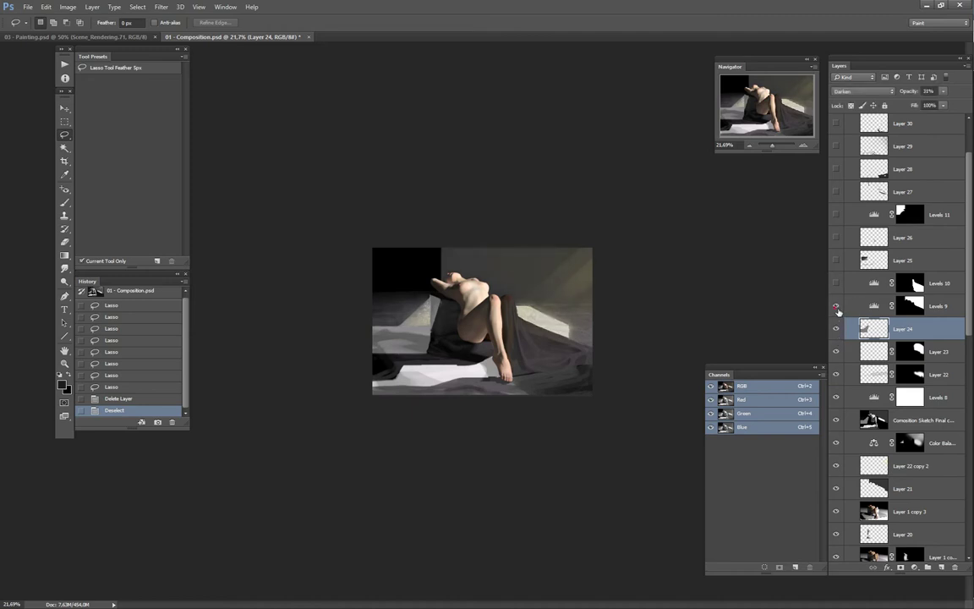
left_click(837, 284)
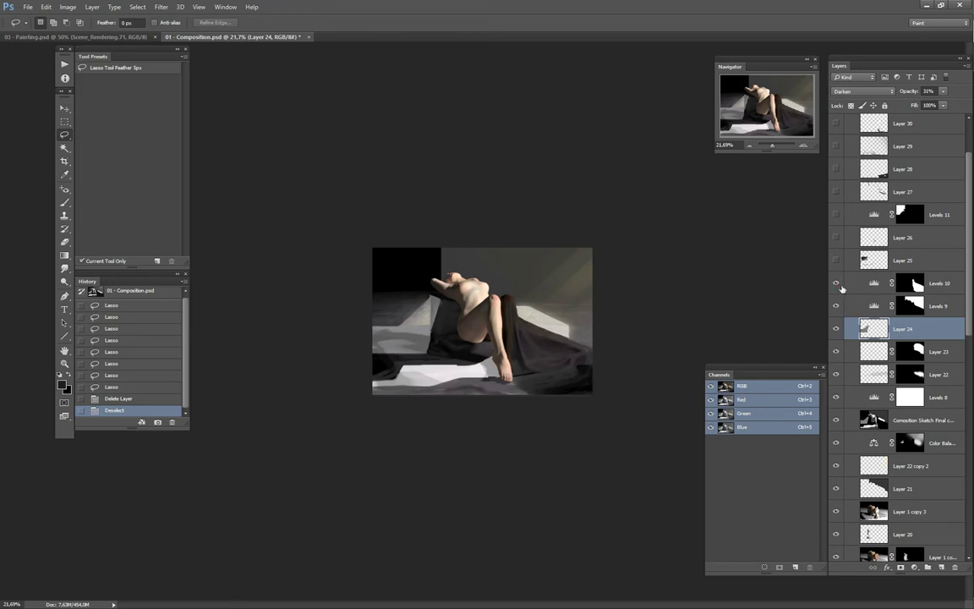
left_click(837, 285)
left_click(837, 285)
left_click(846, 284)
left_click(837, 284)
left_click(838, 284)
Step: Reveal Layer 25's cloth strand behind the leg, comparing it on and off
left_click(837, 262)
left_click(838, 262)
left_click(838, 261)
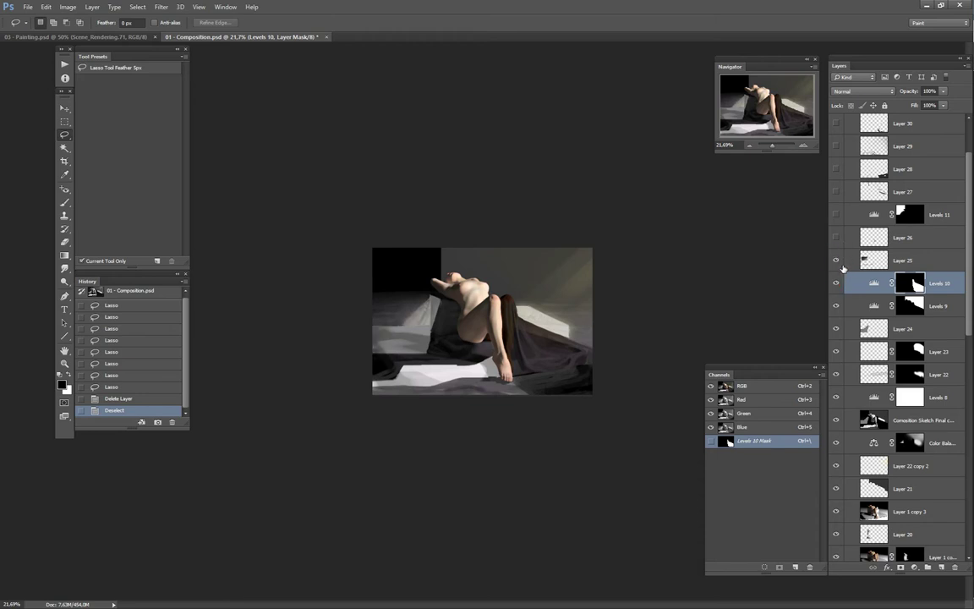
left_click(838, 262)
left_click(838, 262)
left_click(839, 262)
left_click(838, 262)
Step: Turn on Layer 26 near the head and Levels 11 to lighten the upper left
left_click(836, 239)
left_click(837, 239)
left_click(837, 239)
left_click(836, 216)
left_click(837, 217)
left_click(837, 216)
scroll(968, 284, "up", 3)
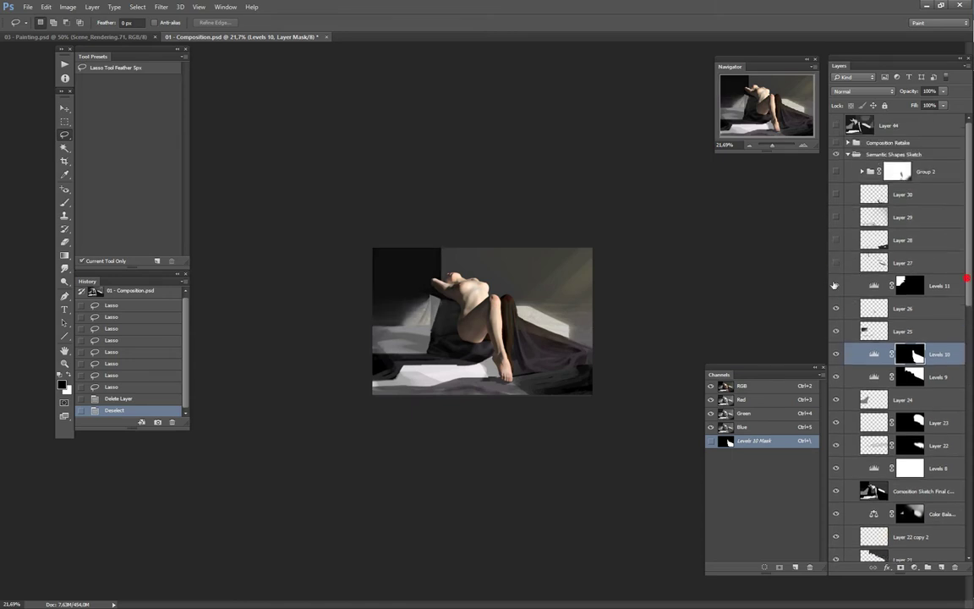
Step: Hide the Semantic Shapes Sketch group to show the grey abstract sketch, then pick the Brush tool
left_click(838, 287)
left_click(838, 287)
left_click(837, 155)
left_click(837, 155)
left_click(839, 155)
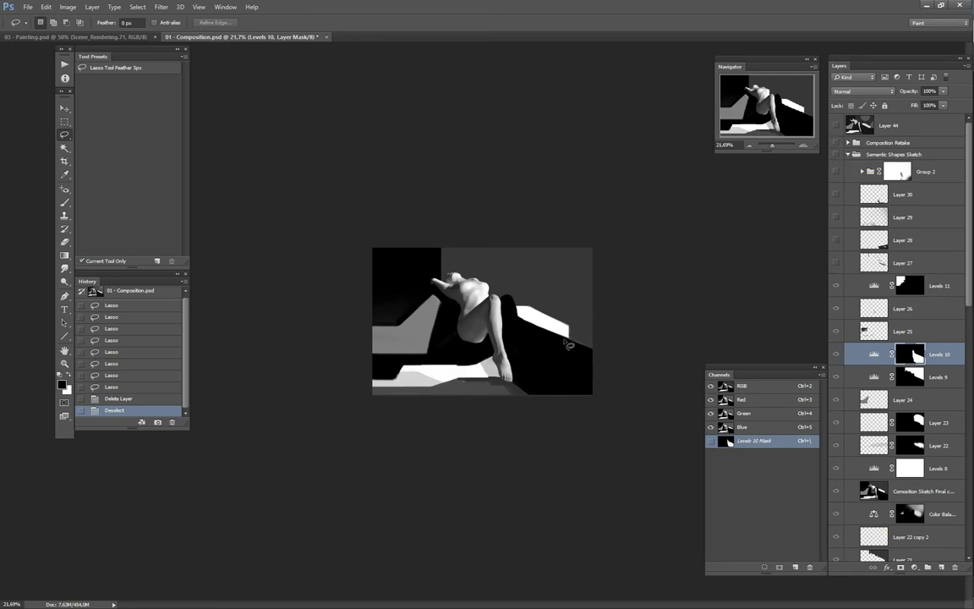
key("b")
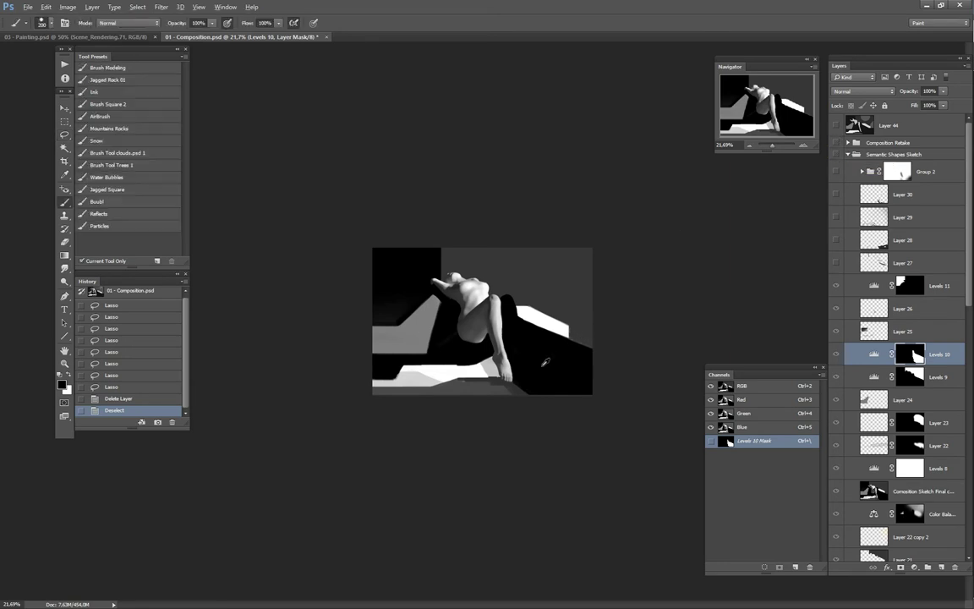
left_click(225, 6)
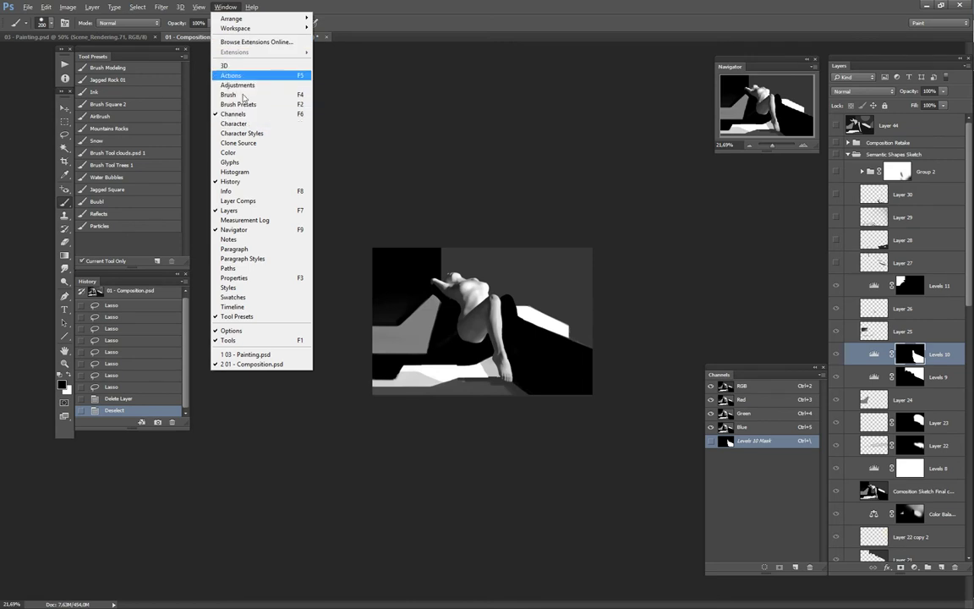
left_click(234, 154)
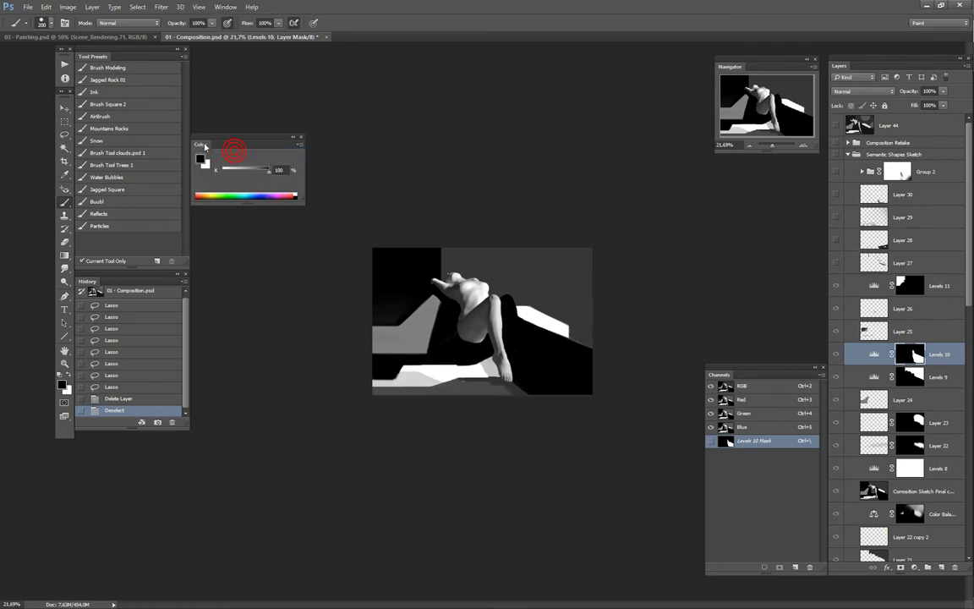
left_click_drag(205, 138, 206, 56)
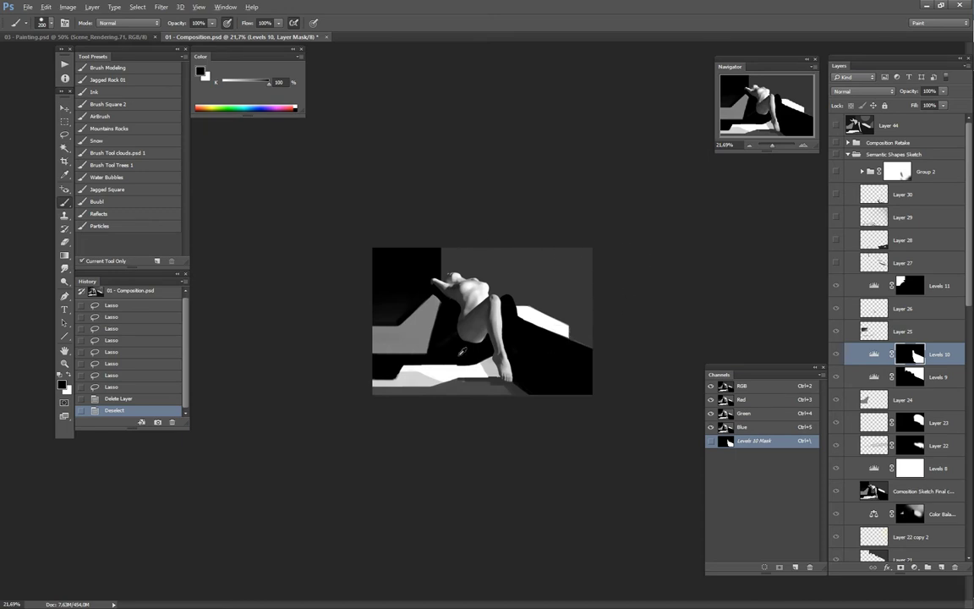
left_click(452, 349)
left_click(452, 348)
left_click(874, 355)
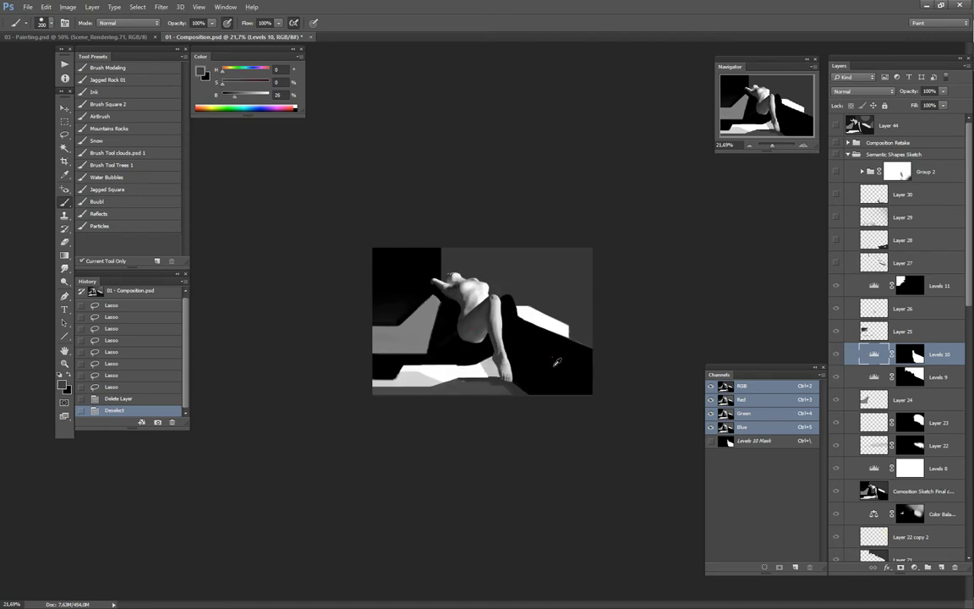
left_click(559, 360, "alt")
left_click_drag(559, 359, 564, 359)
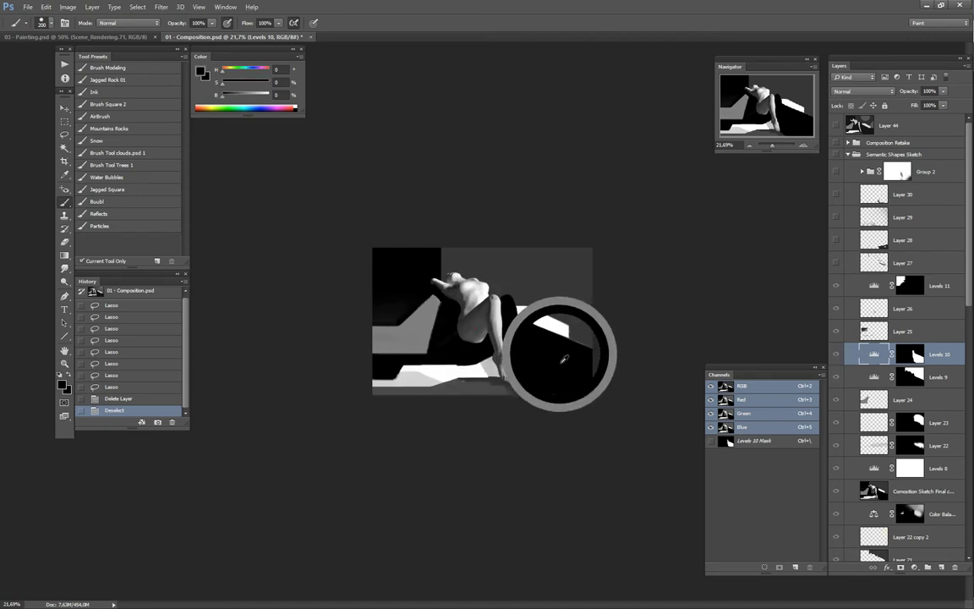
left_click(545, 320, "alt")
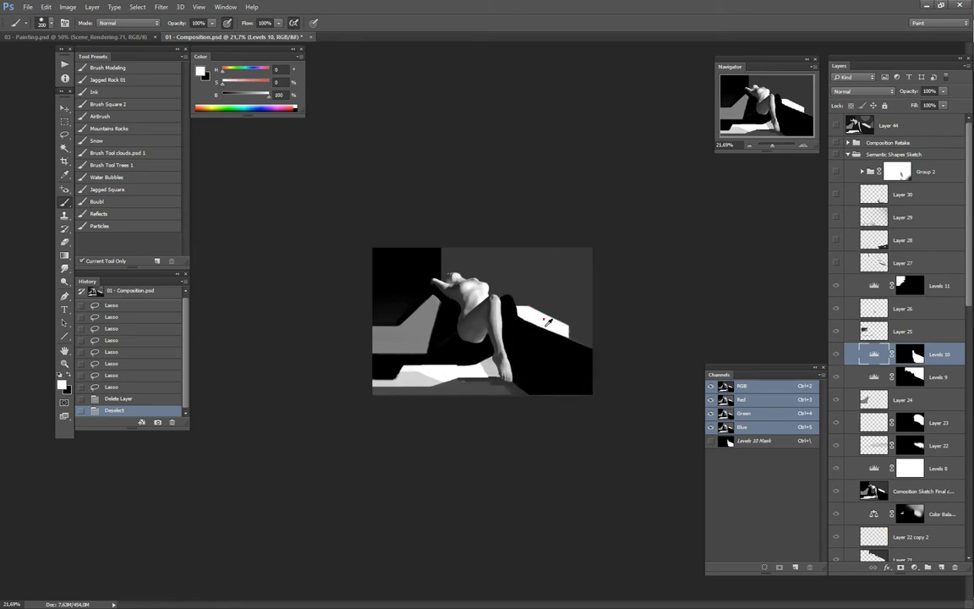
left_click(545, 320, "alt")
left_click(556, 298, "alt")
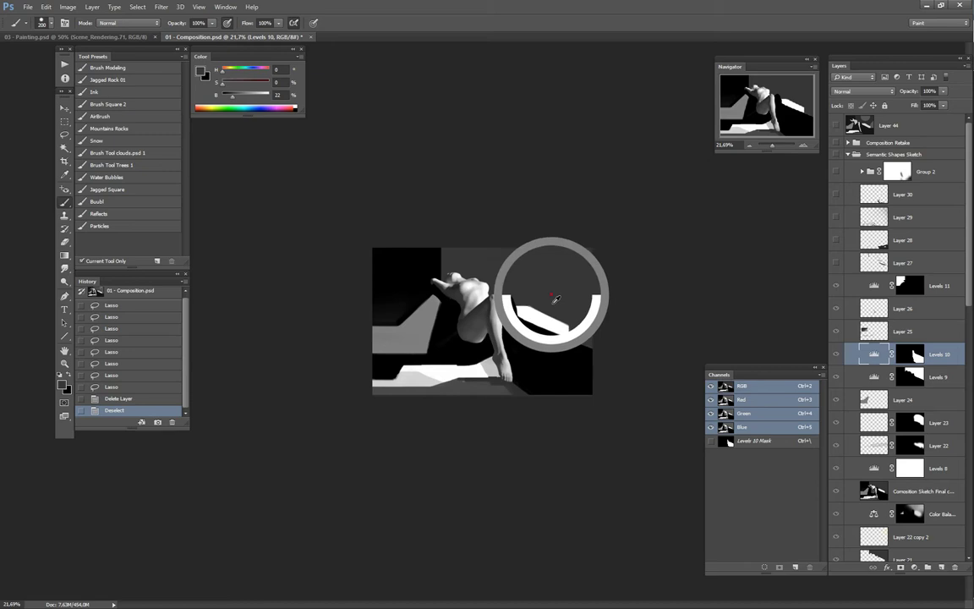
left_click(422, 340, "alt")
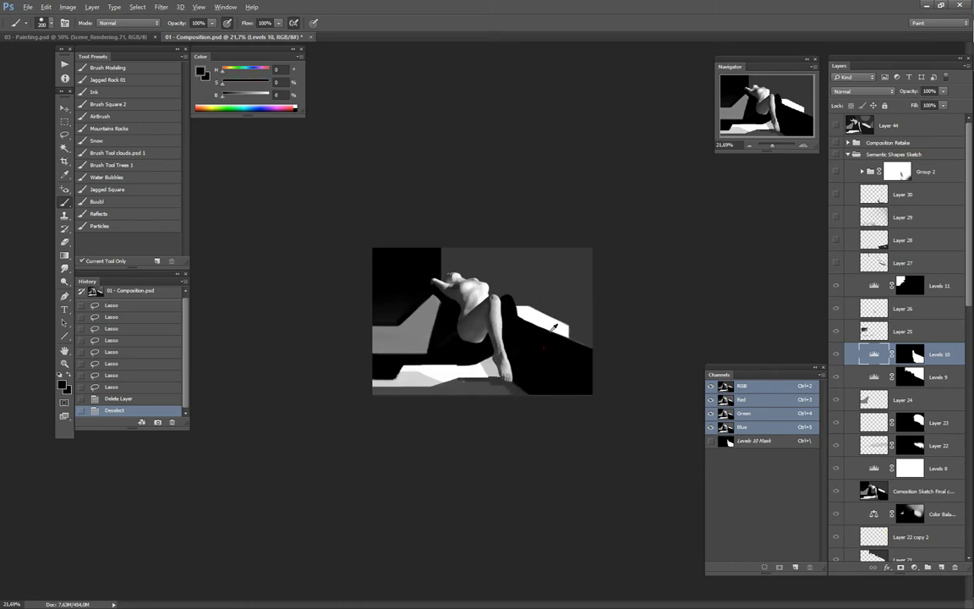
left_click(549, 285, "alt")
left_click(430, 320, "alt")
key("alt")
key("alt")
key("alt")
left_click(568, 278, "alt")
left_click(530, 273, "alt")
left_click(530, 272, "alt")
left_click(430, 313, "alt")
left_click(431, 313, "alt")
left_click(531, 283, "alt")
left_click(539, 277, "alt")
left_click(417, 325, "alt")
left_click(486, 252, "alt")
key("alt")
key("alt")
key("alt")
key("alt")
key("alt")
key("alt")
Step: Turn on and select the Semantic Shapes Sketch group so the colour painting replaces the value sketch
left_click(432, 318)
left_click(837, 156)
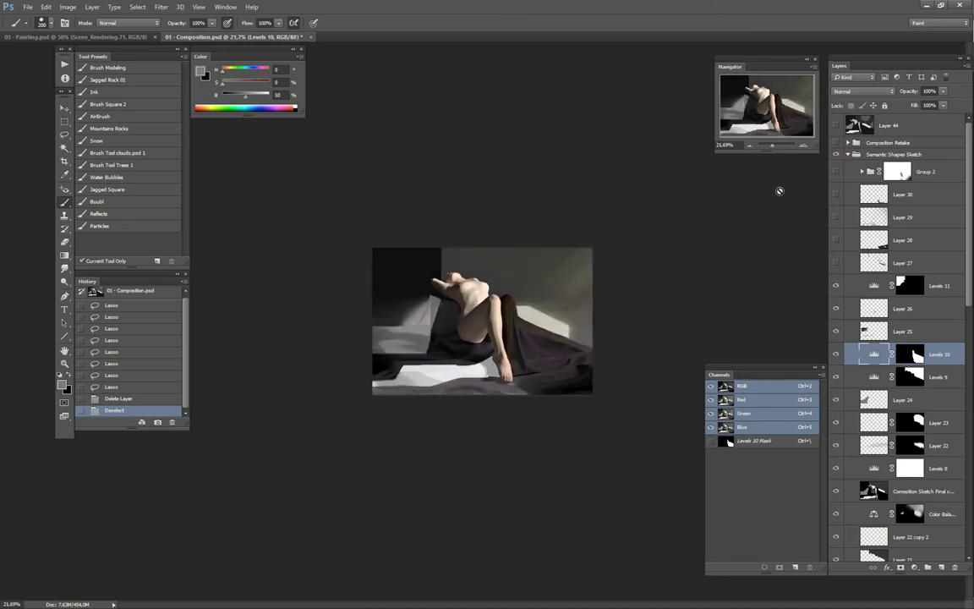
key("alt")
left_click(872, 154)
left_click(536, 268, "alt")
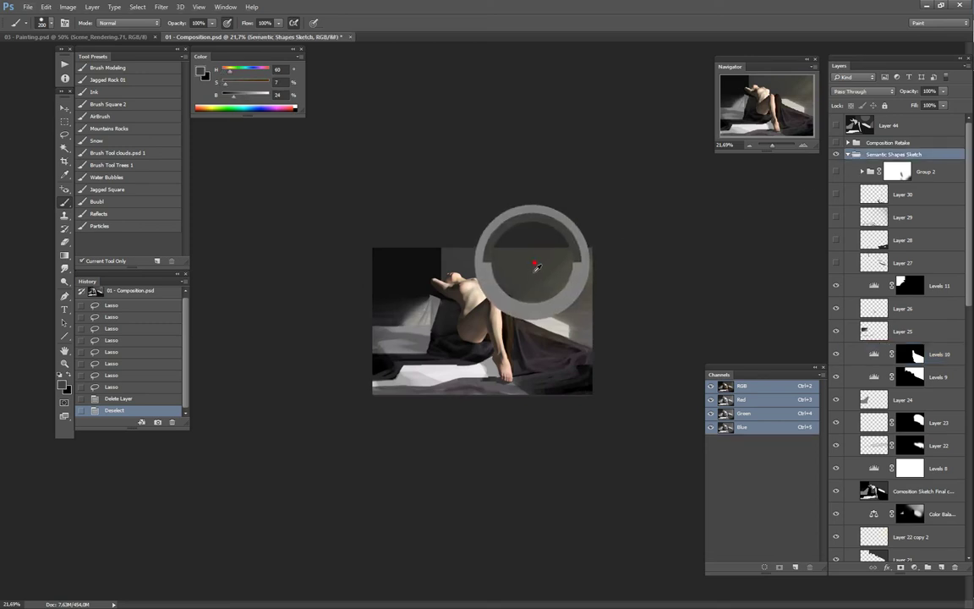
Step: Sample colours from the painted walls and figure with Alt-clicks of the Brush
left_click(530, 273, "alt")
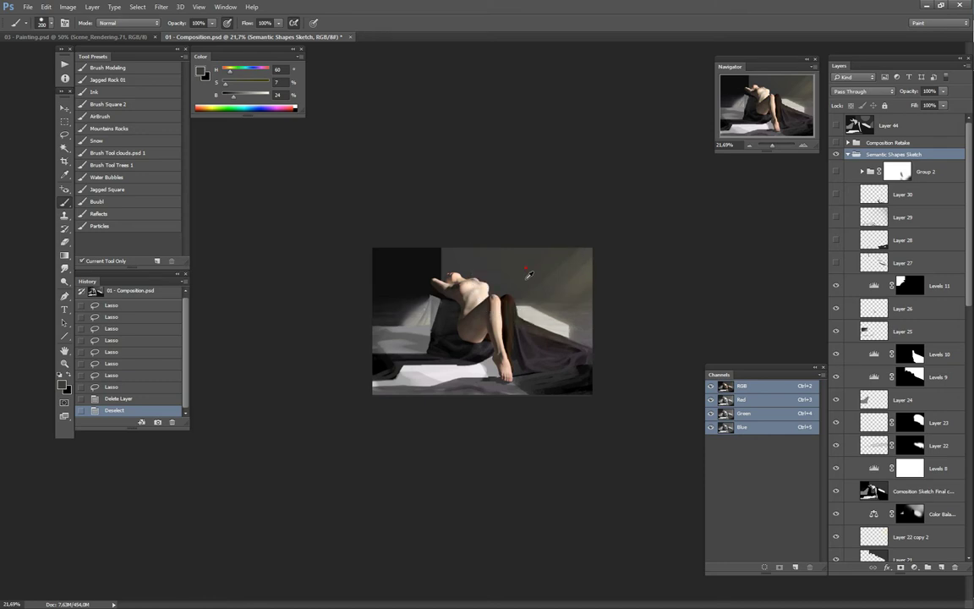
left_click(532, 271, "alt")
left_click_drag(573, 280, 574, 283)
left_click(533, 275, "alt")
left_click(579, 296, "alt")
left_click_drag(579, 296, 580, 293)
left_click(478, 240, "alt")
left_click_drag(516, 258, 585, 285)
left_click(375, 296, "alt")
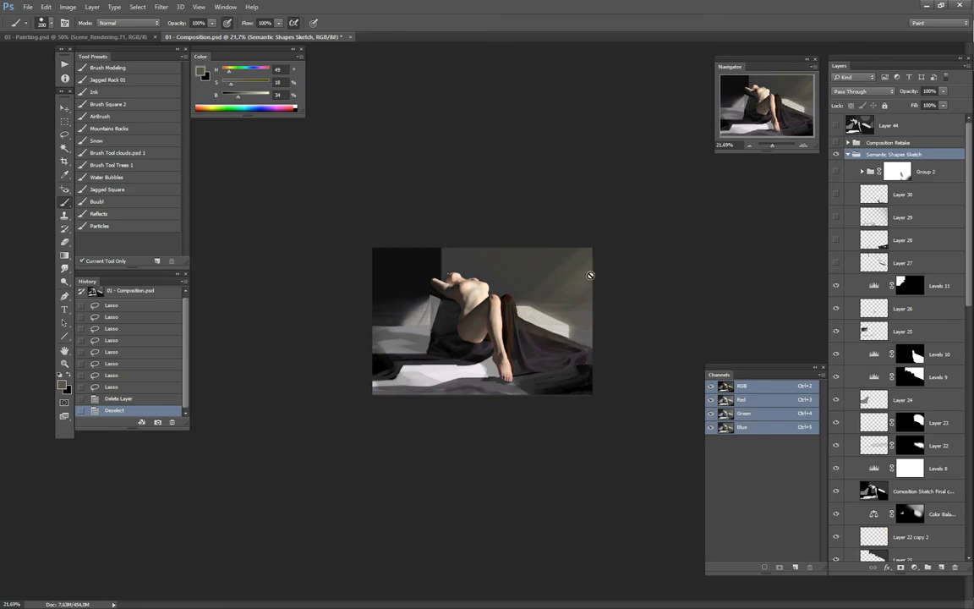
Step: Sample the near-black upper-left corner, briefly view the black-and-white shapes, then sample the dark purple cloth
left_click(403, 287, "alt")
left_click(403, 287, "alt")
key("ctrl+comma")
left_click(409, 277, "alt")
key("ctrl+comma")
left_click(412, 283, "alt")
left_click(389, 313, "alt")
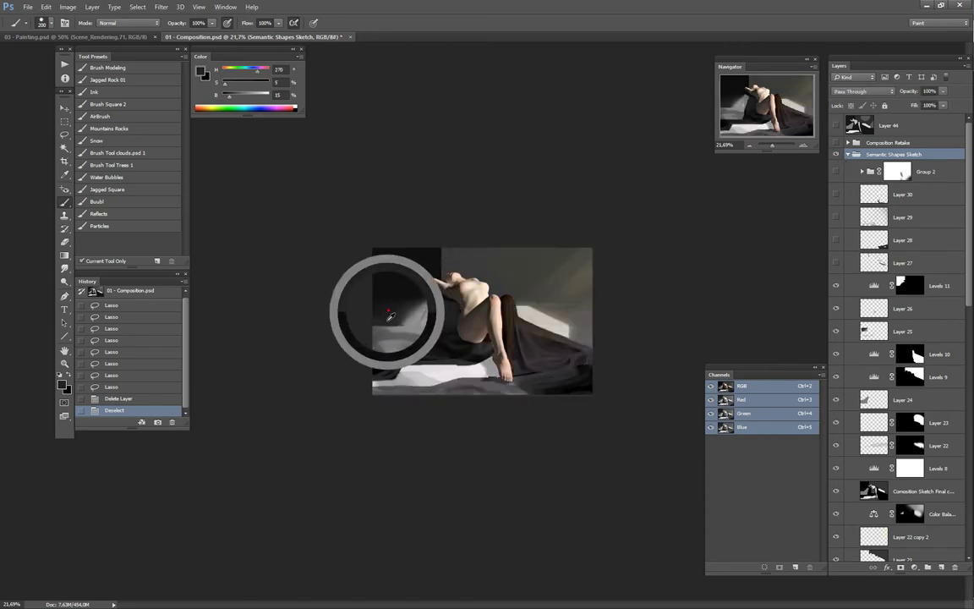
left_click_drag(391, 318, 404, 322)
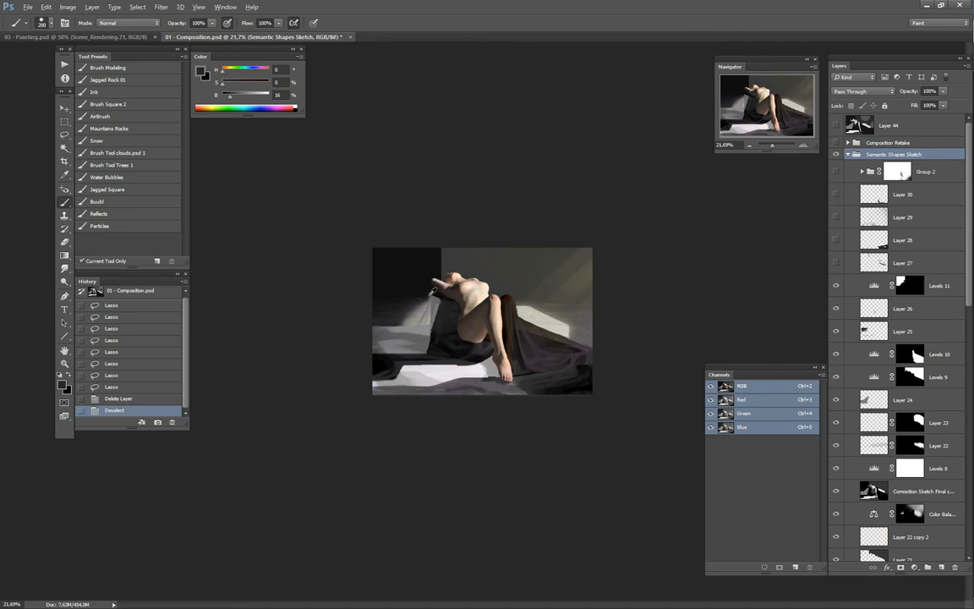
Step: Preview Layers 27 and 28 of the Semantic Shapes Sketch by toggling their visibility
key("alt")
key("alt")
left_click(836, 263)
left_click(837, 263)
left_click(837, 241)
Step: Turn on Layer 29 to darken the figure and Layer 30 to brighten the cloth
left_click(837, 218)
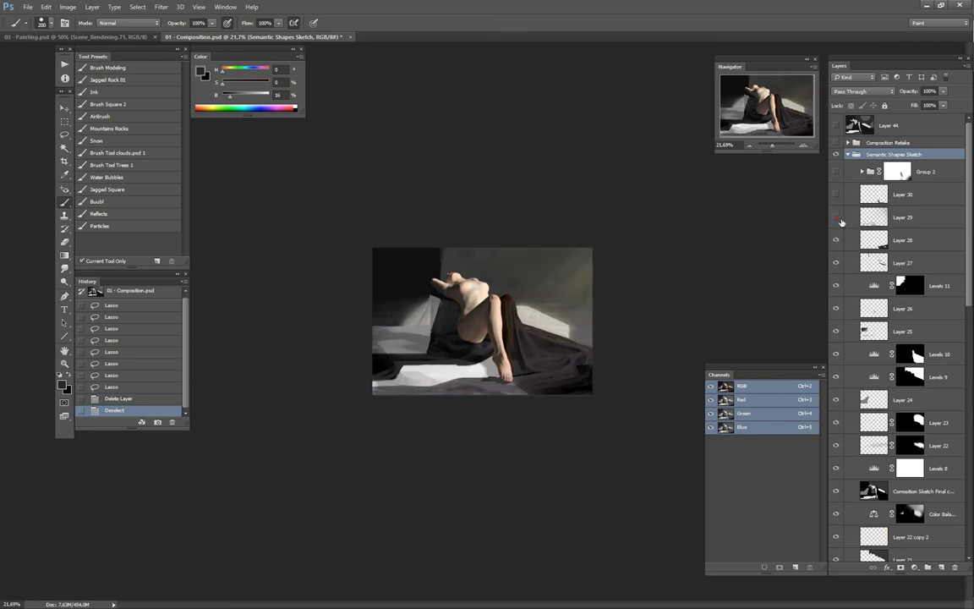
left_click(837, 218)
left_click(837, 218)
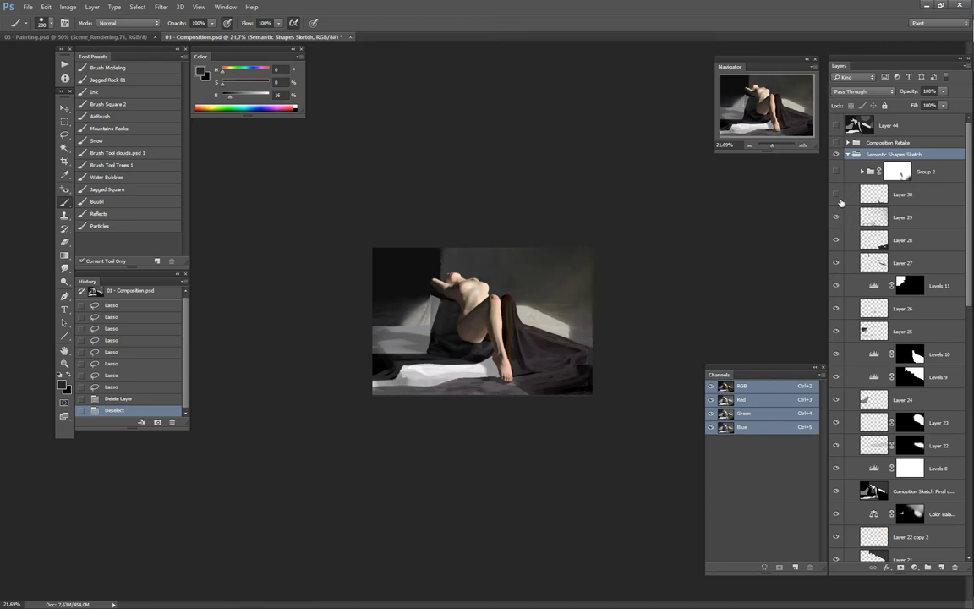
left_click(837, 196)
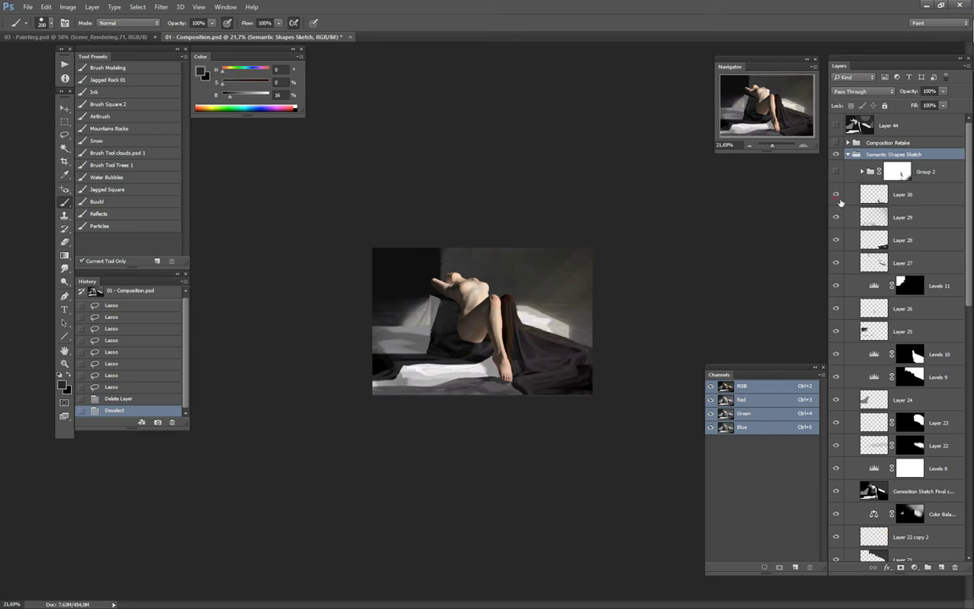
left_click(837, 196)
left_click(837, 196)
Step: Turn on Group 2, collapse the Semantic Shapes Sketch group and briefly hide it to compare
left_click(837, 172)
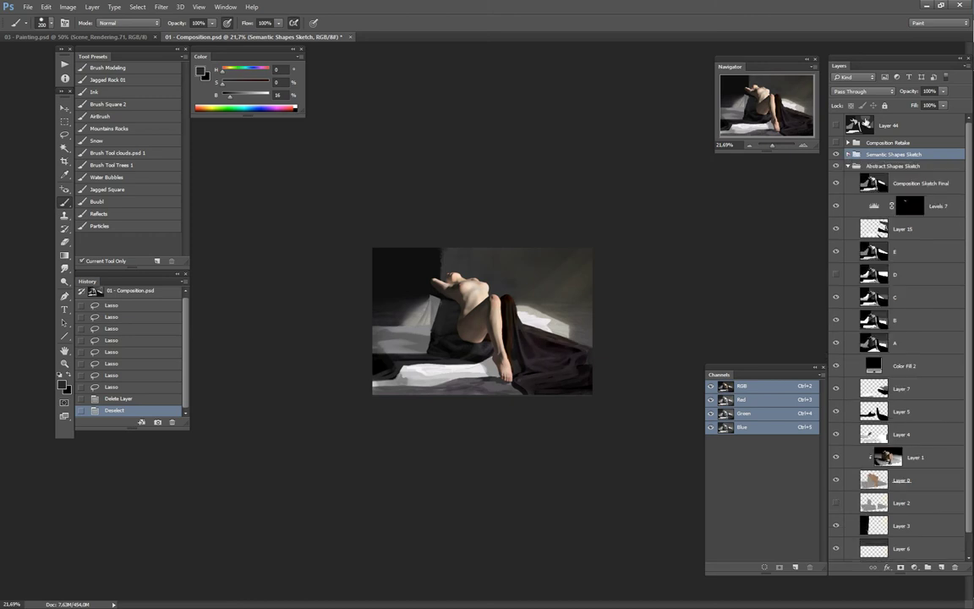
left_click(849, 156)
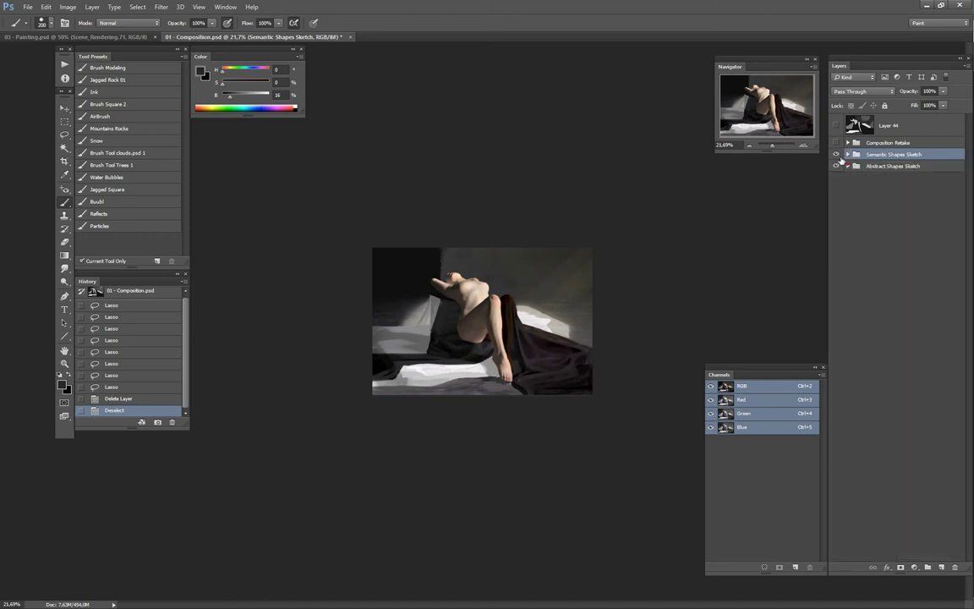
left_click(836, 156)
left_click(835, 156)
Step: Expand the Composition Retake group and make it visible over the painting
left_click(868, 145)
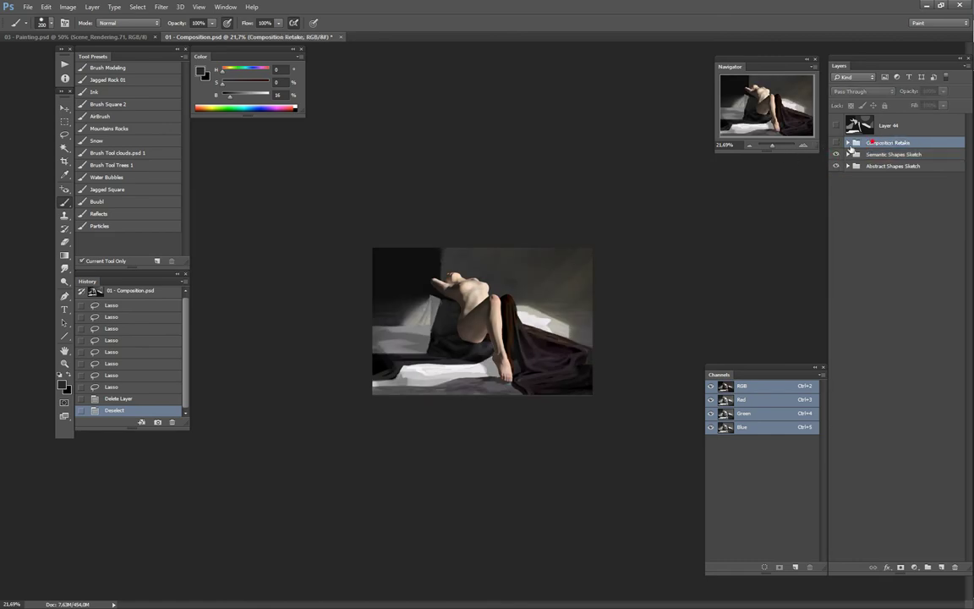
left_click(848, 143)
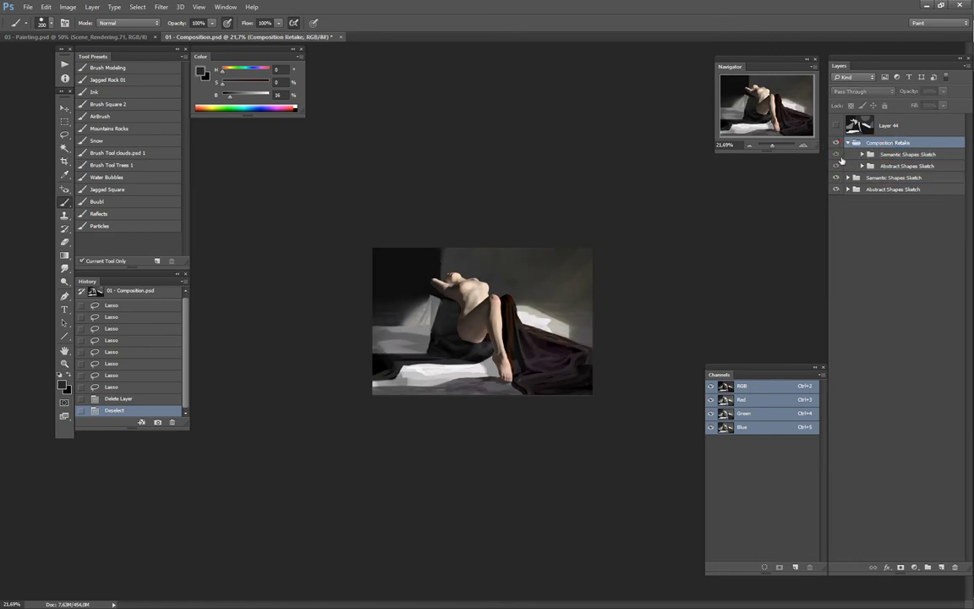
left_click(836, 143)
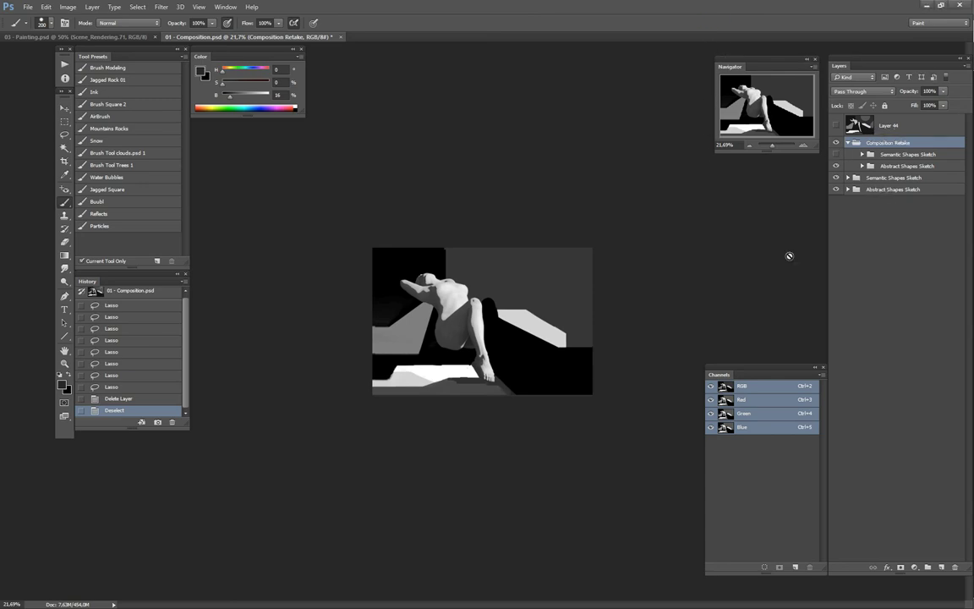
Step: Compare the Composition Retake group on and off, then collapse and hide it
left_click(836, 144)
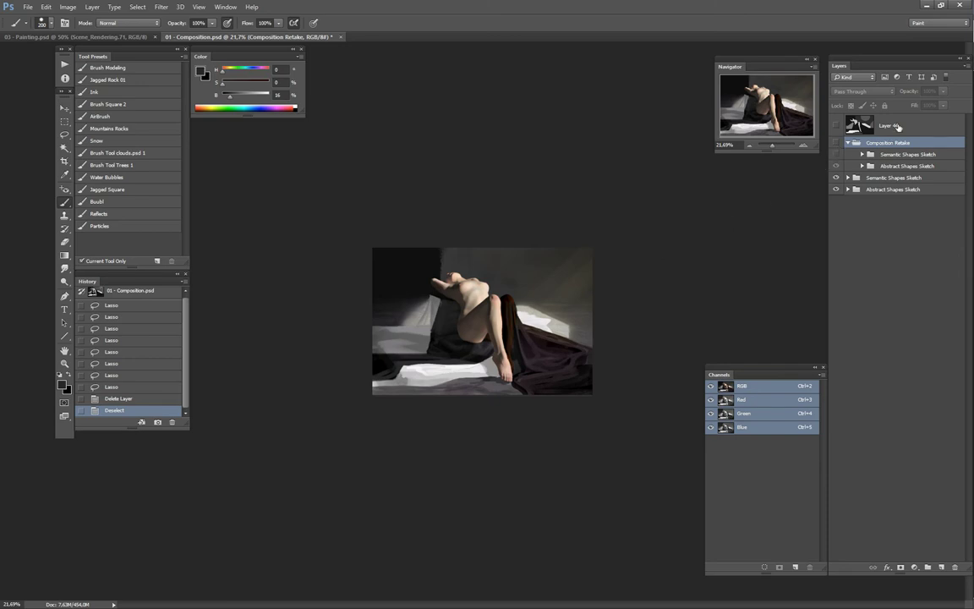
left_click(836, 143)
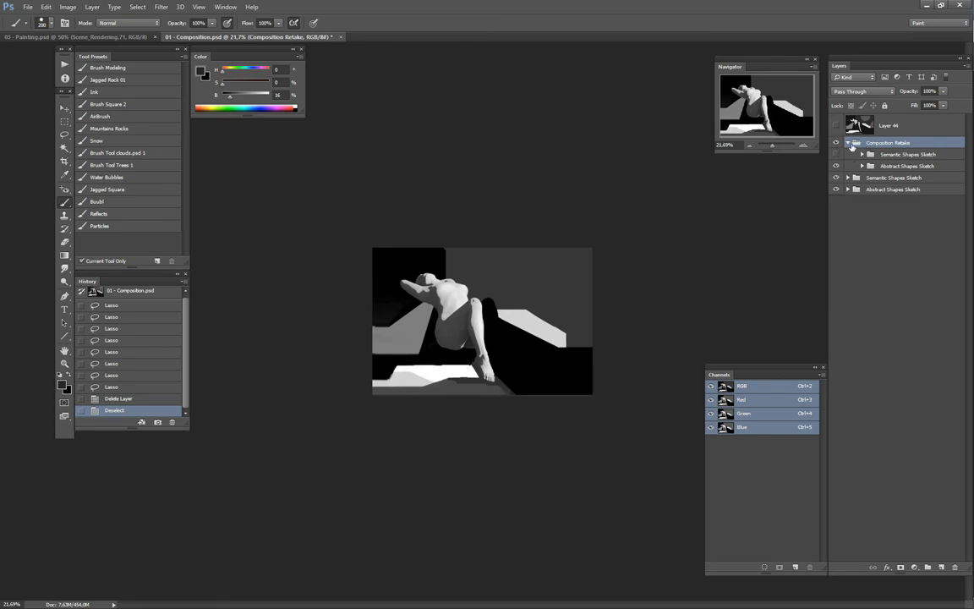
left_click(849, 144)
left_click(838, 143)
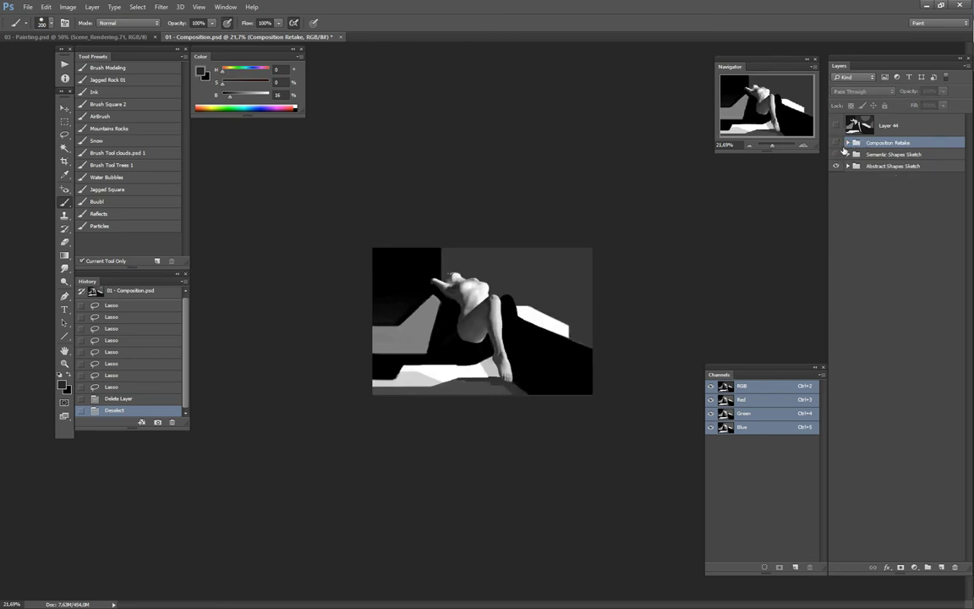
left_click(837, 155)
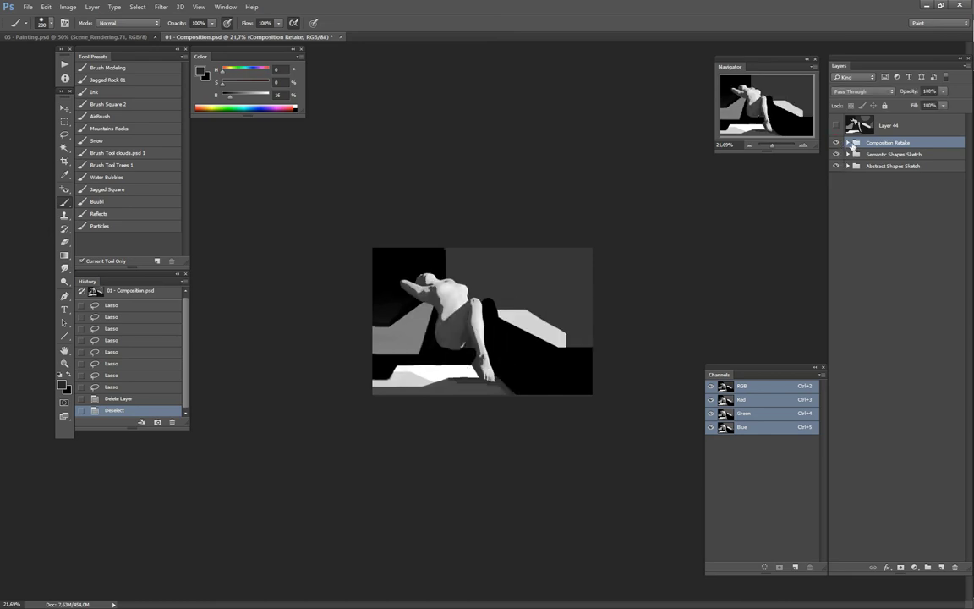
Step: Expand Composition Retake, inspect its nested Abstract Shapes Sketch layers, and toggle the retake's visibility
left_click(849, 144)
left_click(865, 166)
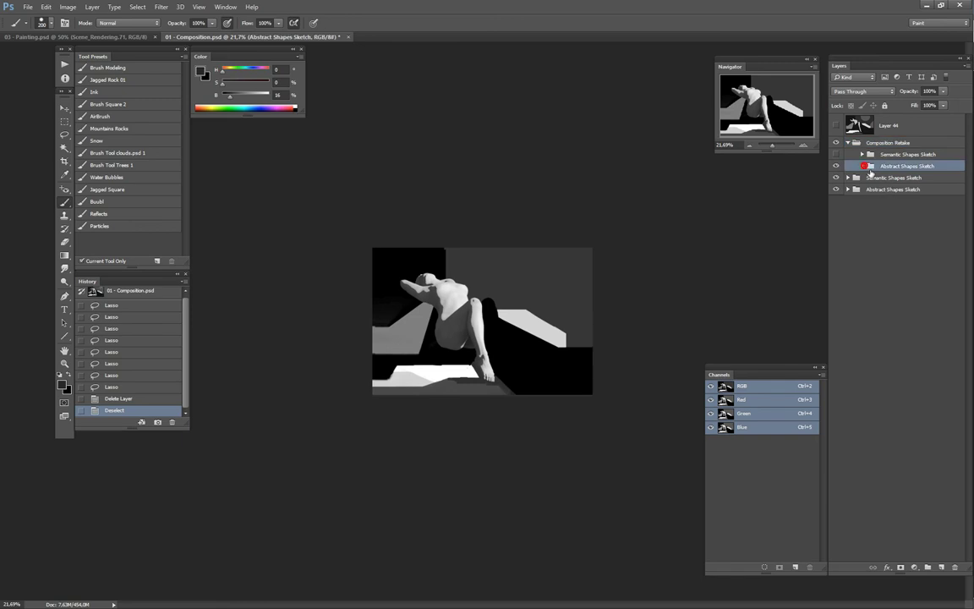
left_click(864, 166)
left_click(864, 166)
left_click(839, 143)
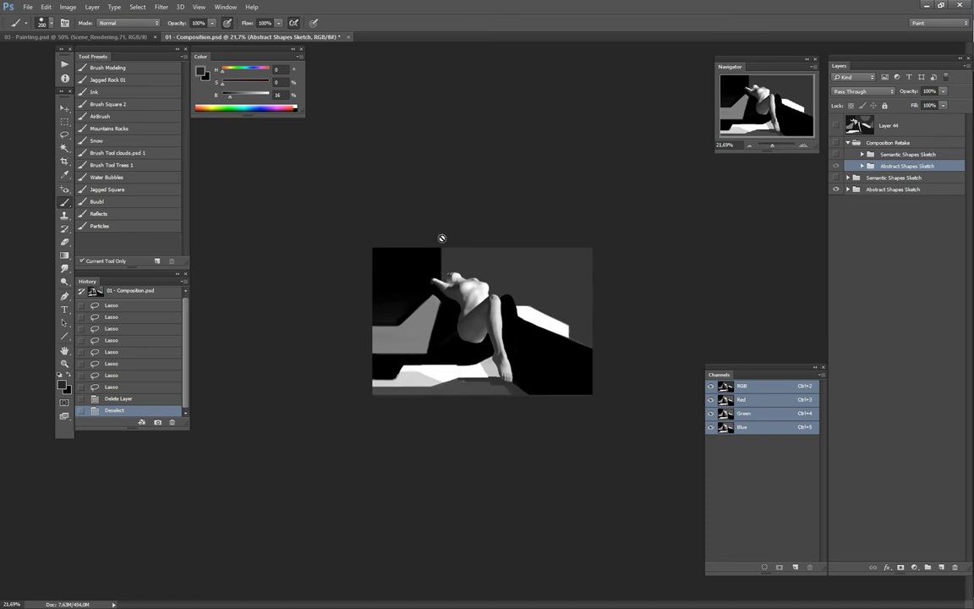
left_click(840, 144)
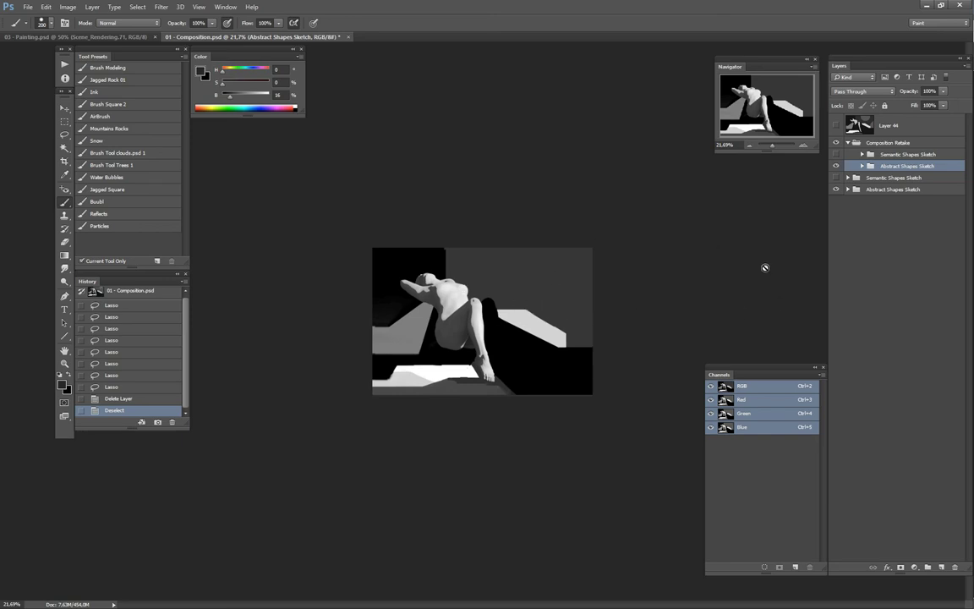
Step: Preview the nested Semantic Shapes Sketch, list its layers, and switch it on
left_click(836, 154)
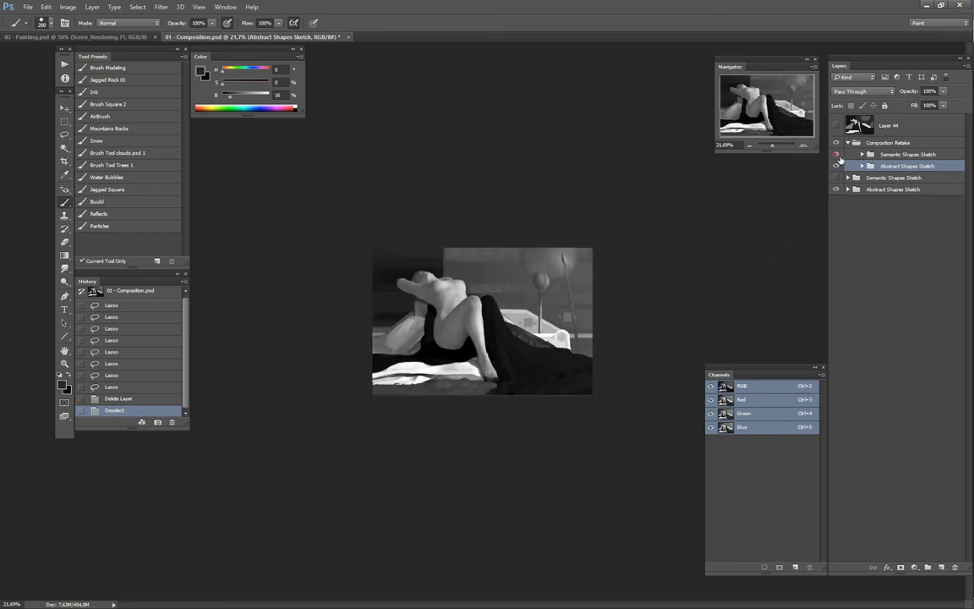
left_click(836, 154)
left_click(864, 166)
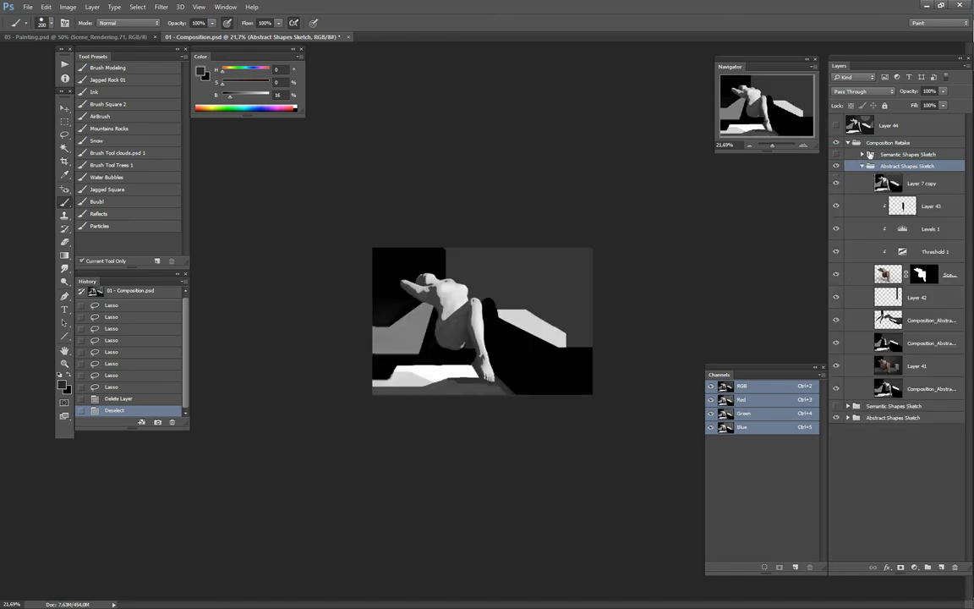
left_click(864, 167)
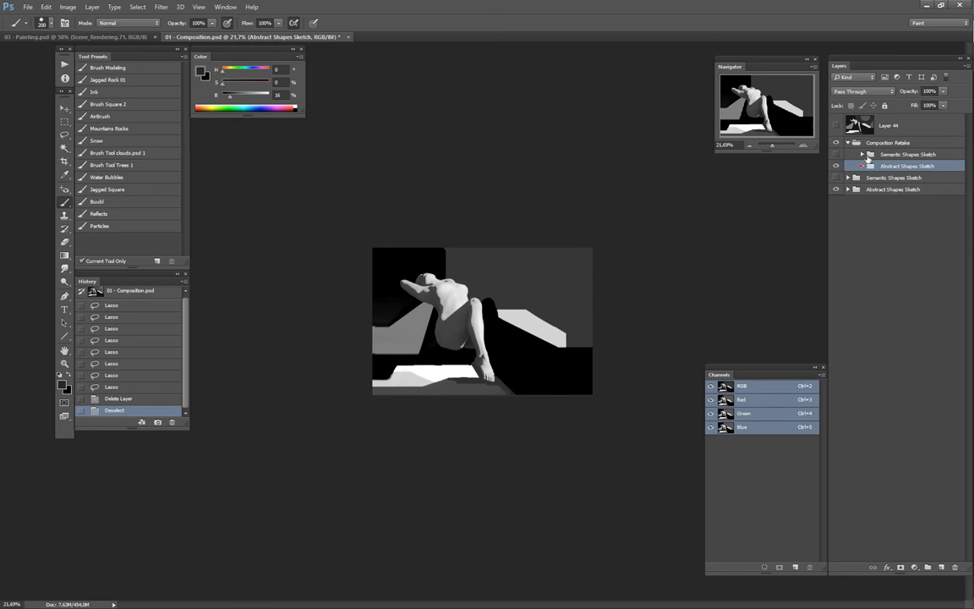
left_click(865, 154)
left_click(835, 497)
left_click(863, 155)
left_click(836, 155)
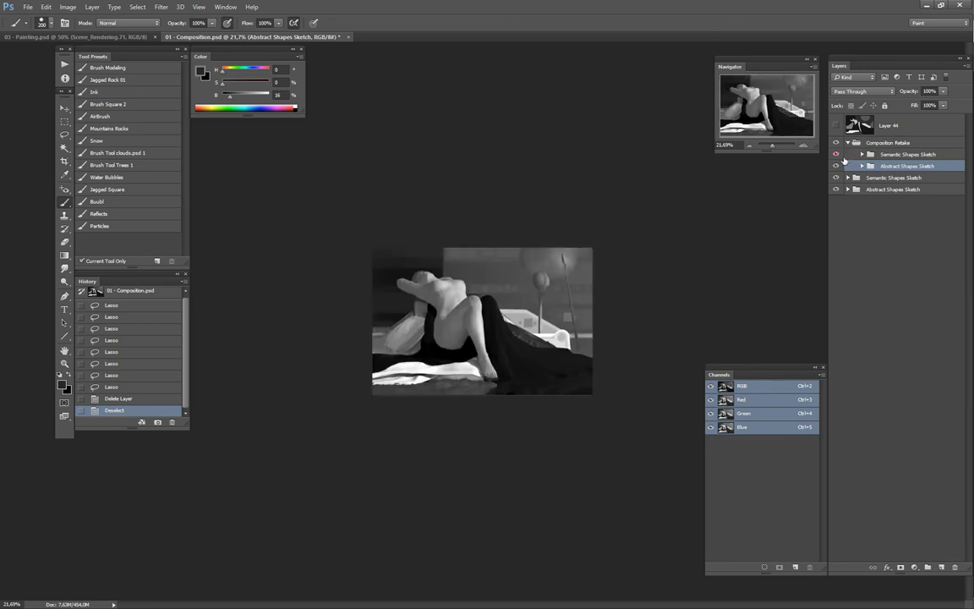
Step: Select the nested Semantic Shapes Sketch group, expanded to show Color Fill 1, Layers 31–40 and Levels
left_click(862, 155)
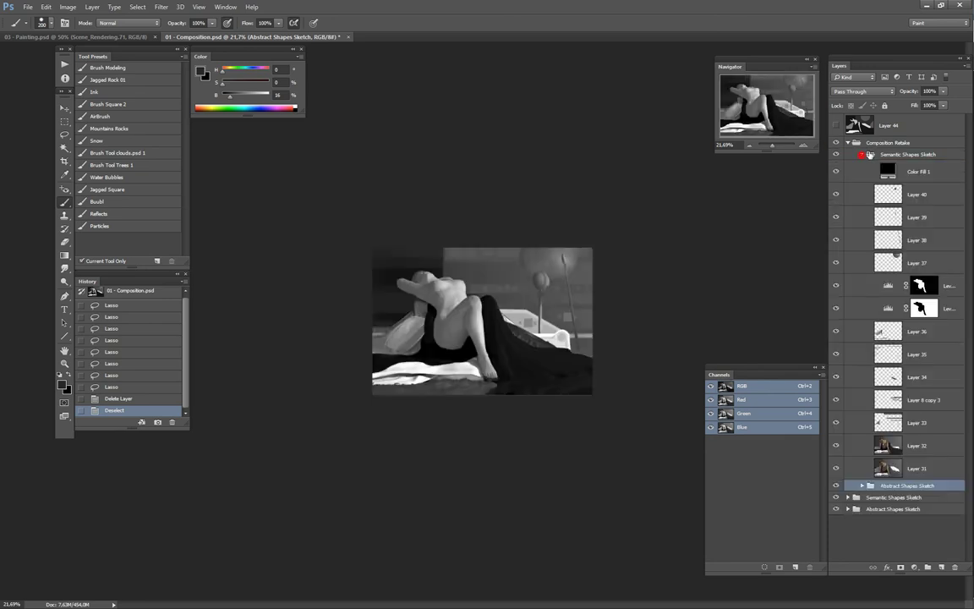
left_click(864, 156)
left_click(864, 156)
left_click(913, 156)
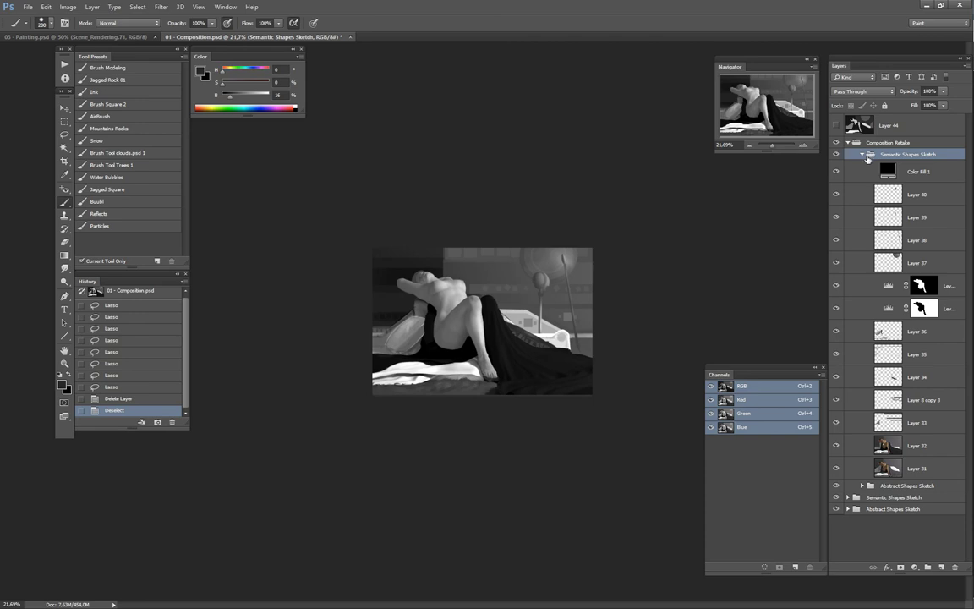
left_click(864, 155)
left_click(864, 155)
left_click(840, 156)
left_click(840, 156)
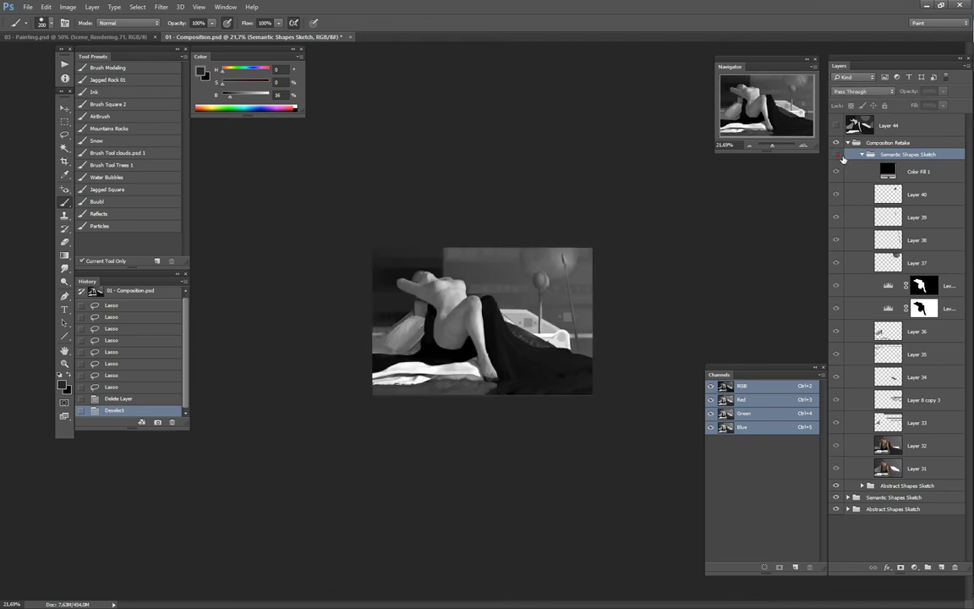
left_click(840, 155)
left_click(840, 156)
left_click(840, 156)
left_click(840, 155)
left_click(837, 157)
left_click(838, 156)
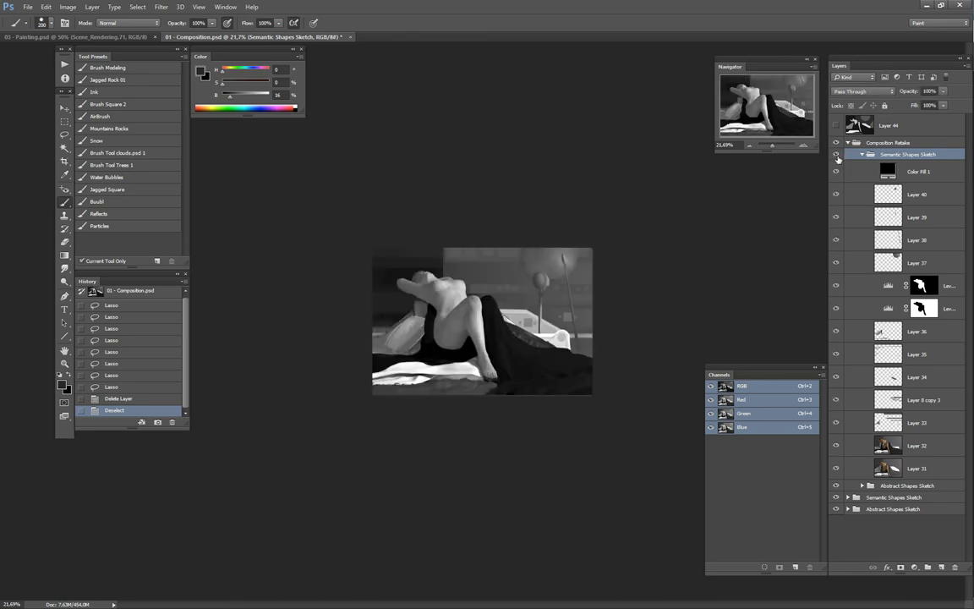
left_click(838, 155)
left_click(837, 156)
left_click(837, 157)
left_click(837, 157)
left_click(835, 155)
Step: Collapse the nested Semantic Shapes Sketch group in the Layers panel
left_click(865, 155)
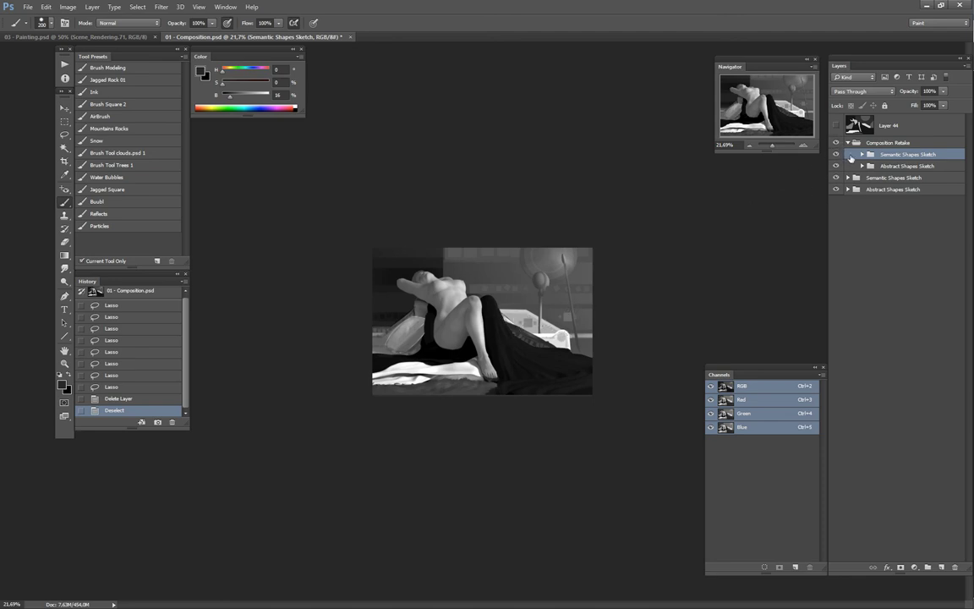
left_click(864, 154)
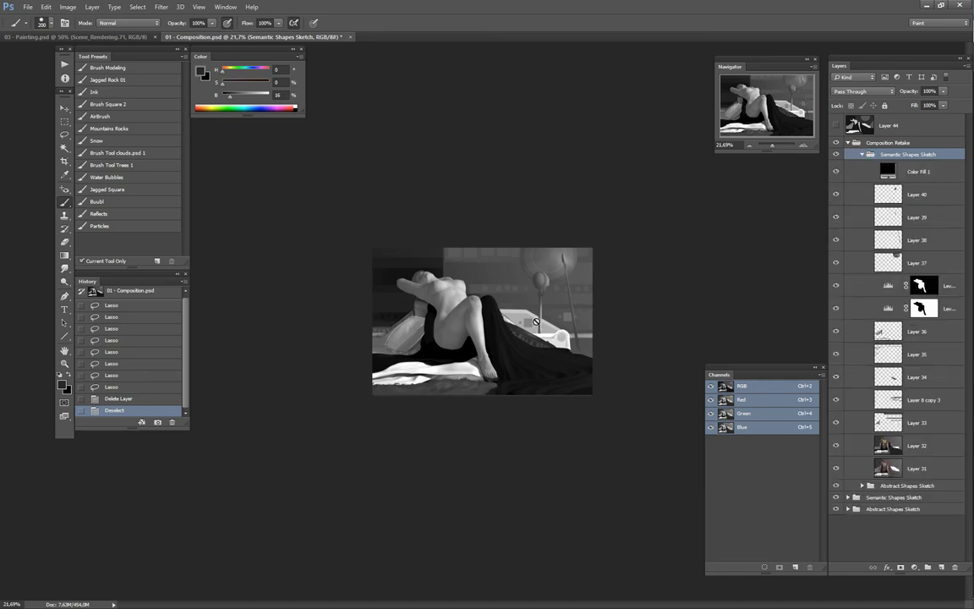
left_click(836, 144)
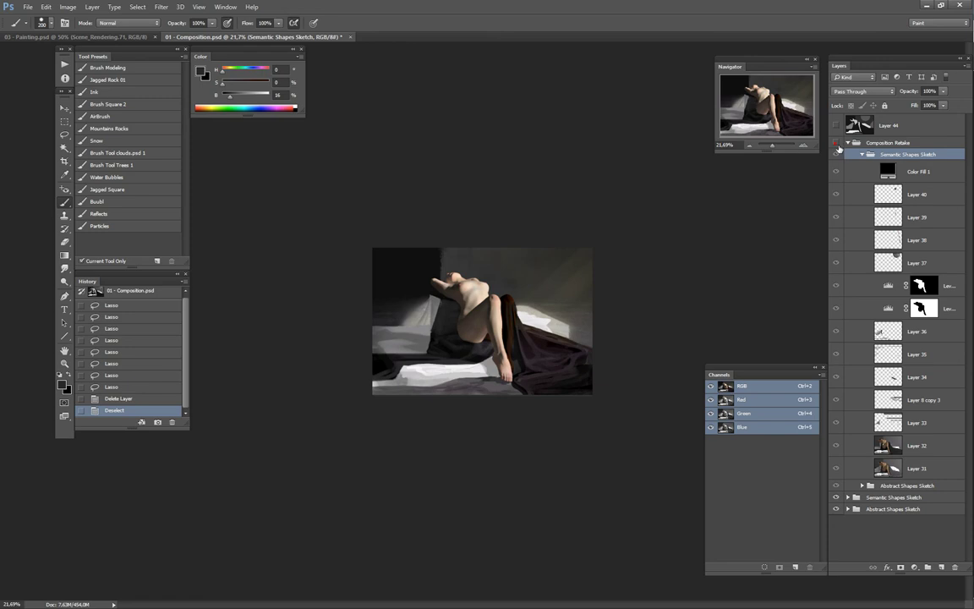
left_click(837, 144)
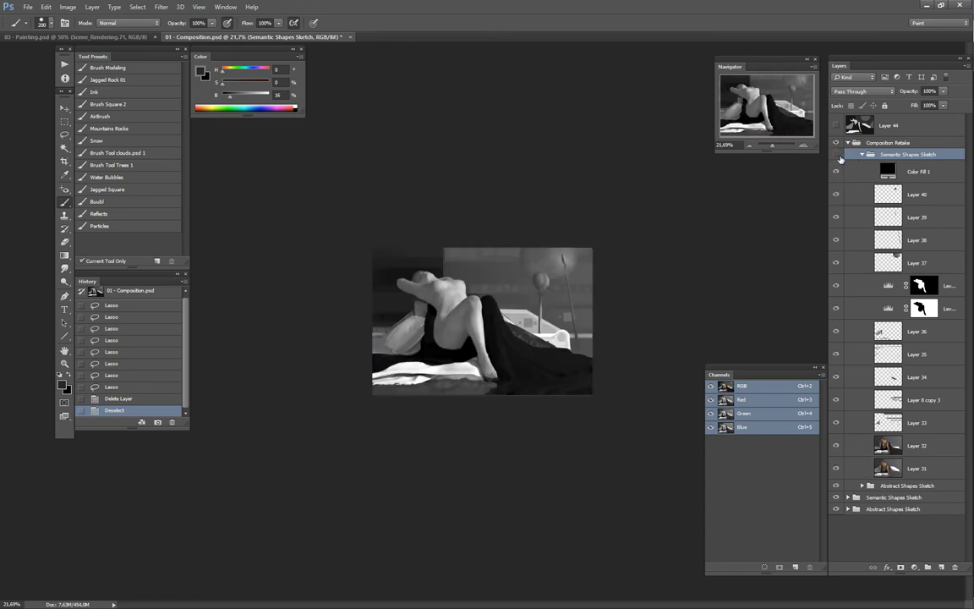
left_click(839, 157)
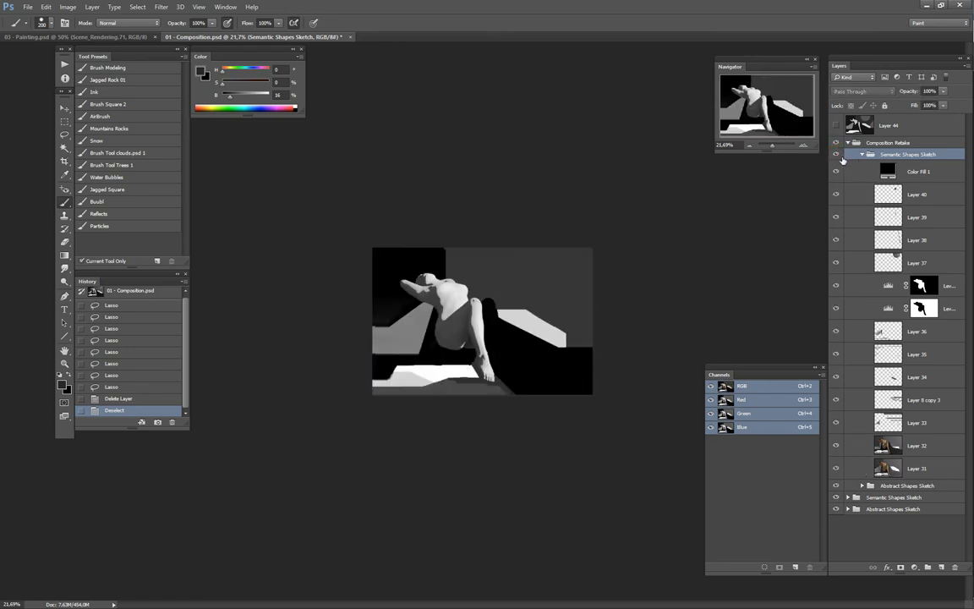
left_click(837, 156)
left_click(837, 156)
left_click(838, 155)
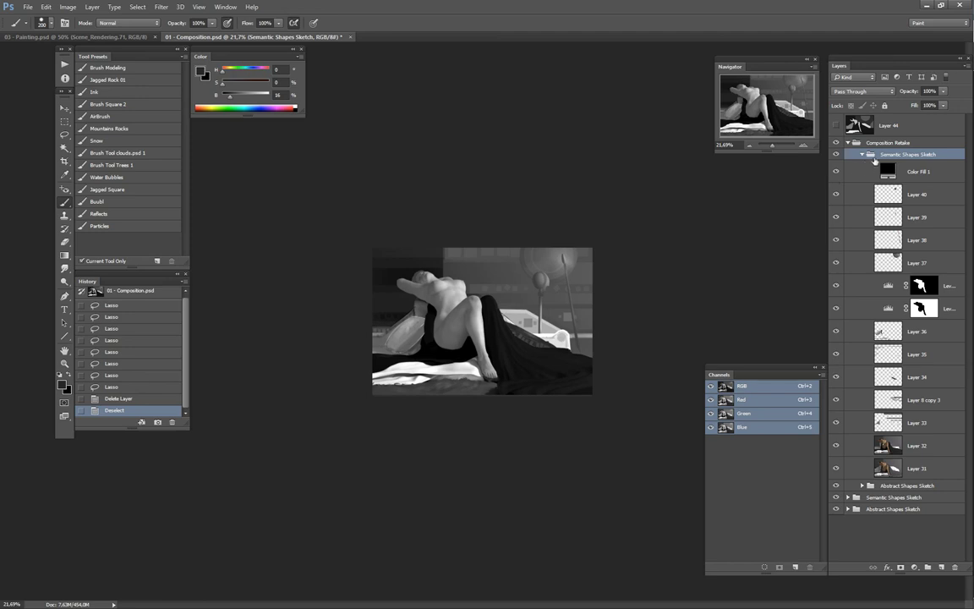
Step: Collapse the groups, show and select Layer 44, then hide it to see the painting
left_click(862, 155)
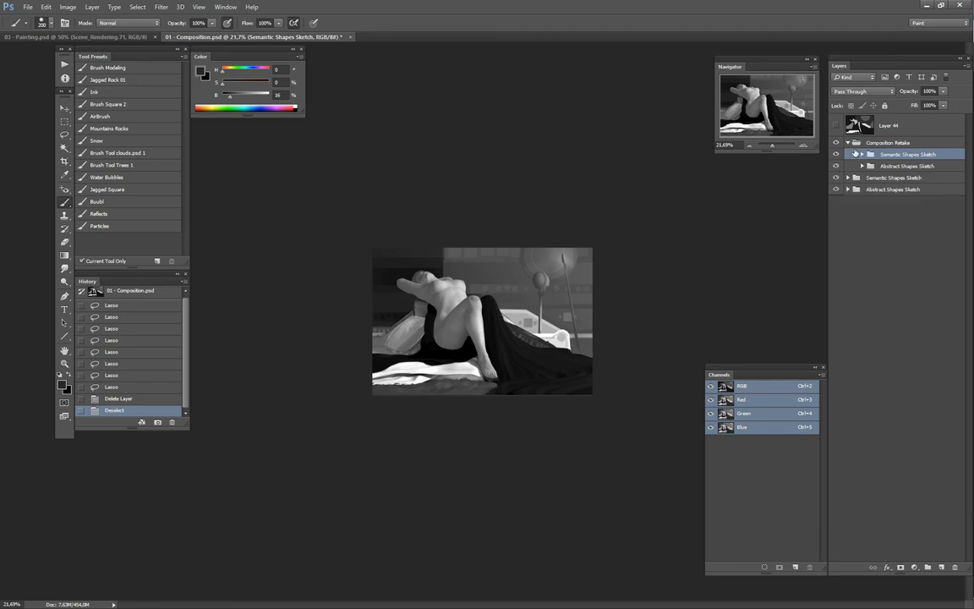
left_click(849, 143)
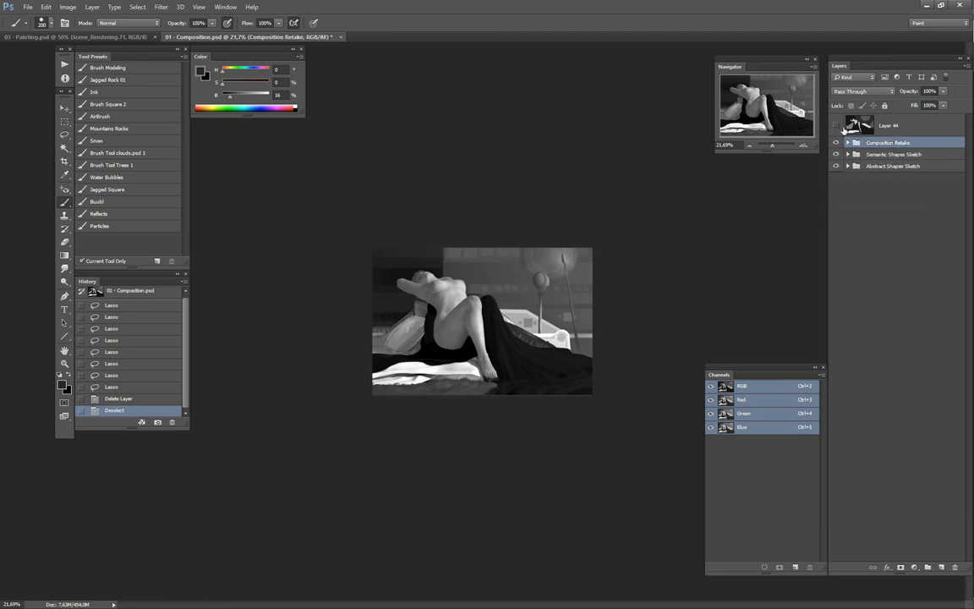
left_click(837, 125)
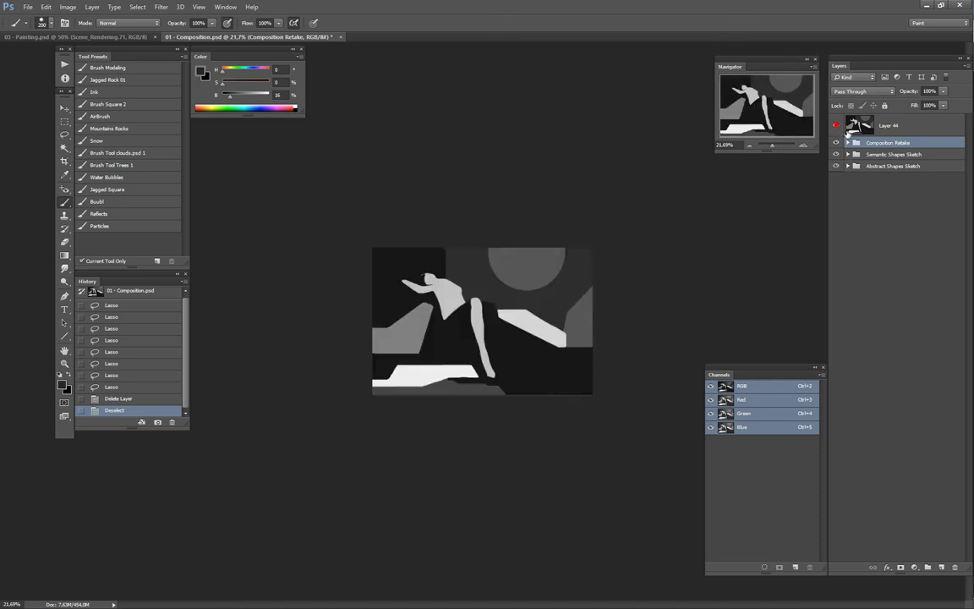
left_click(886, 129)
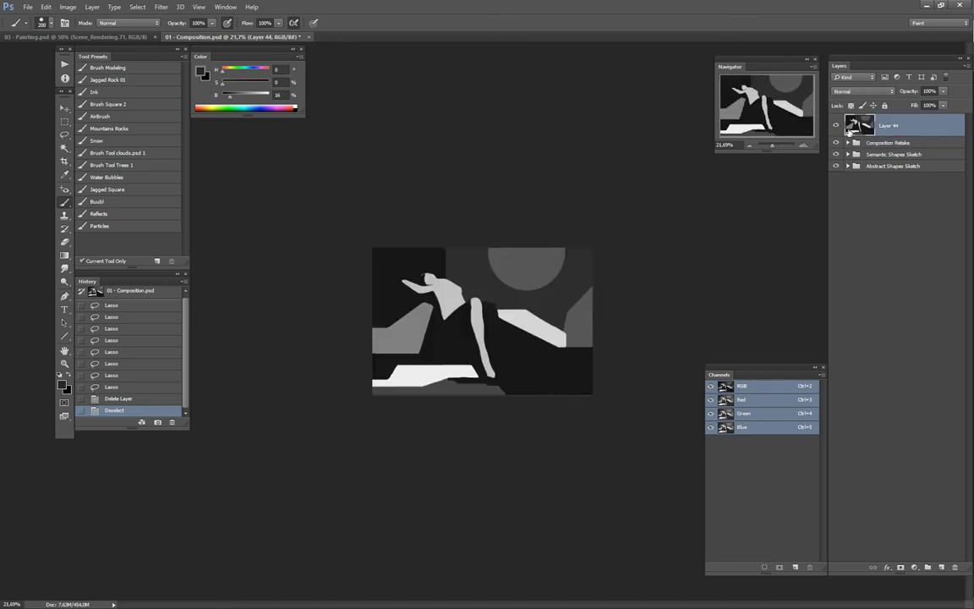
left_click(837, 125)
Step: Hide the Semantic Shapes Sketch inside Composition Retake and leave Layer 44's flat shapes showing
left_click(848, 143)
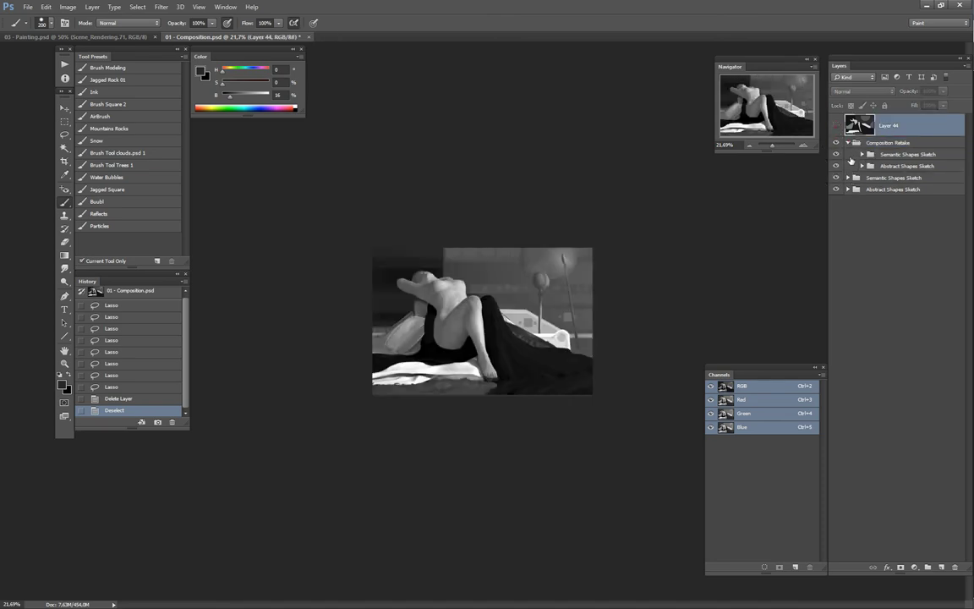
left_click(837, 154)
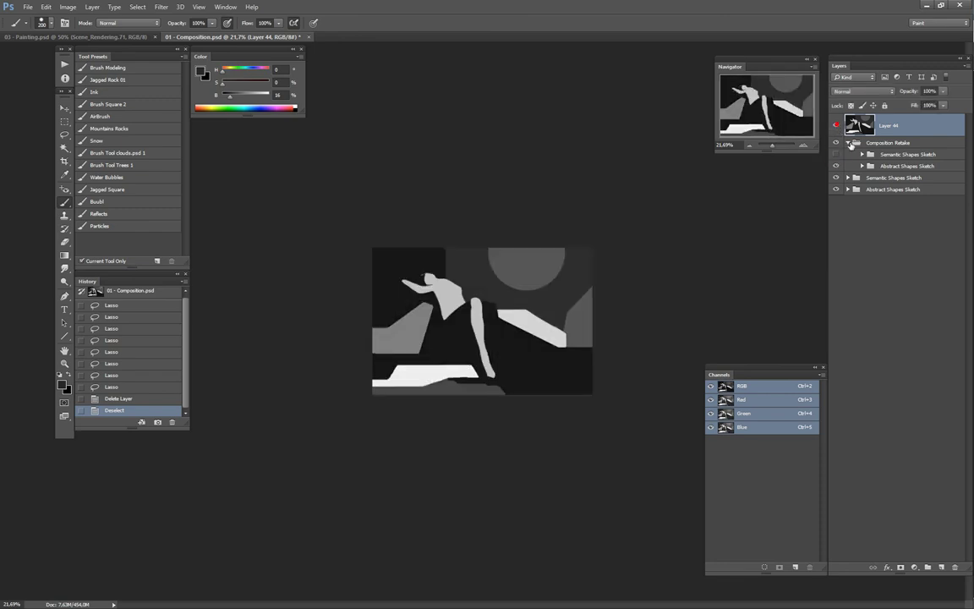
left_click(847, 142)
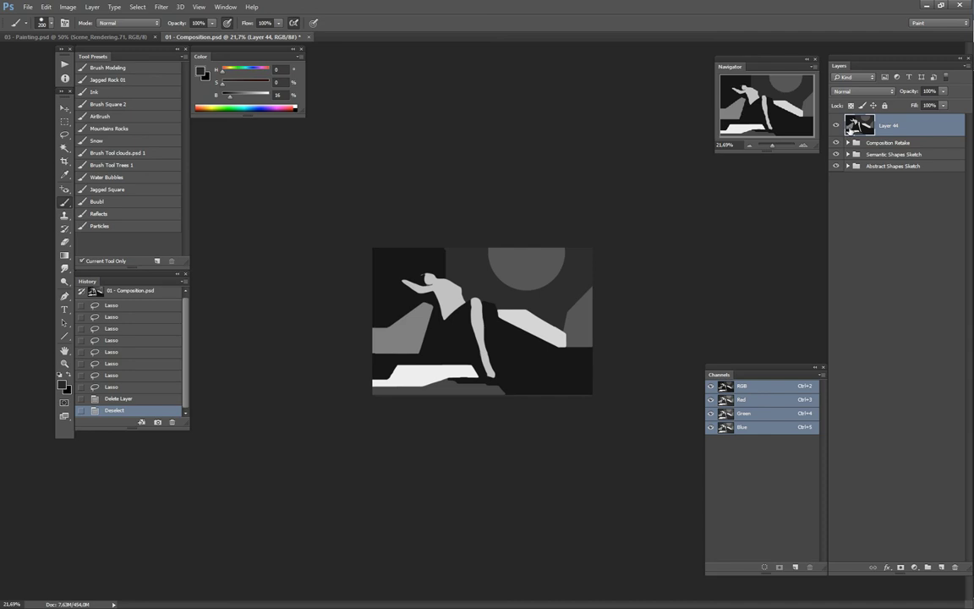
left_click(848, 143)
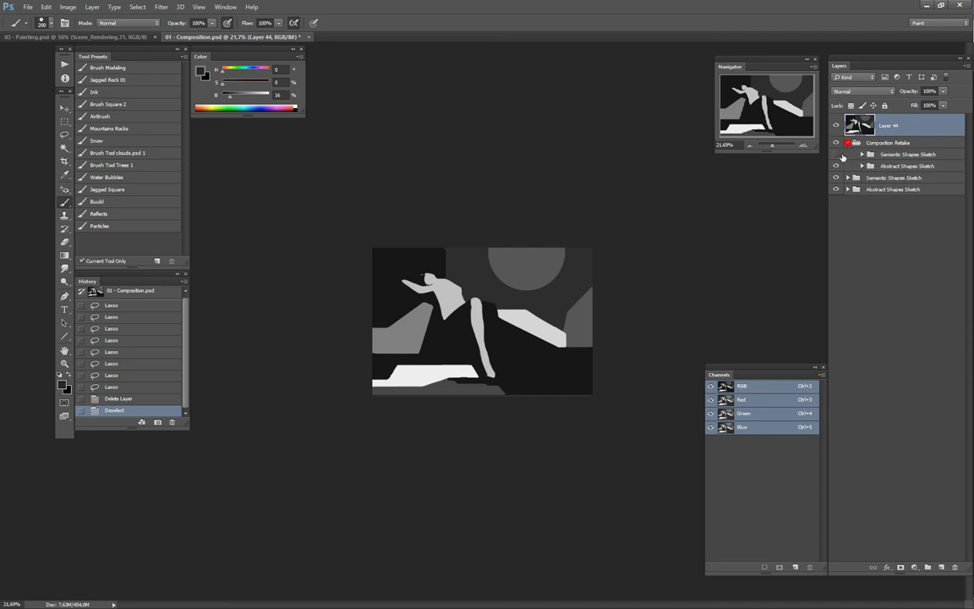
left_click(836, 126)
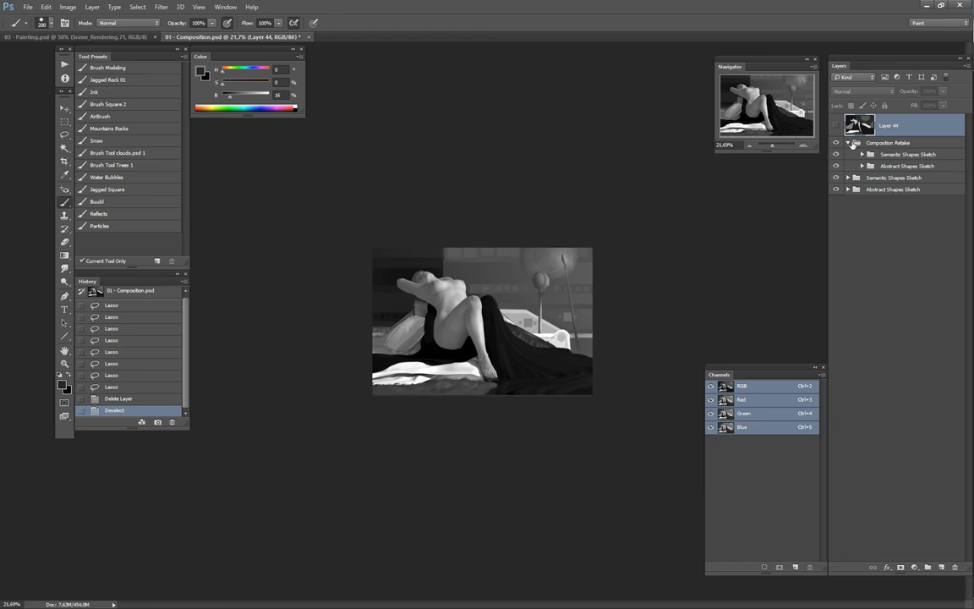
left_click(837, 126)
left_click(848, 143)
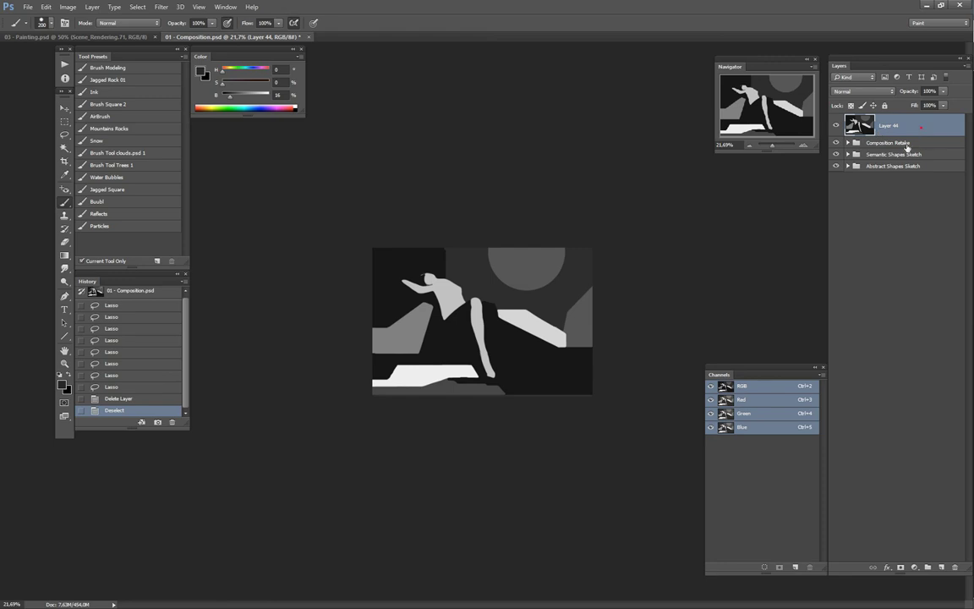
left_click(869, 142)
left_click(917, 129)
left_click(836, 154, "alt")
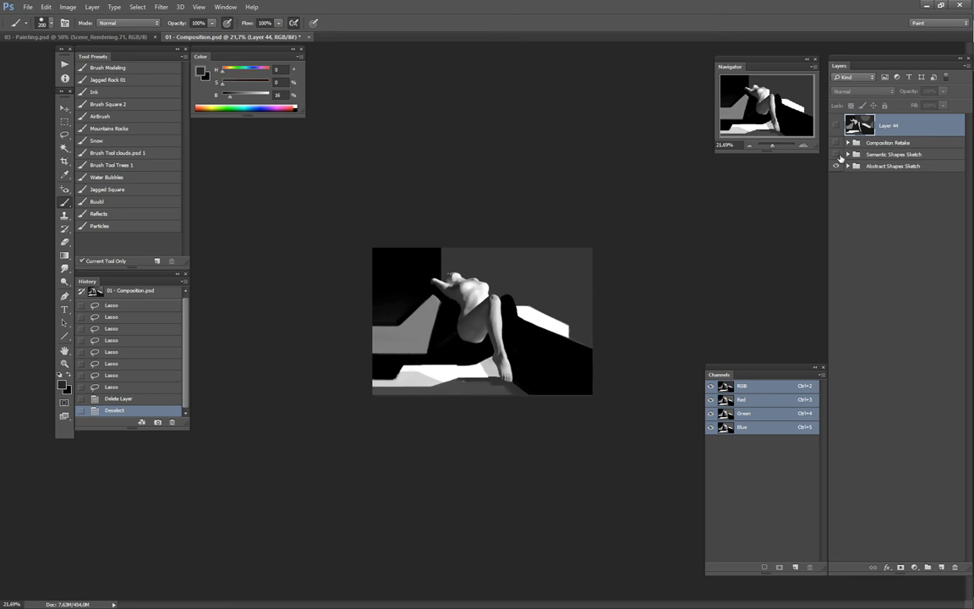
left_click(838, 156)
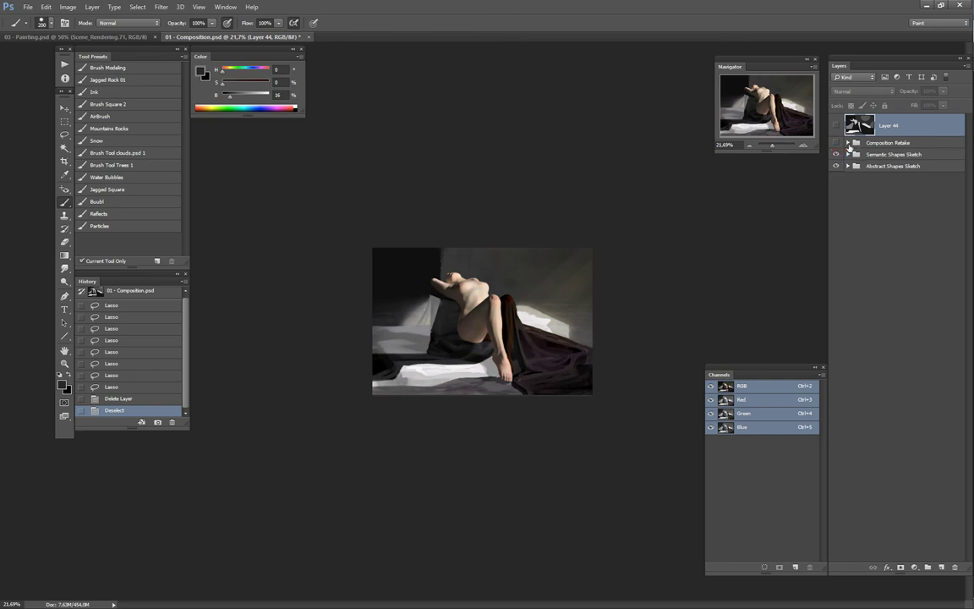
left_click(848, 143)
left_click(837, 155)
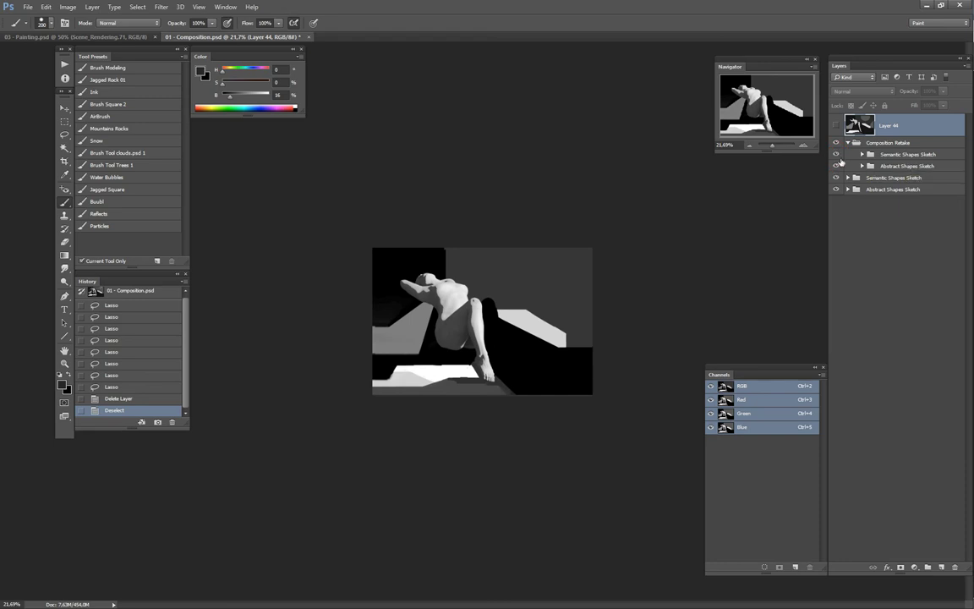
left_click(838, 155)
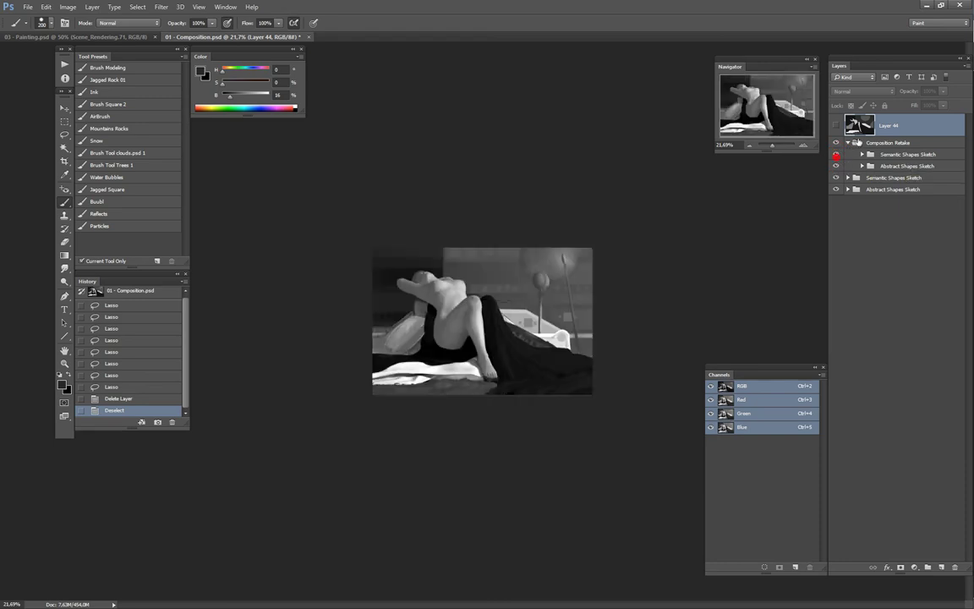
left_click(848, 143)
left_click(837, 125)
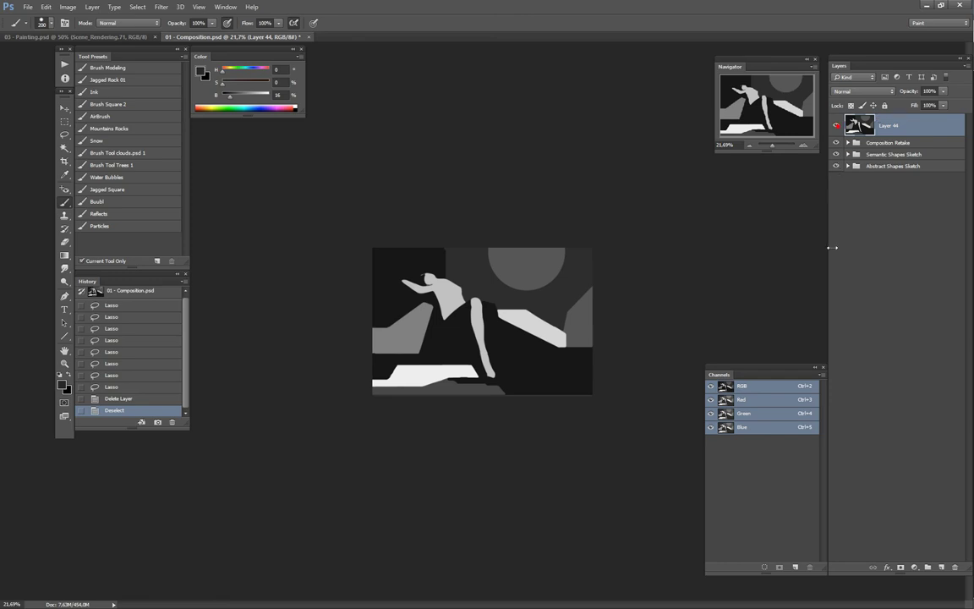